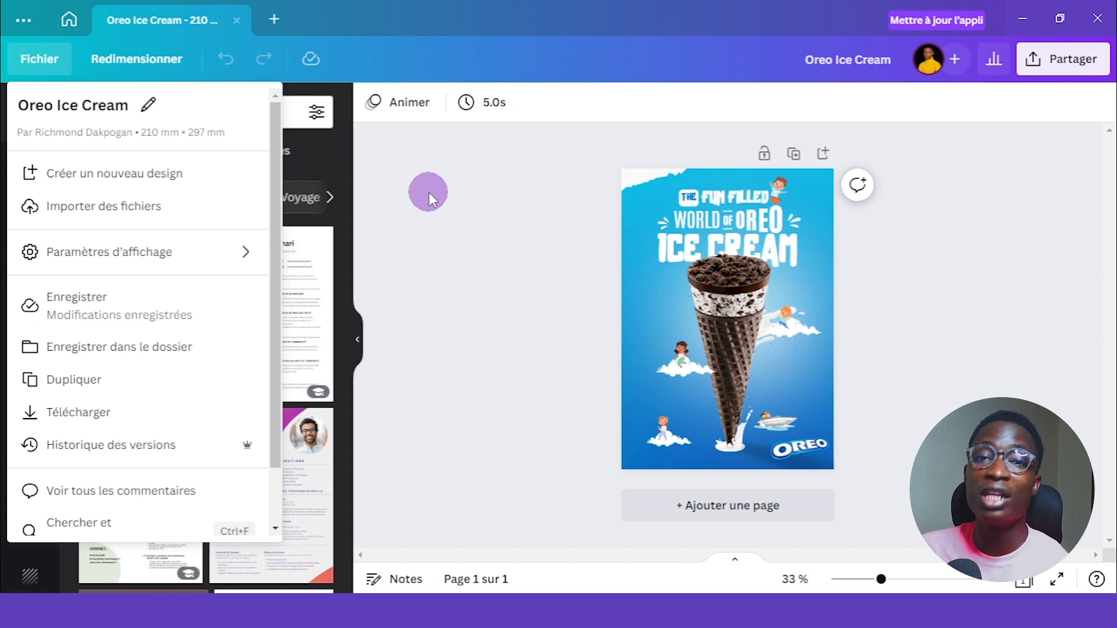
- Add a blank second page after the Oreo ice cream poster
{"action": "left_click", "coordinate": [507, 262]}
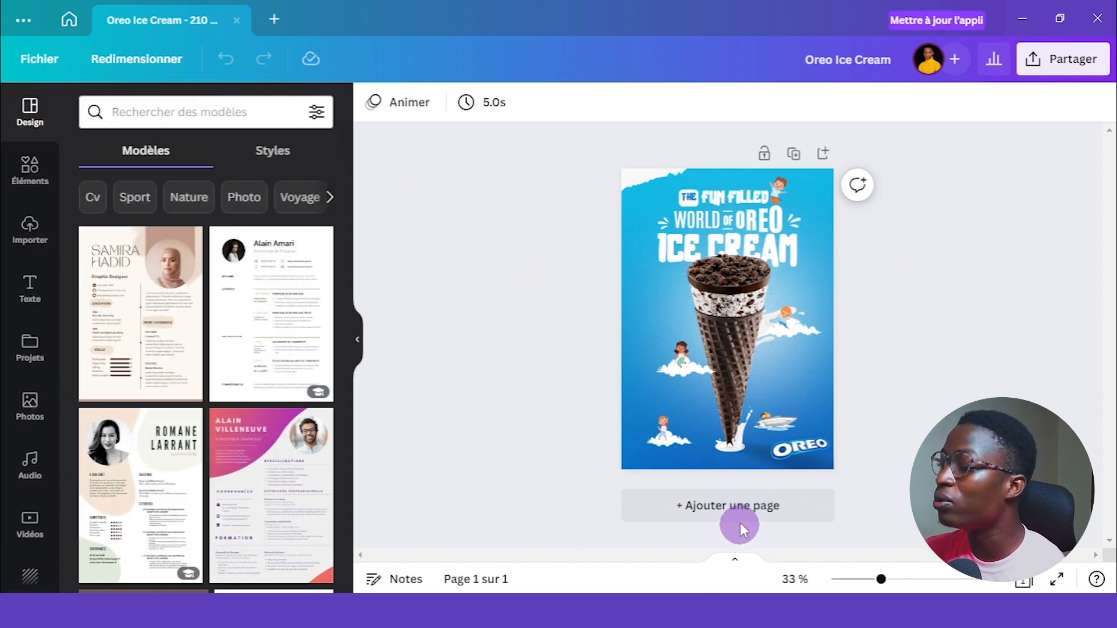
{"action": "left_click", "coordinate": [748, 501]}
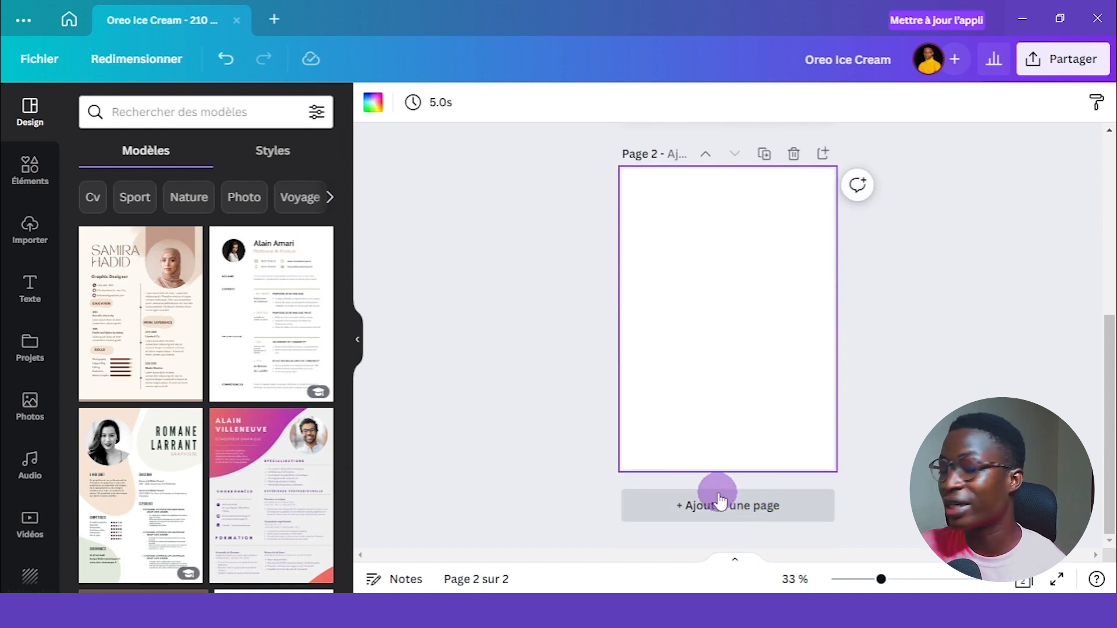
{"action": "scroll", "coordinate": [898, 460], "scroll_direction": "up", "scroll_amount": 4}
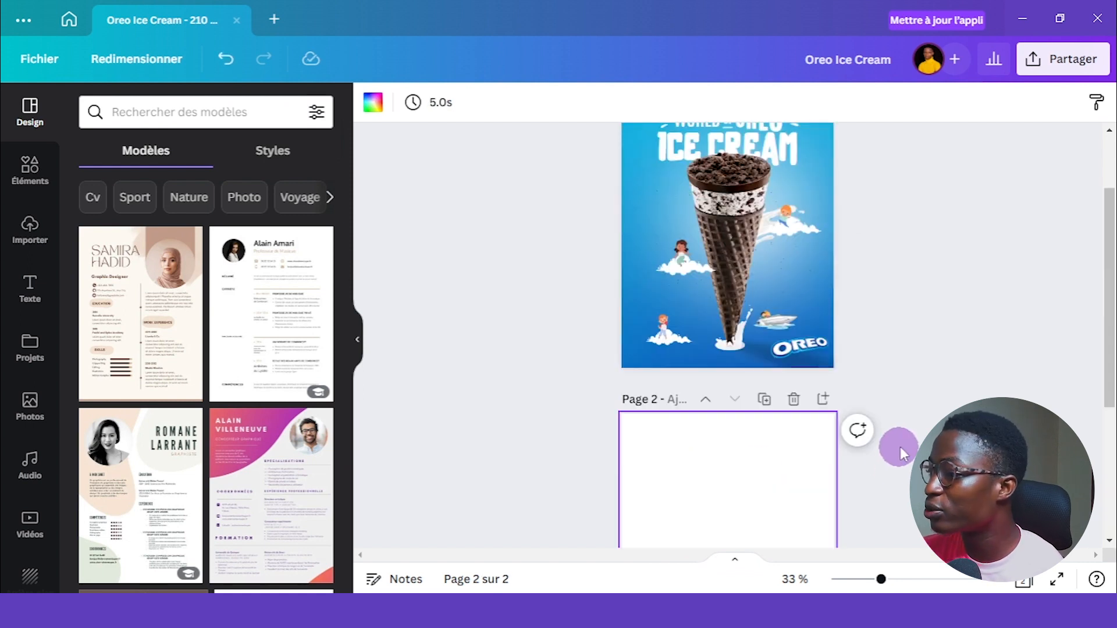
{"action": "scroll", "coordinate": [900, 448], "scroll_direction": "up", "scroll_amount": 2}
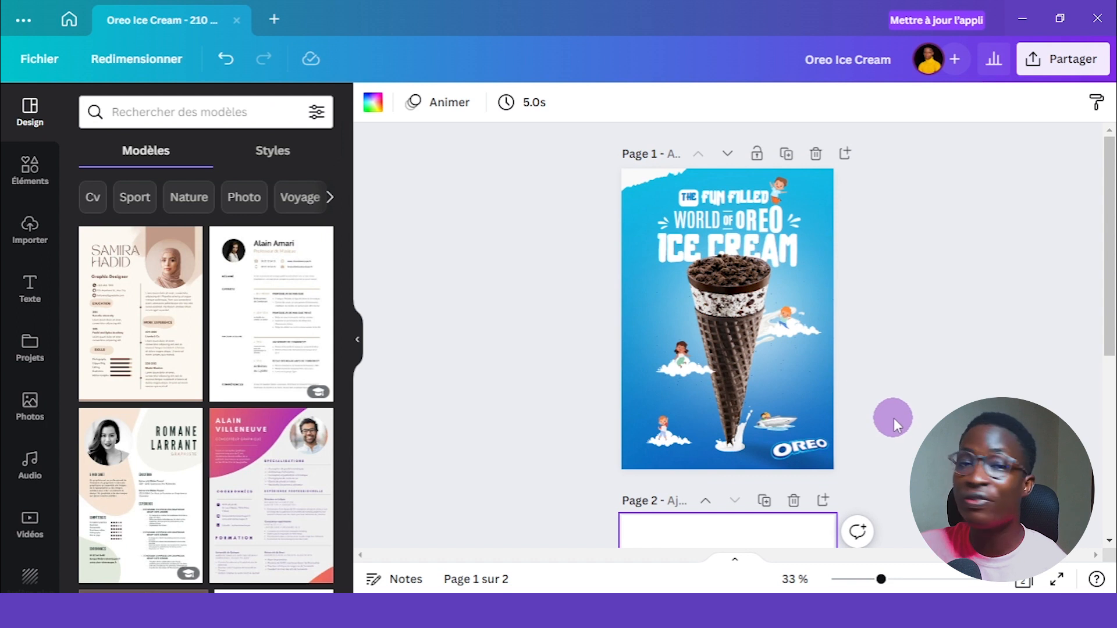
{"action": "scroll", "coordinate": [894, 418], "scroll_direction": "down", "scroll_amount": 5}
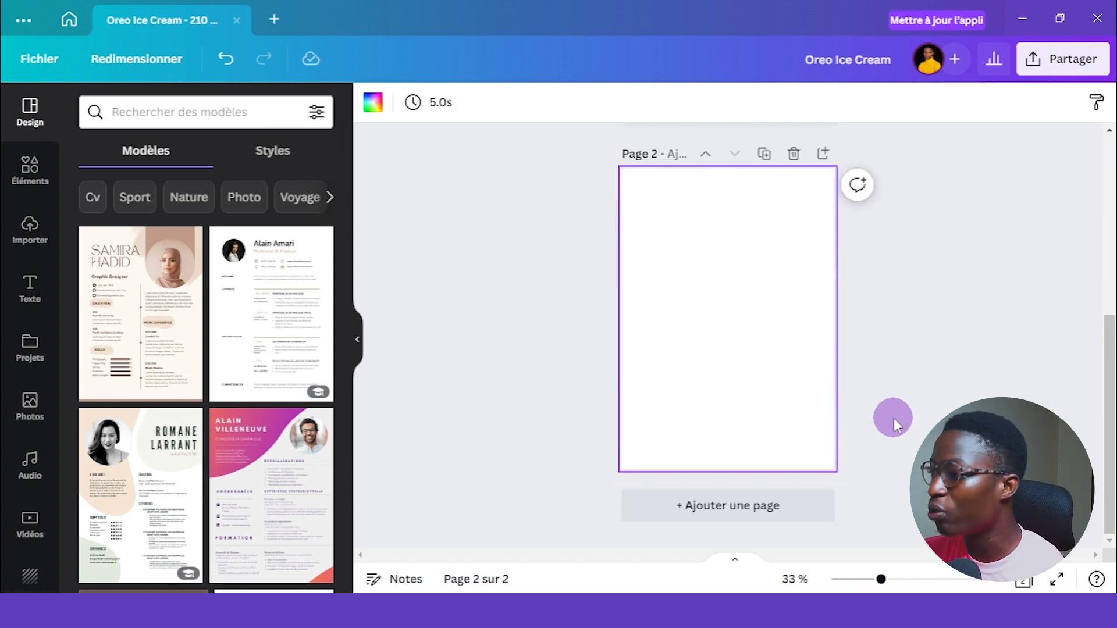
- Search the elements for "gradient" graphics and add the rectangular turquoise-to-purple gradient to page 2
{"action": "left_click", "coordinate": [7, 189]}
{"action": "left_click", "coordinate": [160, 118]}
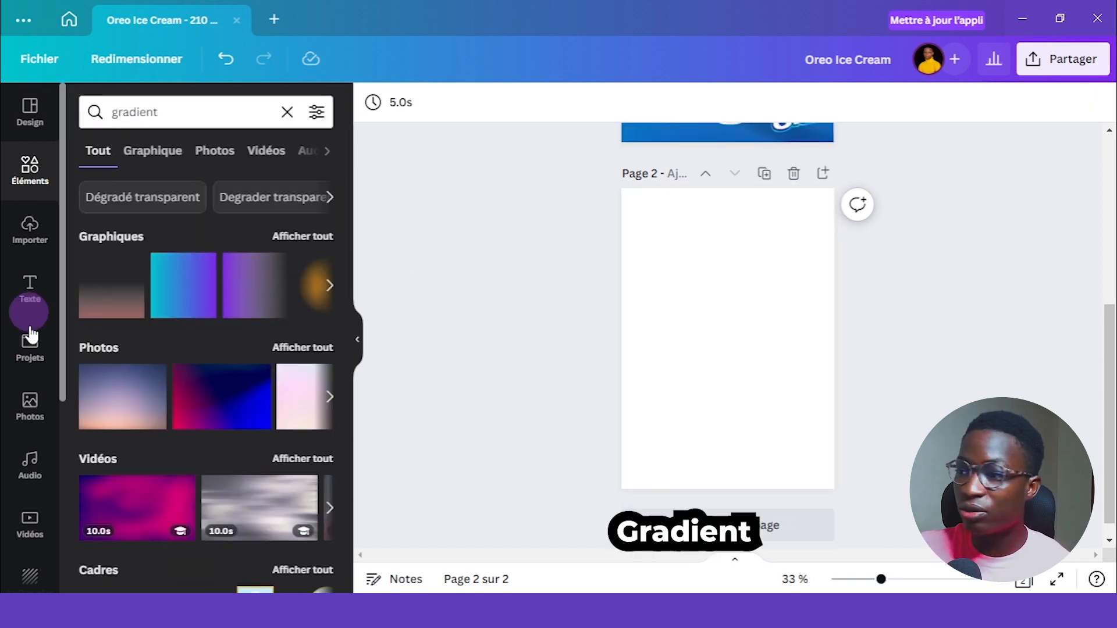
{"action": "left_click", "coordinate": [306, 234]}
{"action": "scroll", "coordinate": [259, 312], "scroll_direction": "down", "scroll_amount": 10}
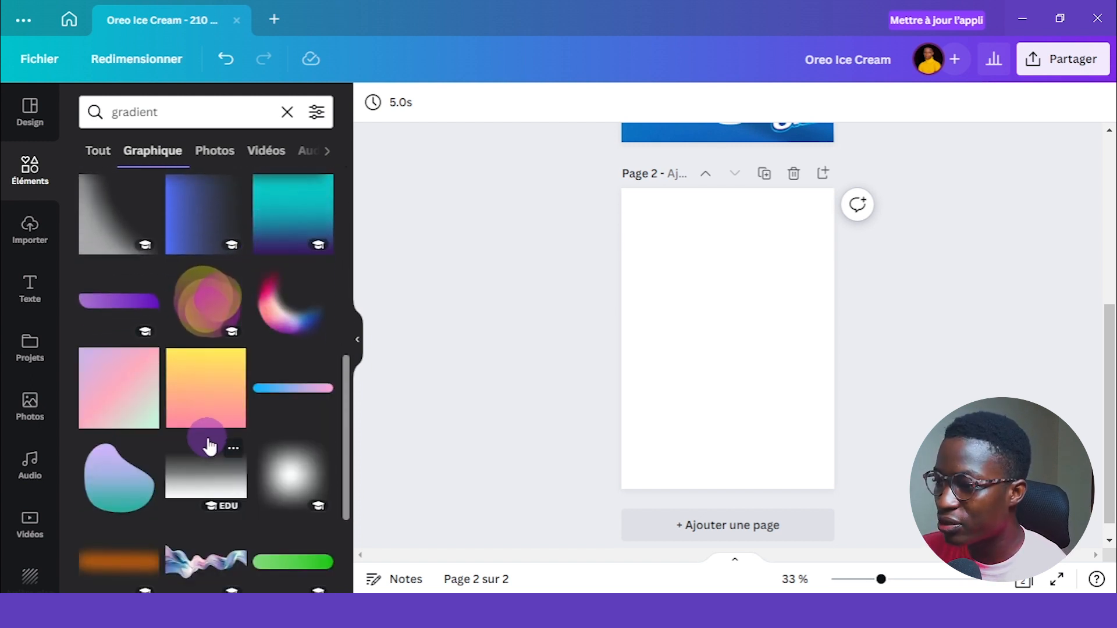
{"action": "scroll", "coordinate": [216, 460], "scroll_direction": "down", "scroll_amount": 5}
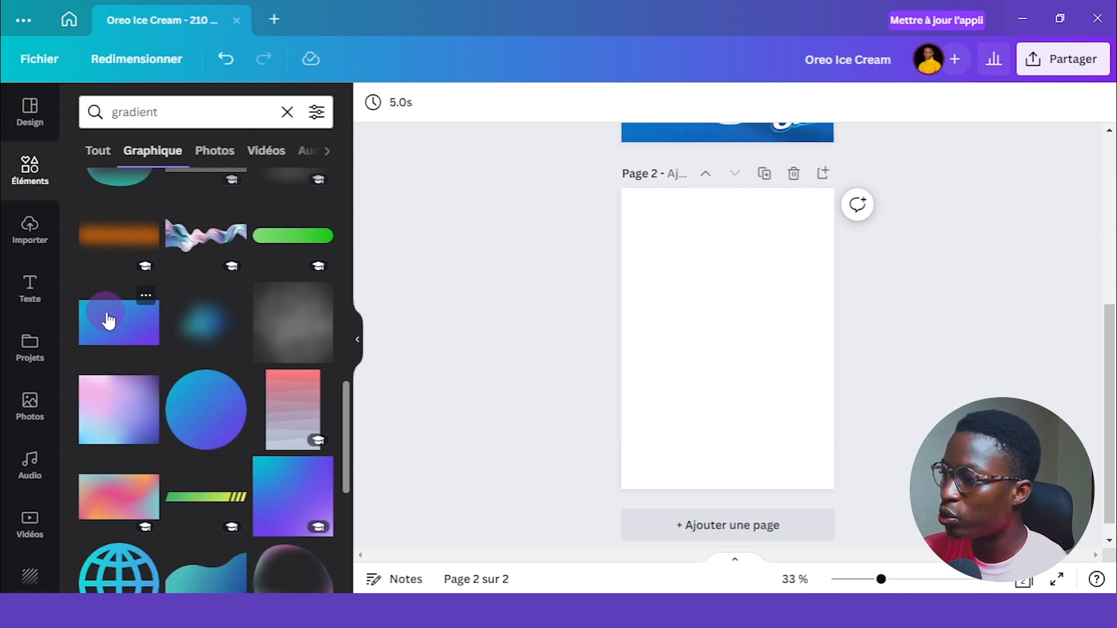
{"action": "left_click", "coordinate": [112, 323]}
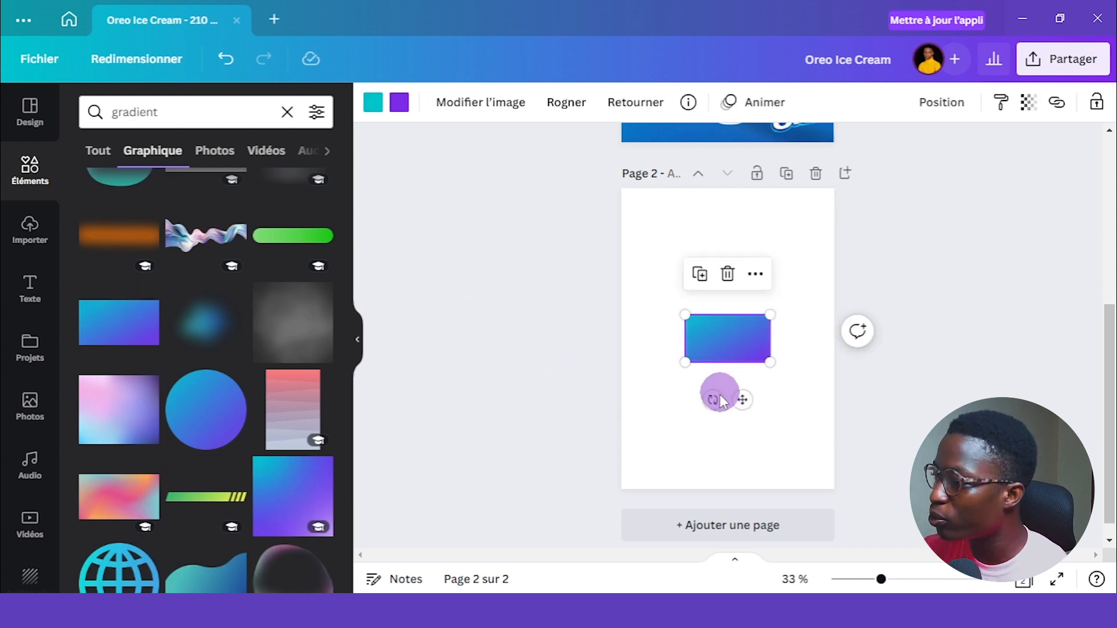
- Rotate the gradient upright, enlarge it to cover page 2, and flip it vertically
{"action": "left_click_drag", "start_coordinate": [715, 398], "coordinate": [680, 327]}
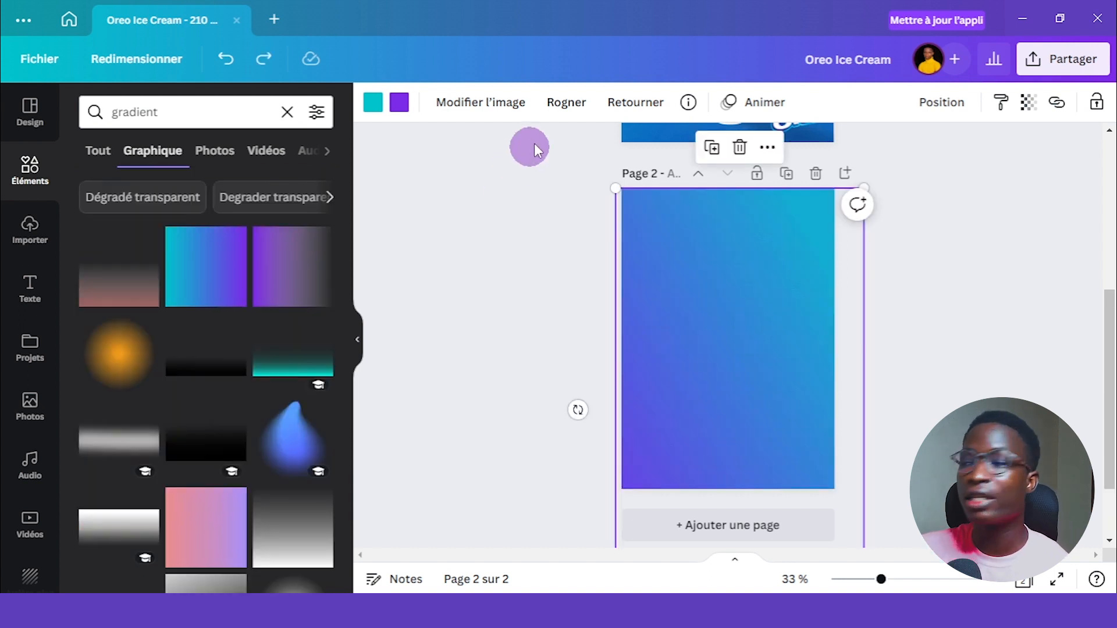
{"action": "left_click", "coordinate": [623, 110]}
{"action": "left_click", "coordinate": [626, 177]}
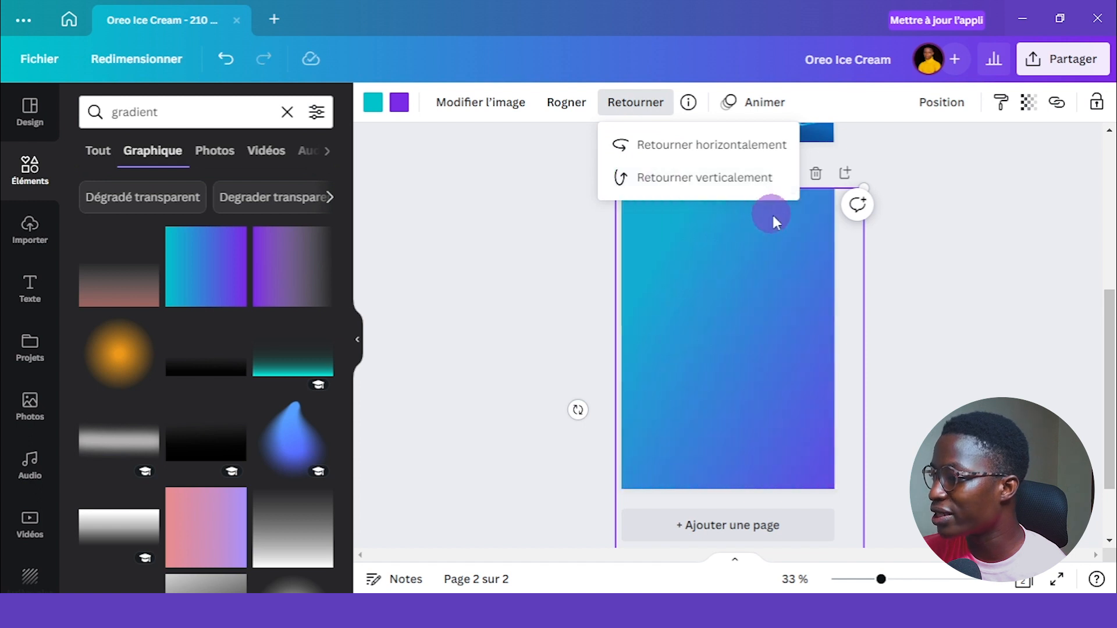
{"action": "left_click", "coordinate": [944, 284]}
{"action": "left_click", "coordinate": [633, 192]}
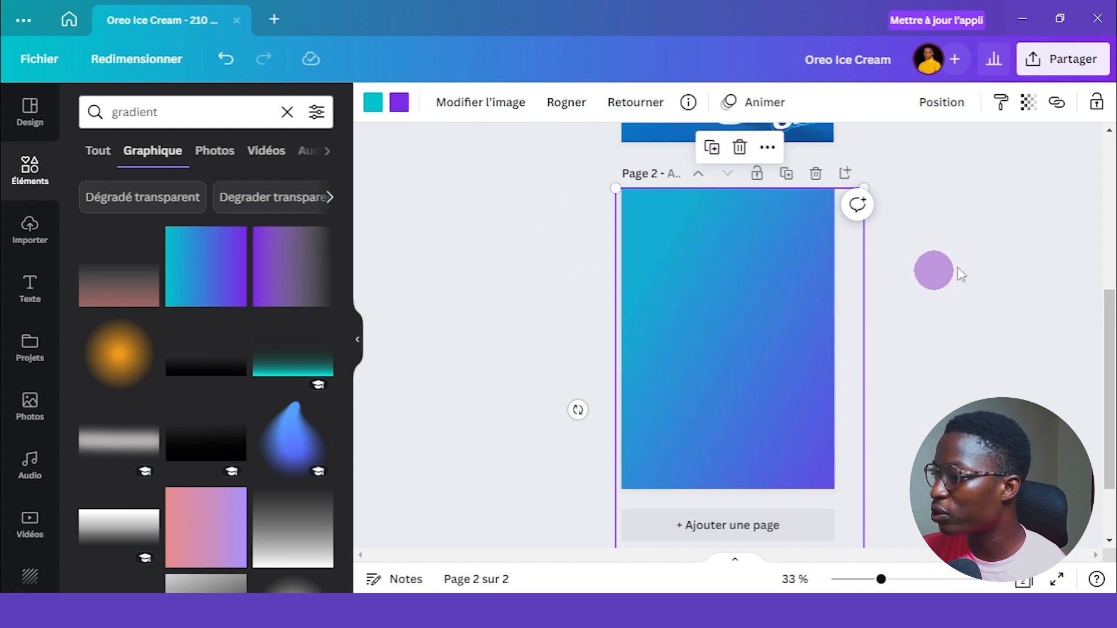
- Replace the gradient's purple with the dark blue from the default solid colours
{"action": "scroll", "coordinate": [961, 245], "scroll_direction": "up", "scroll_amount": 5}
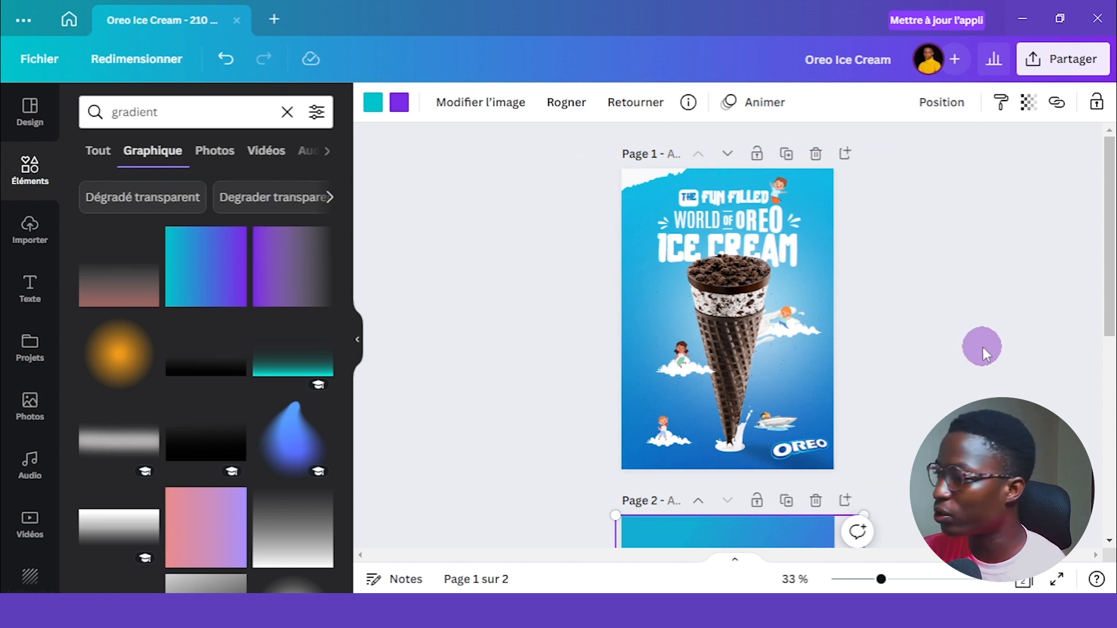
{"action": "scroll", "coordinate": [982, 347], "scroll_direction": "down", "scroll_amount": 4}
{"action": "scroll", "coordinate": [995, 376], "scroll_direction": "down", "scroll_amount": 3}
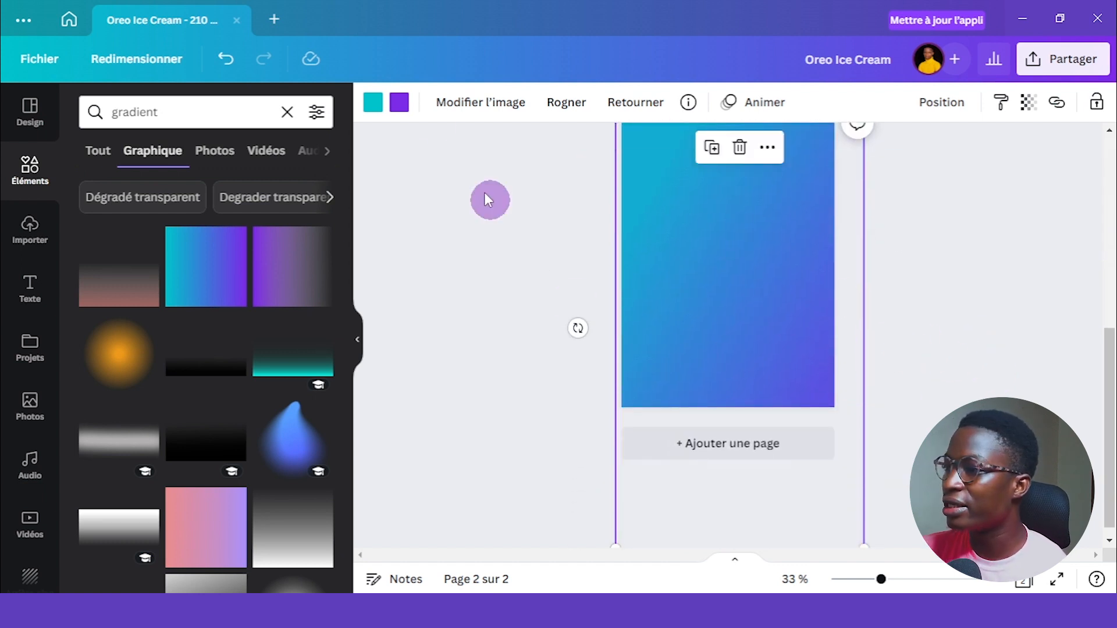
{"action": "left_click", "coordinate": [405, 110]}
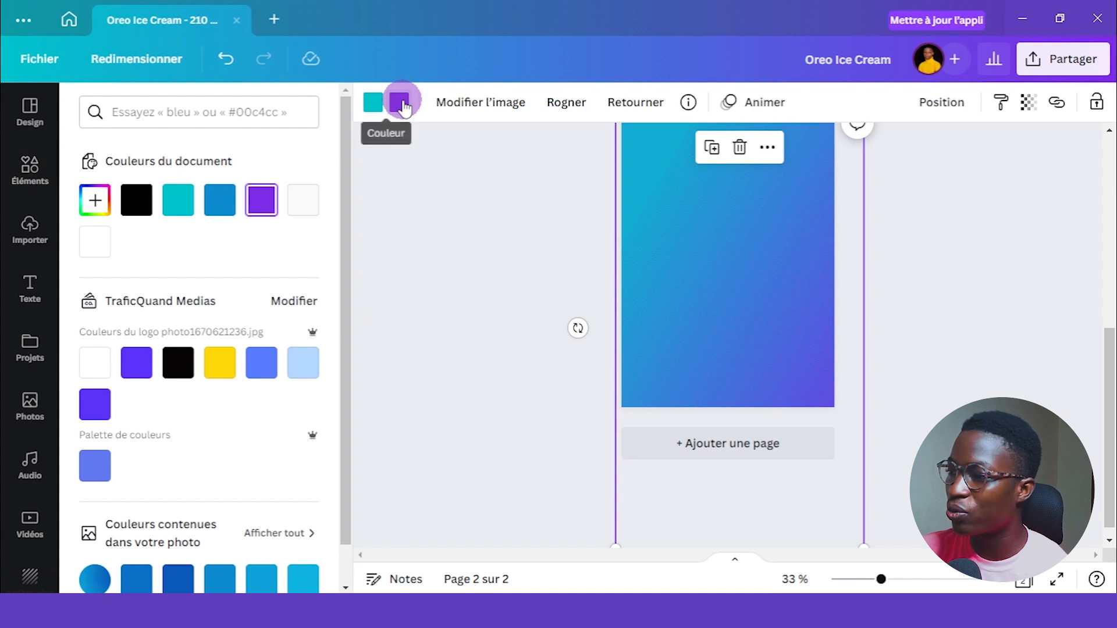
{"action": "scroll", "coordinate": [210, 239], "scroll_direction": "down", "scroll_amount": 6}
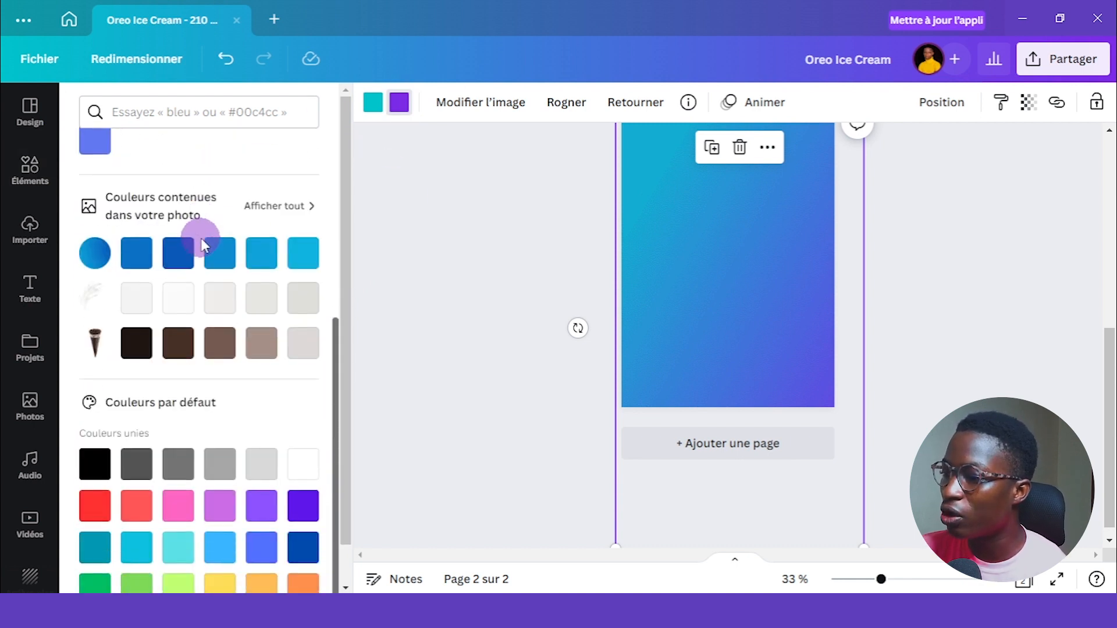
{"action": "left_click", "coordinate": [304, 515]}
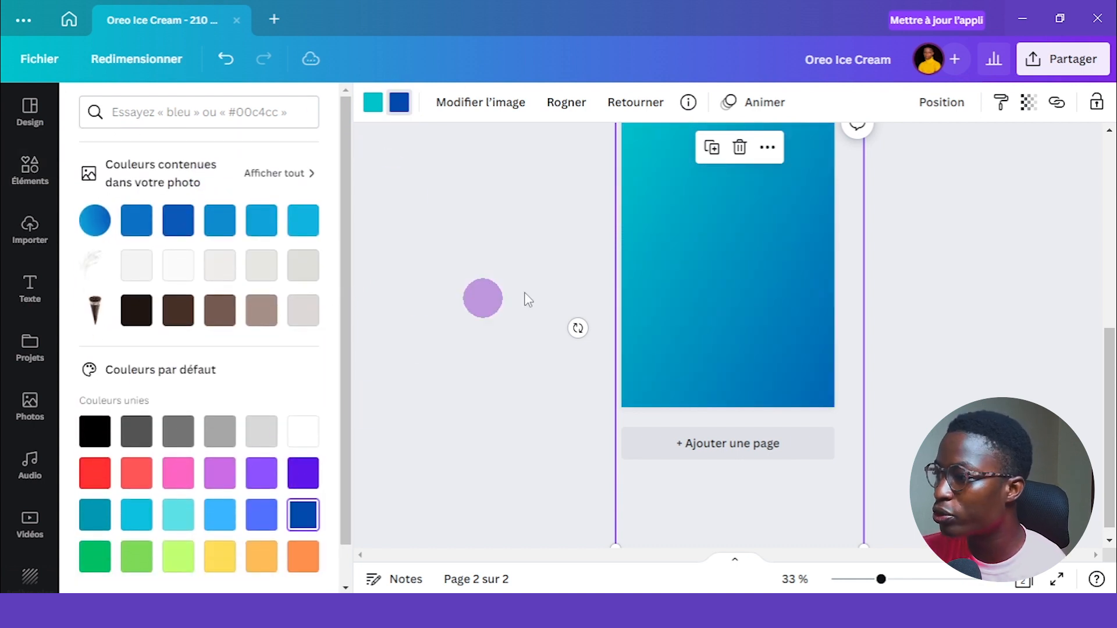
- Narrow the gradient and shift it upward on page 2, matching the reference poster's background while still covering the page
{"action": "scroll", "coordinate": [524, 302], "scroll_direction": "up", "scroll_amount": 7}
{"action": "scroll", "coordinate": [1018, 264], "scroll_direction": "down", "scroll_amount": 5}
{"action": "scroll", "coordinate": [1018, 265], "scroll_direction": "up", "scroll_amount": 6}
{"action": "scroll", "coordinate": [1015, 251], "scroll_direction": "down", "scroll_amount": 5}
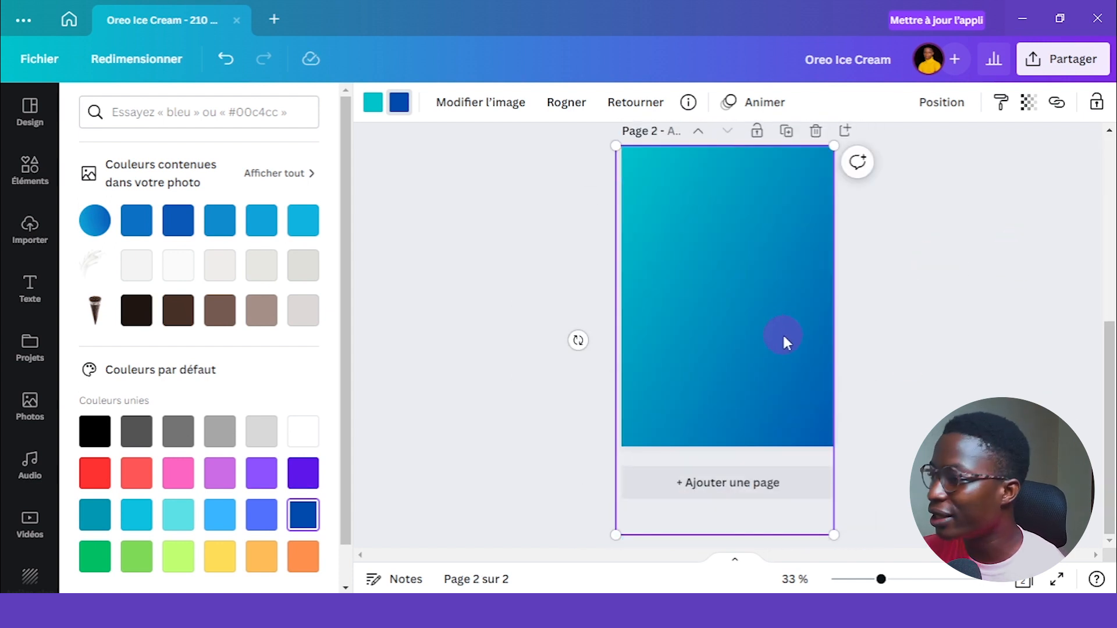
{"action": "left_click", "coordinate": [781, 309]}
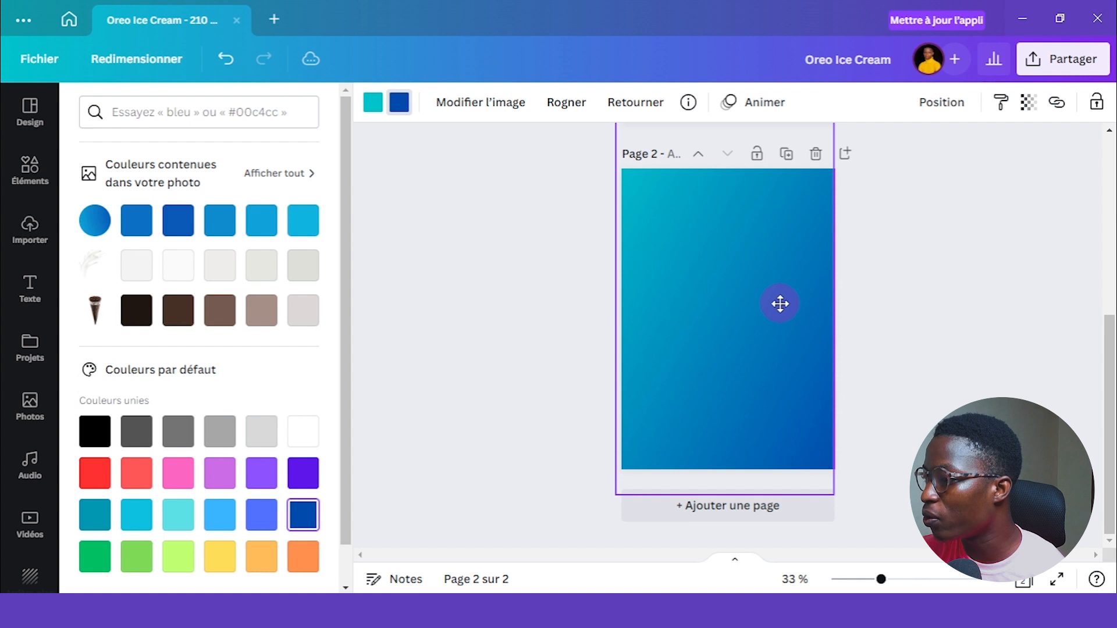
{"action": "left_click", "coordinate": [881, 253]}
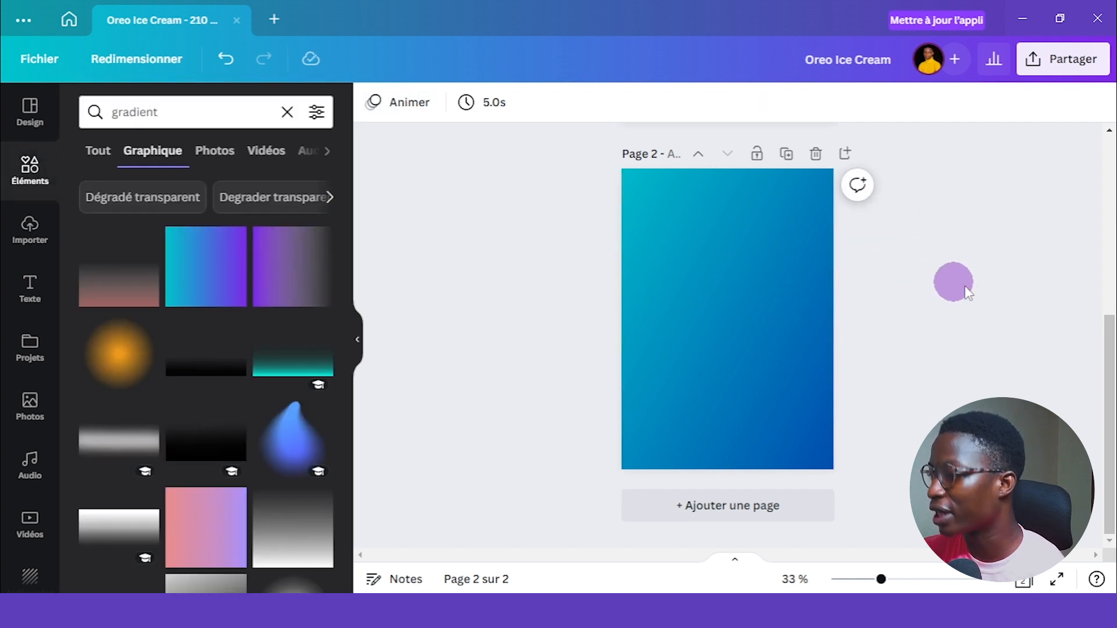
- Search the elements for "paper cut illustration"
{"action": "scroll", "coordinate": [975, 300], "scroll_direction": "up", "scroll_amount": 3}
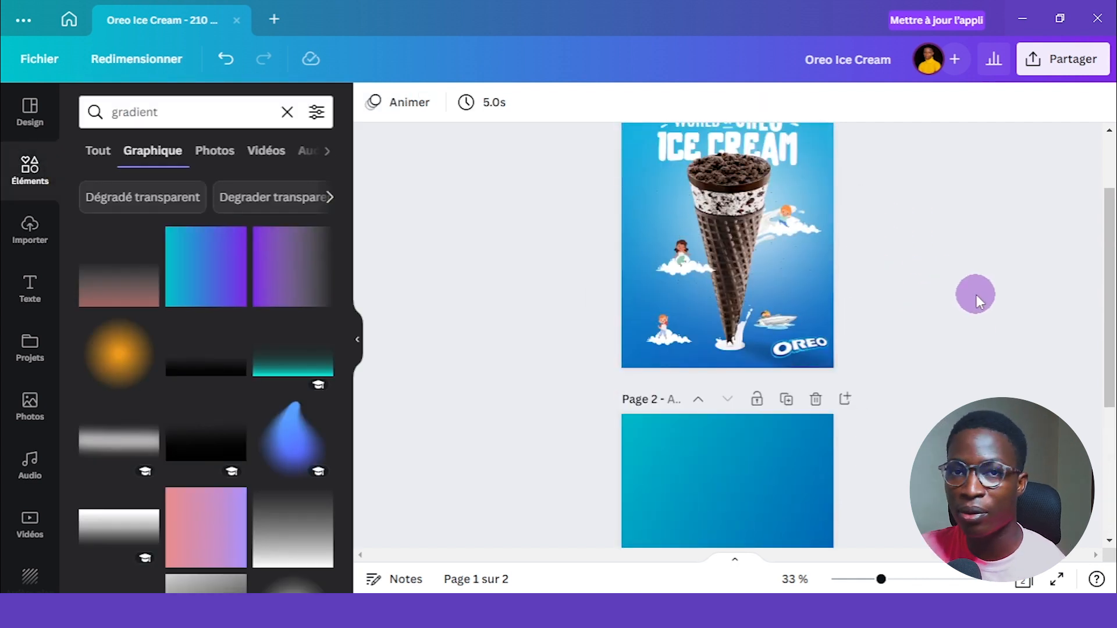
{"action": "scroll", "coordinate": [977, 294], "scroll_direction": "down", "scroll_amount": 2}
{"action": "scroll", "coordinate": [973, 284], "scroll_direction": "down", "scroll_amount": 2}
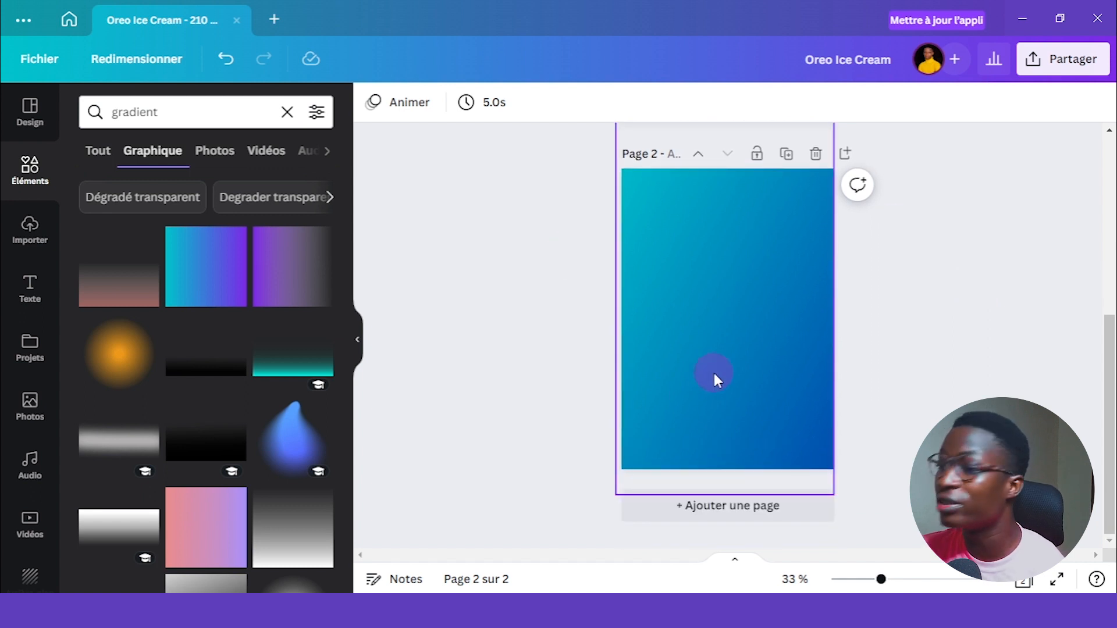
{"action": "left_click", "coordinate": [36, 178]}
{"action": "left_click", "coordinate": [193, 116]}
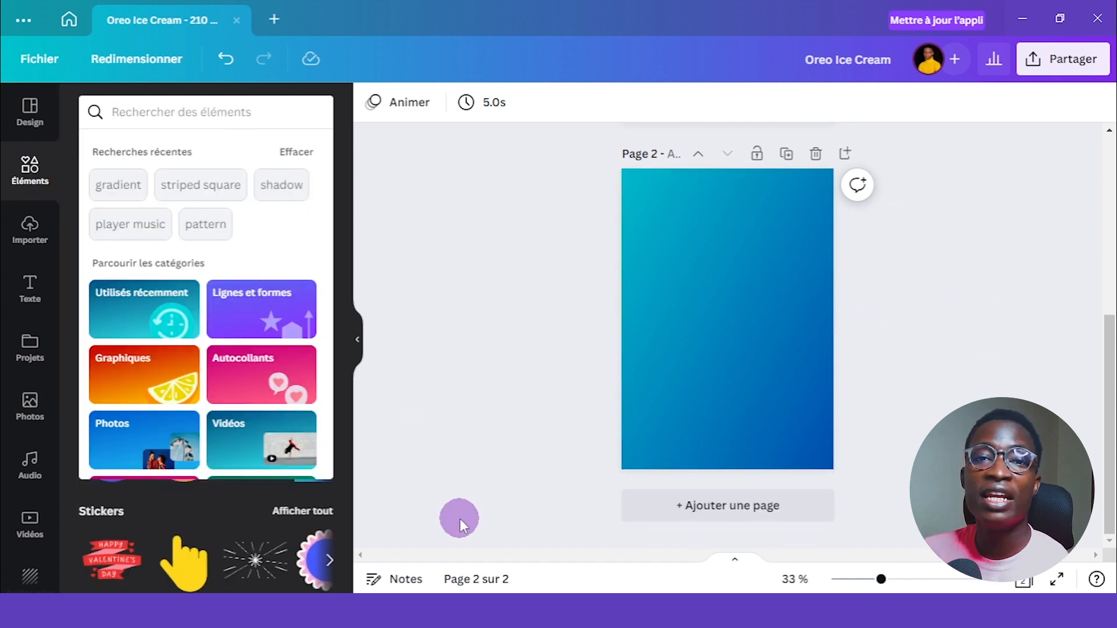
{"action": "scroll", "coordinate": [574, 492], "scroll_direction": "up", "scroll_amount": 6}
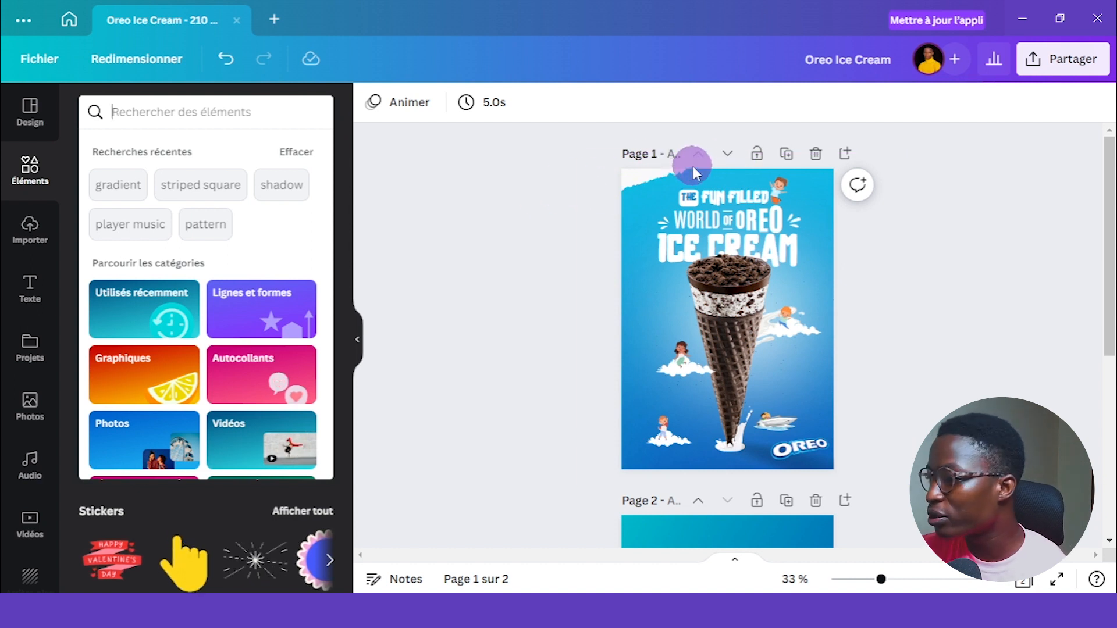
{"action": "scroll", "coordinate": [510, 383], "scroll_direction": "down", "scroll_amount": 5}
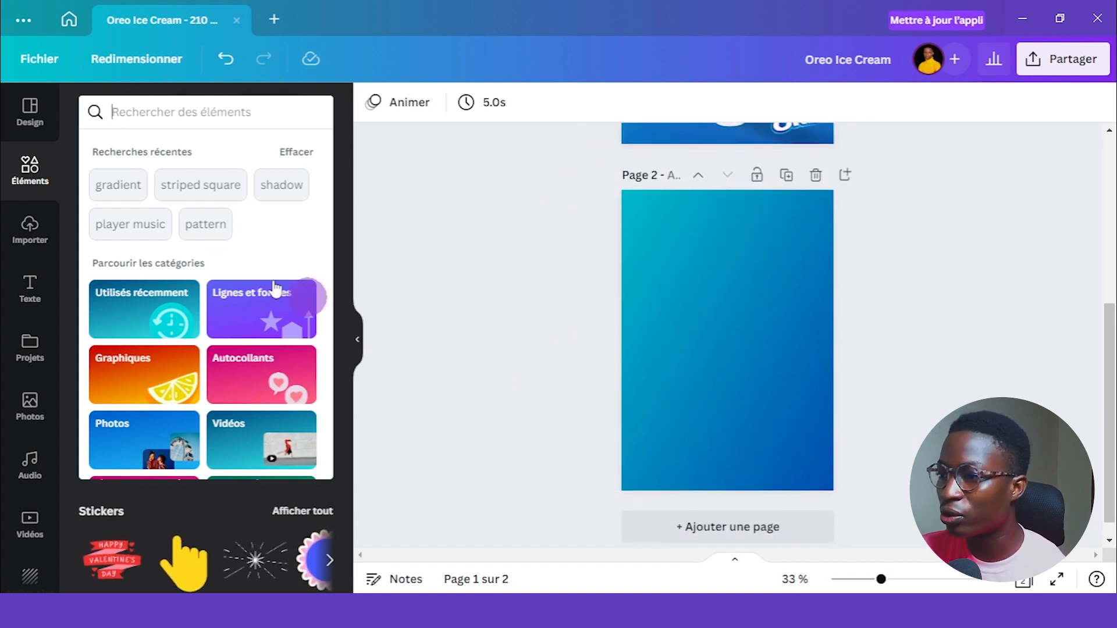
{"action": "left_click", "coordinate": [188, 111]}
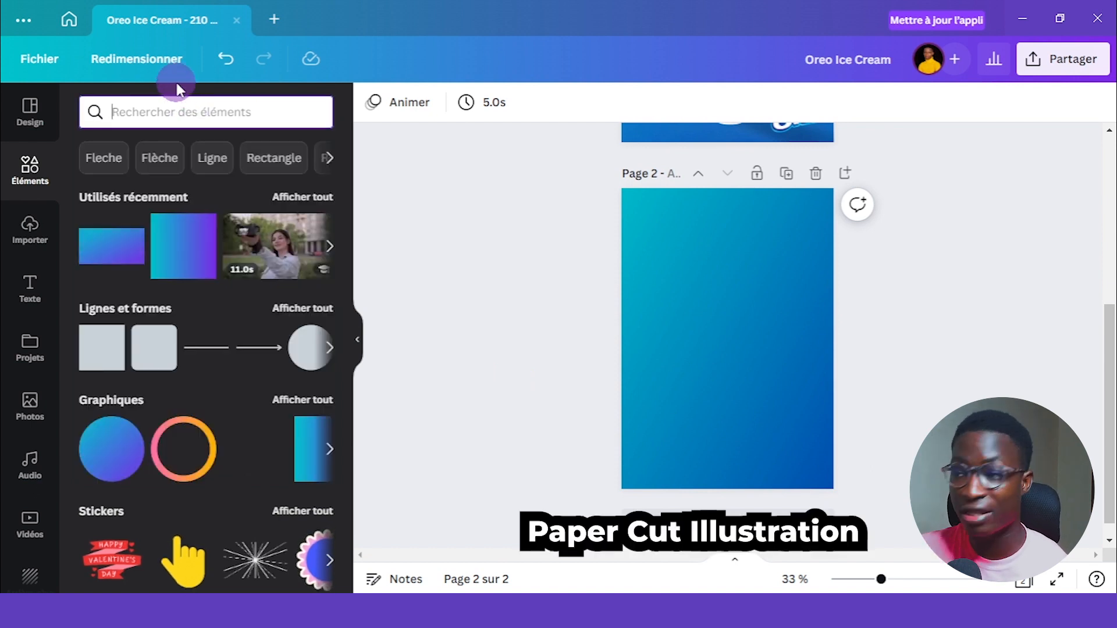
{"action": "type", "text": "paper cut illustration"}
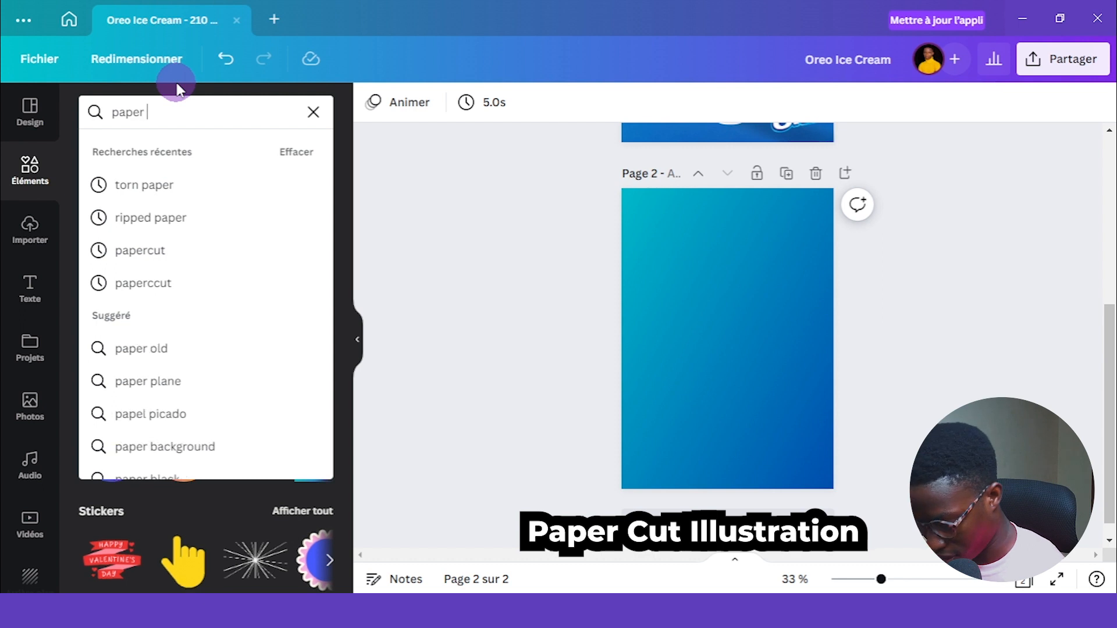
{"action": "key", "text": "Return"}
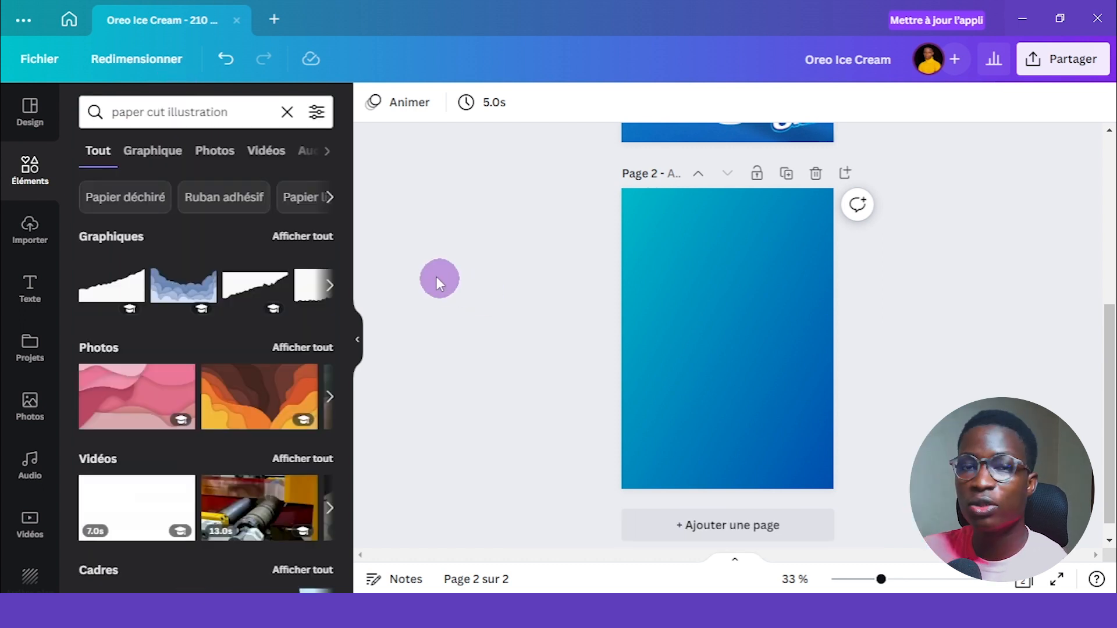
- Add the white torn-paper graphic with the jagged lower edge and place it in page 2's top-left corner
{"action": "left_click", "coordinate": [245, 297]}
{"action": "left_click_drag", "start_coordinate": [707, 339], "coordinate": [646, 203]}
{"action": "left_click", "coordinate": [969, 262]}
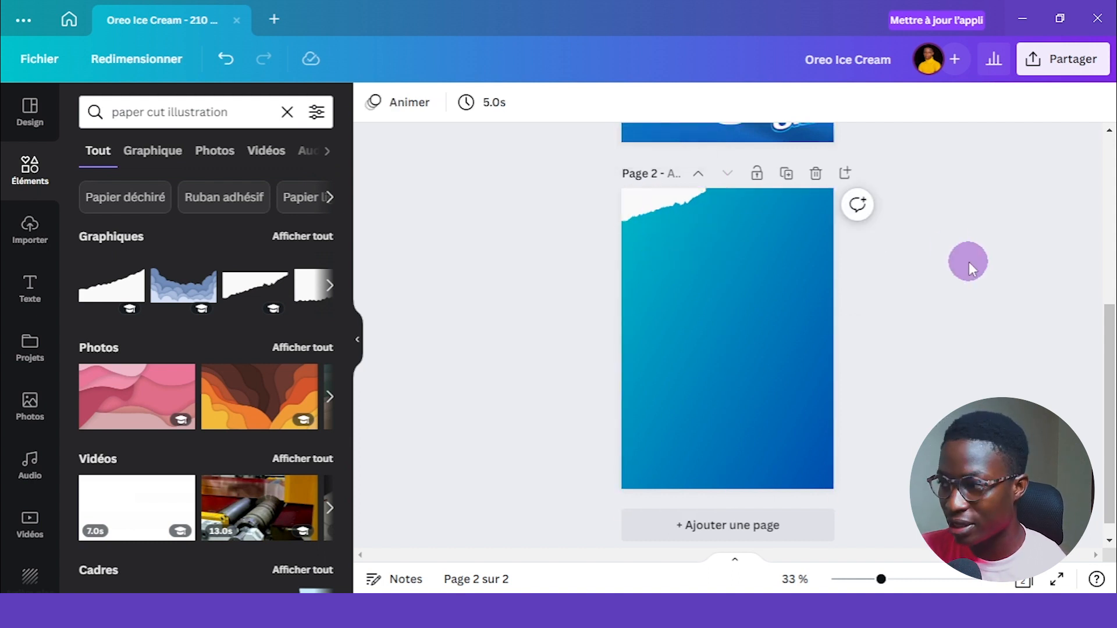
- Compare page 2's torn-paper corner and background with the reference poster, zooming to 65 %
{"action": "scroll", "coordinate": [969, 262], "scroll_direction": "up", "scroll_amount": 5}
{"action": "scroll", "coordinate": [969, 257], "scroll_direction": "down", "scroll_amount": 4}
{"action": "left_click", "coordinate": [668, 284]}
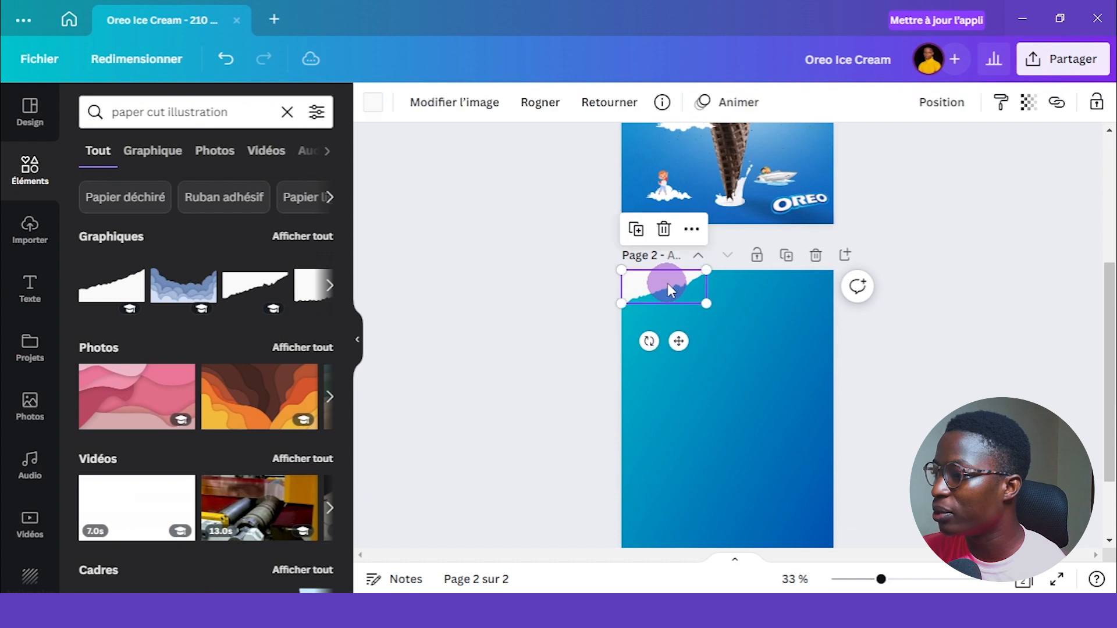
{"action": "left_click", "coordinate": [1015, 285]}
{"action": "scroll", "coordinate": [1013, 323], "scroll_direction": "down", "scroll_amount": 2}
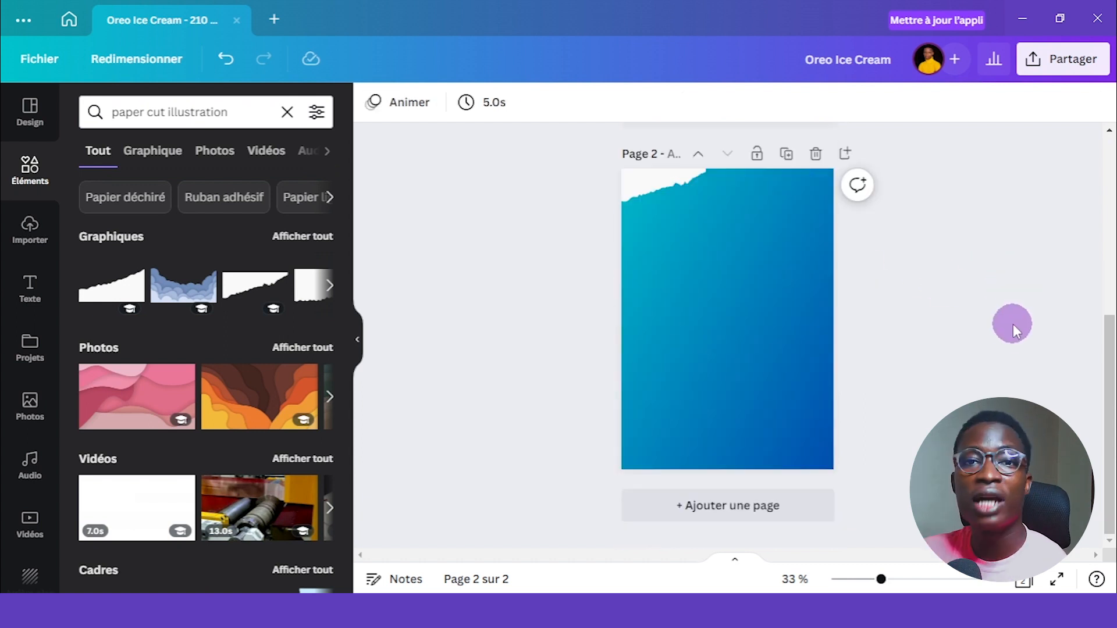
{"action": "scroll", "coordinate": [1007, 301], "scroll_direction": "up", "scroll_amount": 5}
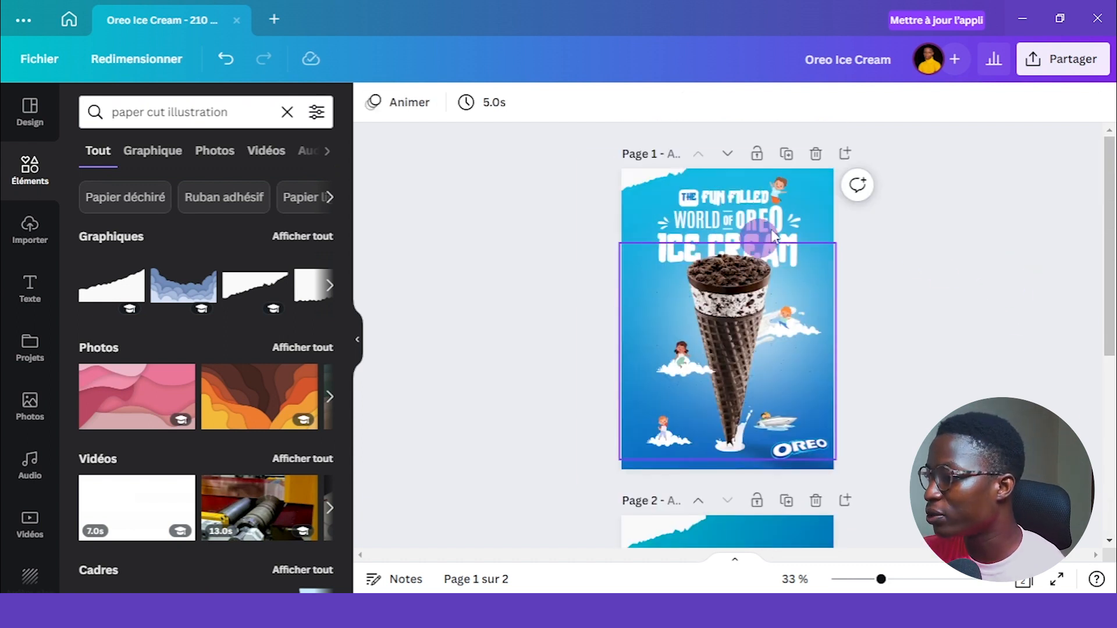
{"action": "left_click_drag", "start_coordinate": [882, 580], "coordinate": [910, 580]}
{"action": "scroll", "coordinate": [961, 399], "scroll_direction": "up", "scroll_amount": 5}
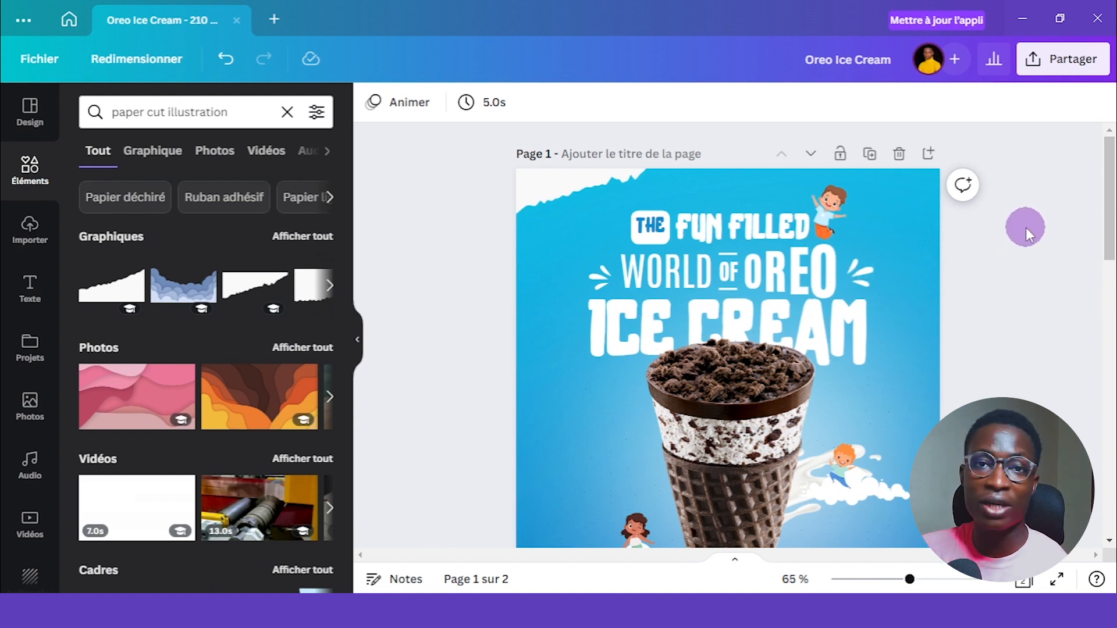
{"action": "scroll", "coordinate": [1025, 221], "scroll_direction": "down", "scroll_amount": 5}
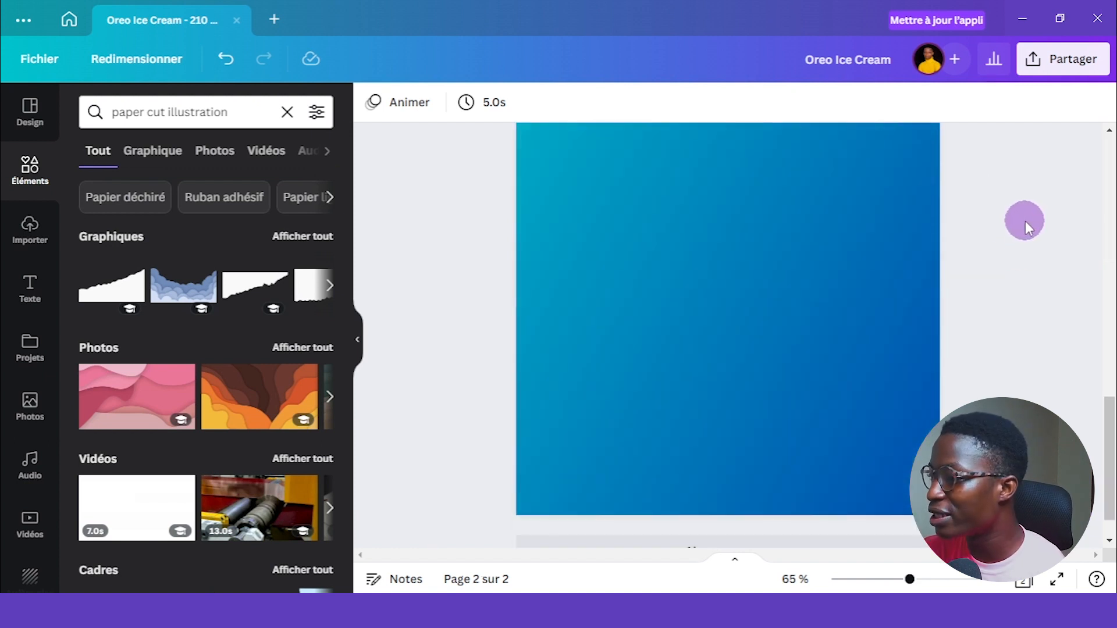
{"action": "scroll", "coordinate": [1026, 221], "scroll_direction": "up", "scroll_amount": 2}
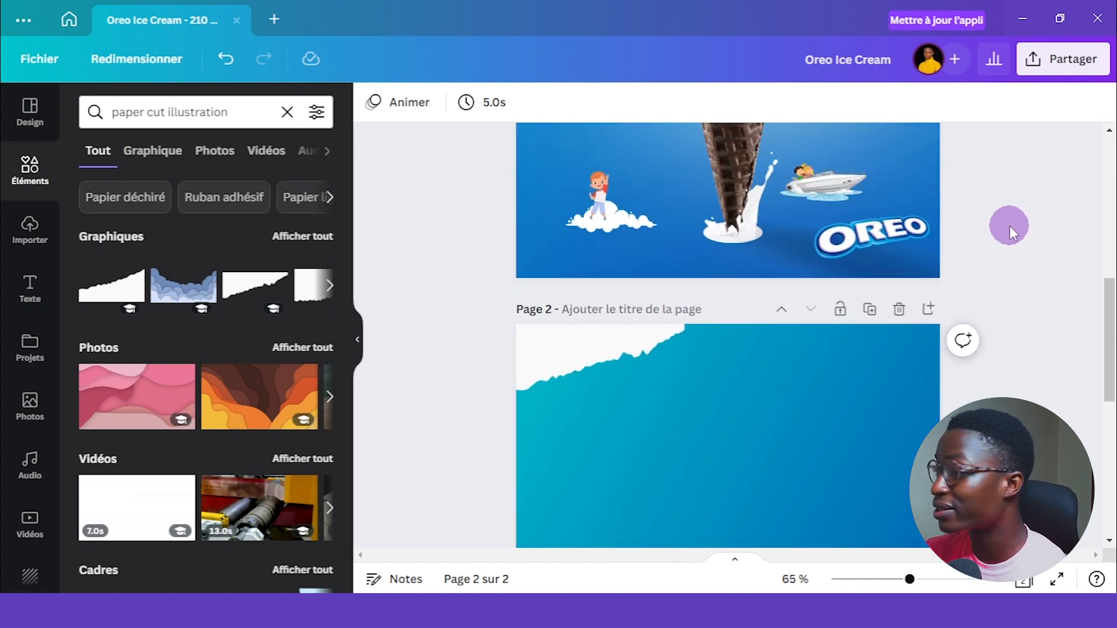
- Add a text box to page 2 and place it in the upper part, below the torn-paper corner
{"action": "scroll", "coordinate": [800, 291], "scroll_direction": "down", "scroll_amount": 5}
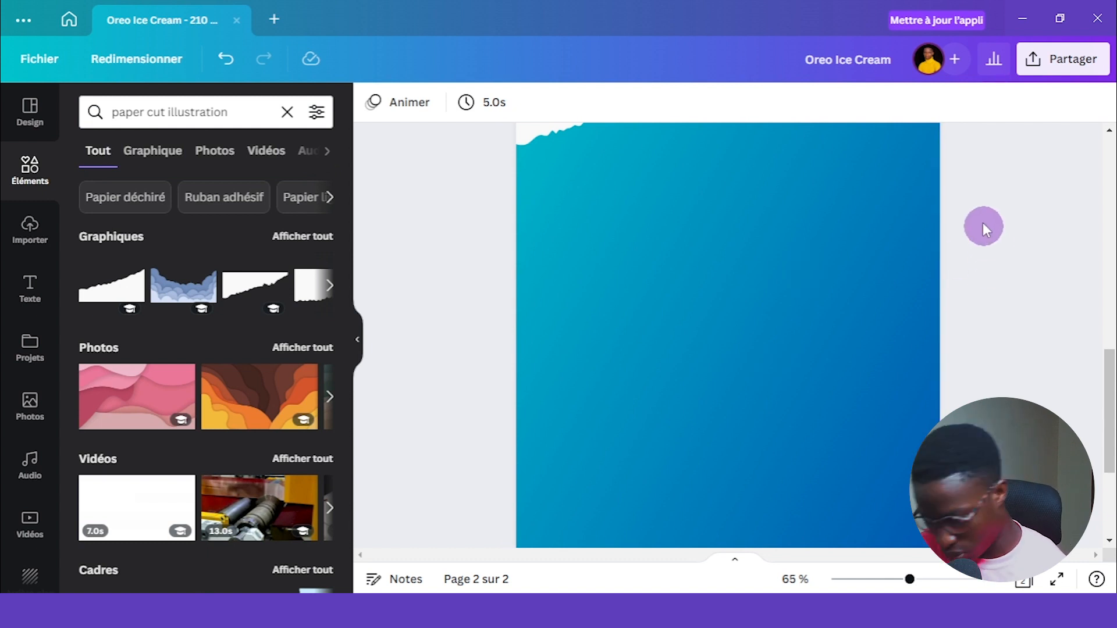
{"action": "key", "text": "t"}
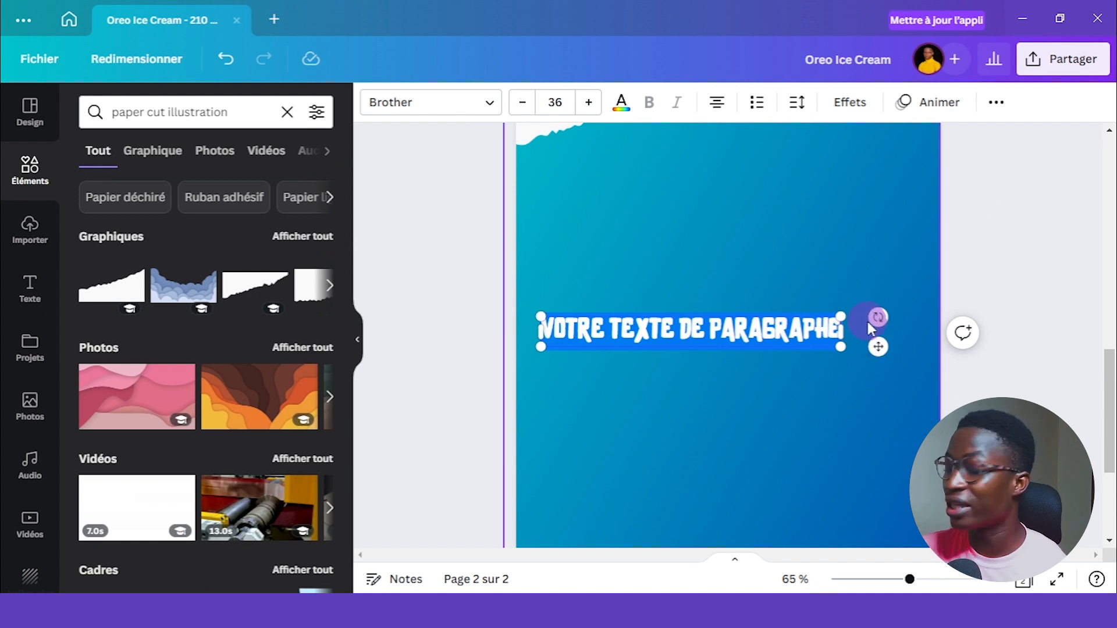
{"action": "left_click_drag", "start_coordinate": [877, 349], "coordinate": [914, 197]}
{"action": "scroll", "coordinate": [1024, 198], "scroll_direction": "up", "scroll_amount": 4}
{"action": "scroll", "coordinate": [1024, 199], "scroll_direction": "down", "scroll_amount": 1}
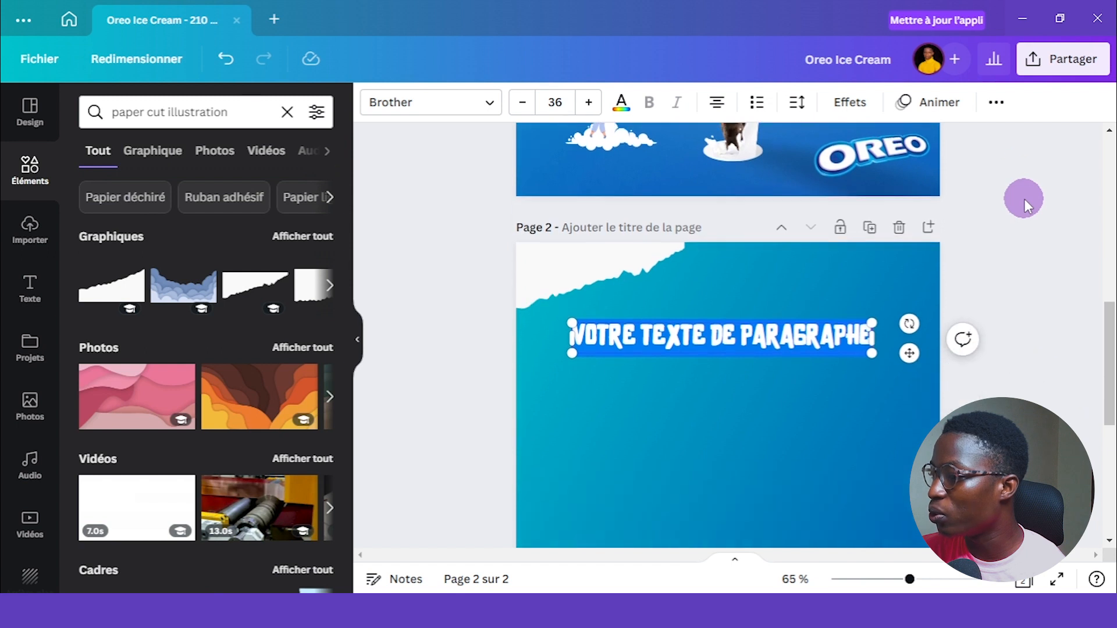
- Replace page 2's placeholder text with "ICE CREAM" and colour it white
{"action": "left_click", "coordinate": [1032, 244]}
{"action": "scroll", "coordinate": [1033, 247], "scroll_direction": "up", "scroll_amount": 5}
{"action": "scroll", "coordinate": [1032, 247], "scroll_direction": "up", "scroll_amount": 3}
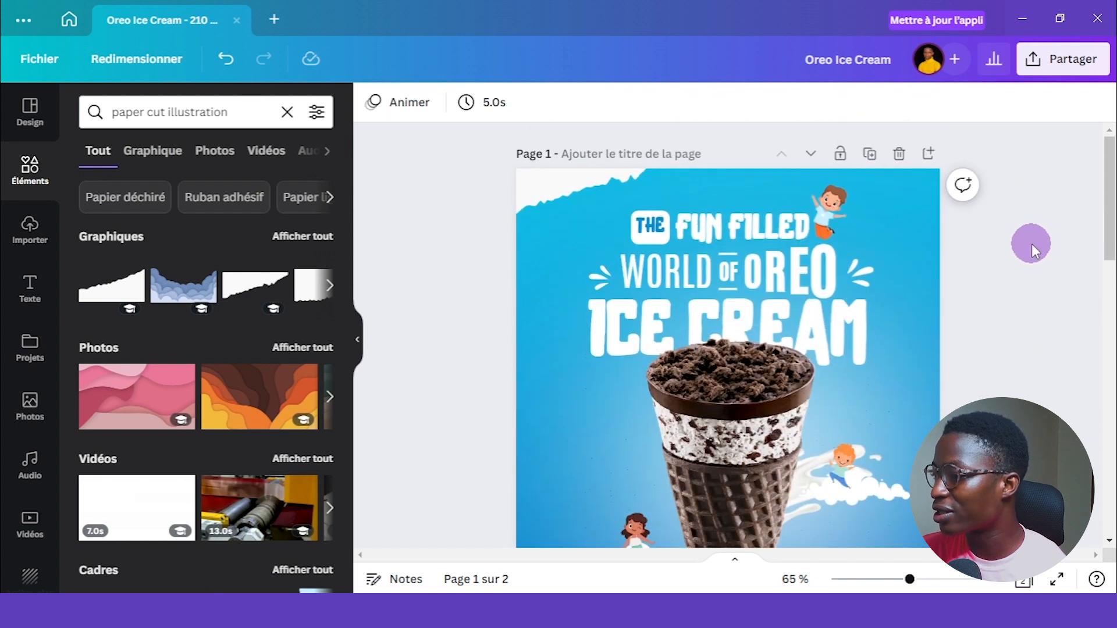
{"action": "scroll", "coordinate": [1032, 243], "scroll_direction": "down", "scroll_amount": 8}
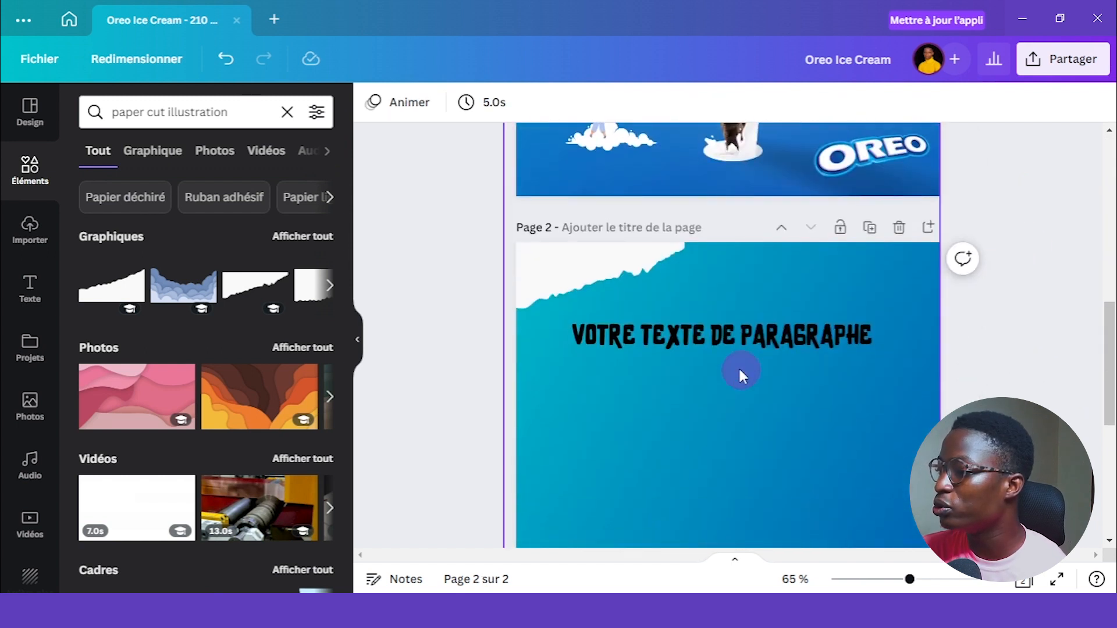
{"action": "double_click", "coordinate": [734, 346]}
{"action": "key", "text": "BackSpace"}
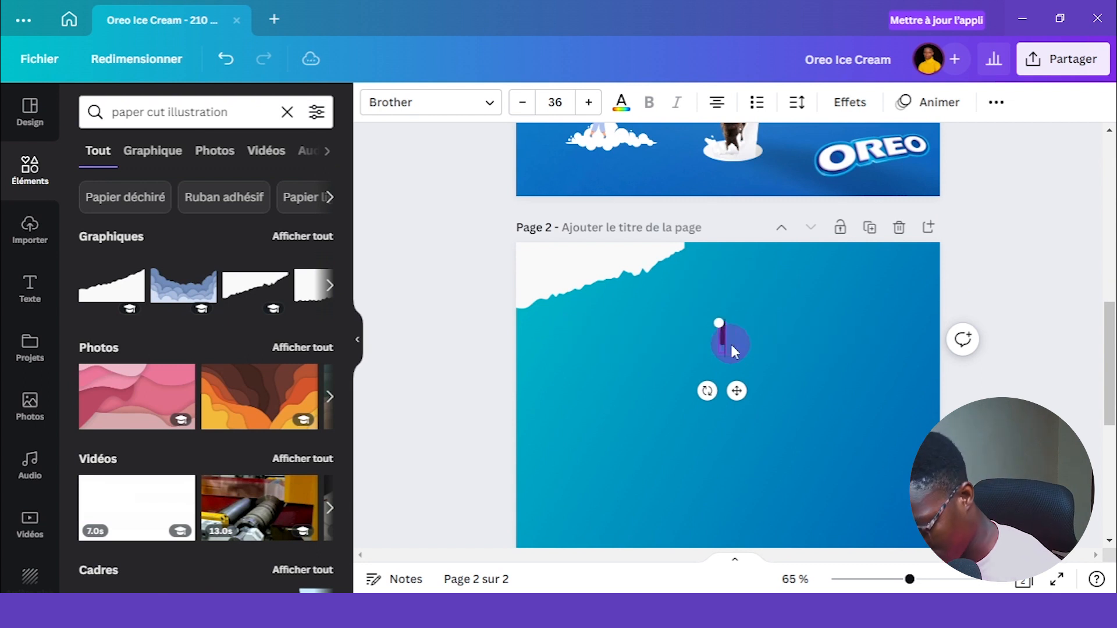
{"action": "type", "text": "ICE CREAM"}
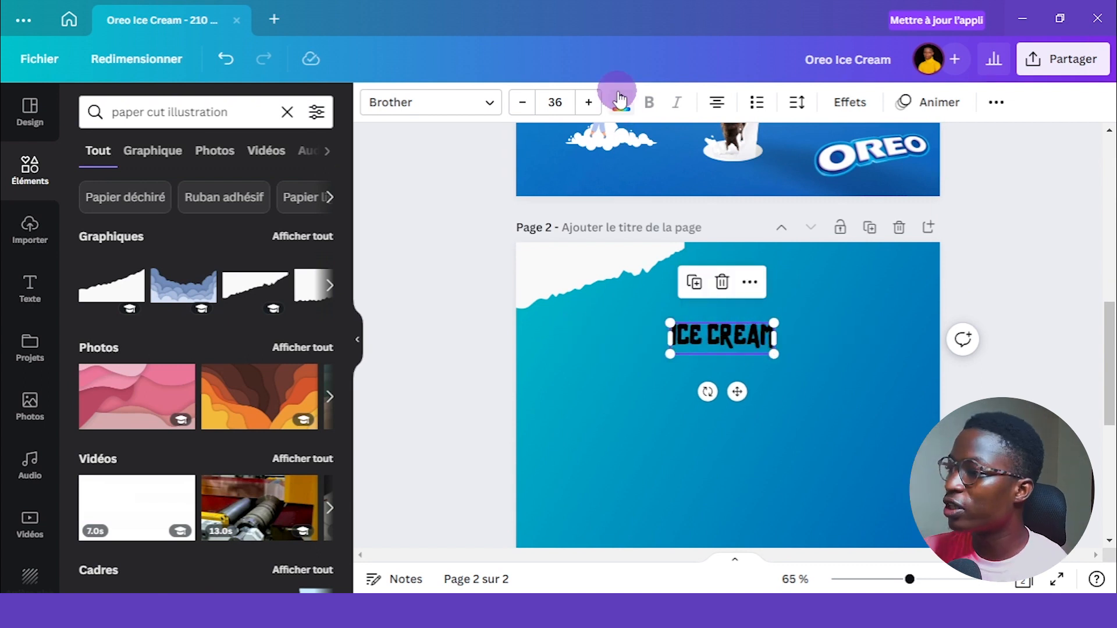
{"action": "left_click", "coordinate": [622, 103]}
{"action": "left_click", "coordinate": [313, 200]}
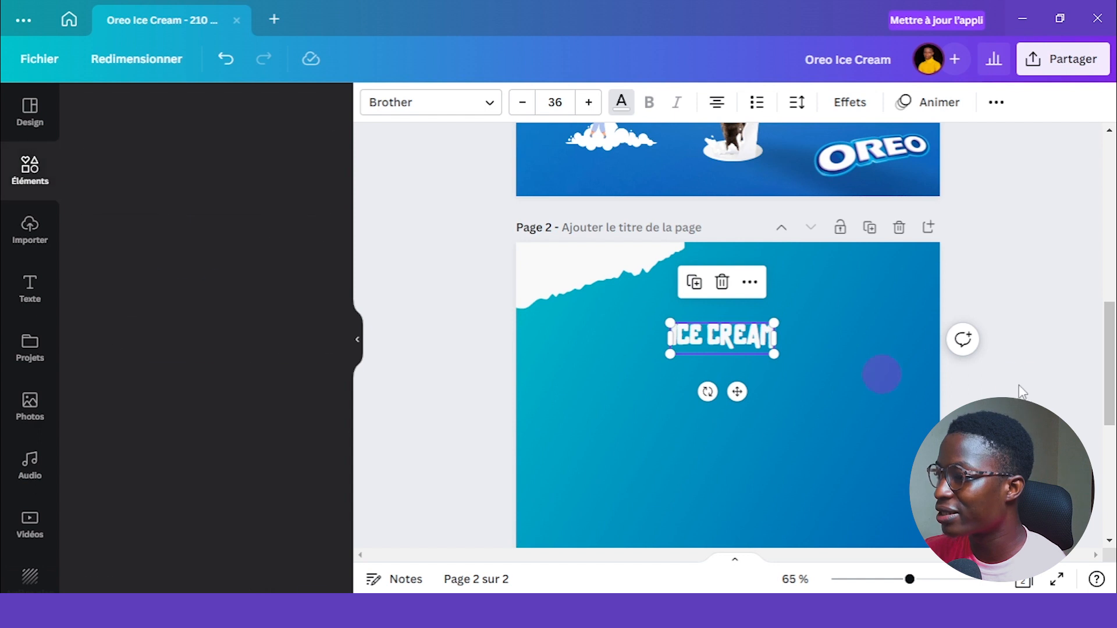
- Enlarge the "ICE CREAM" text to size 72 and centre it horizontally on page 2
{"action": "scroll", "coordinate": [1018, 378], "scroll_direction": "up", "scroll_amount": 5}
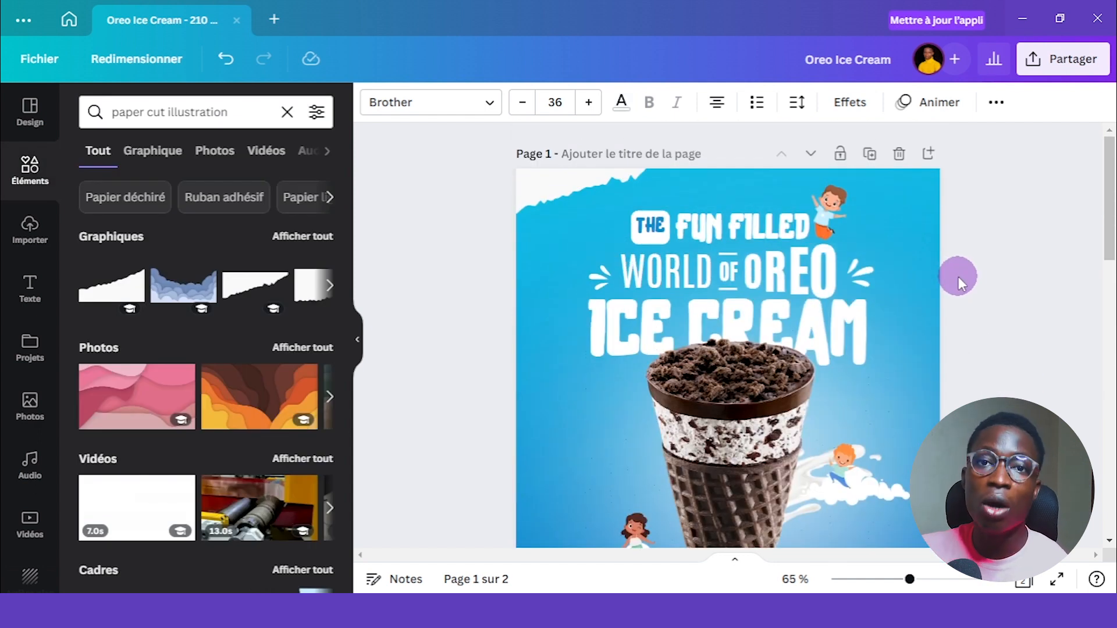
{"action": "scroll", "coordinate": [995, 303], "scroll_direction": "down", "scroll_amount": 1}
{"action": "scroll", "coordinate": [995, 303], "scroll_direction": "down", "scroll_amount": 8}
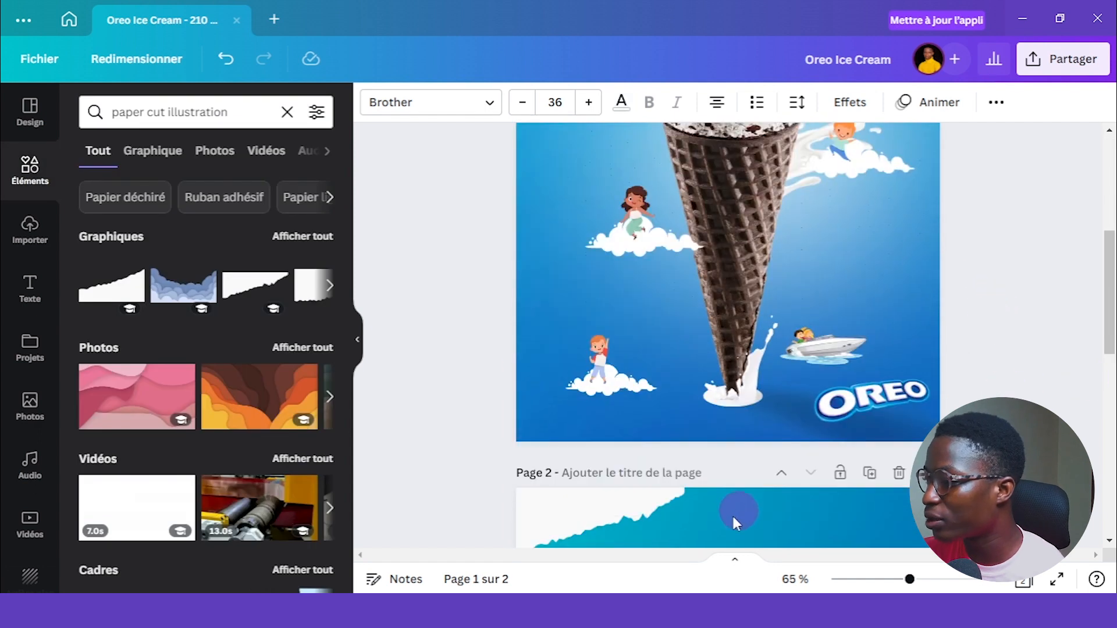
{"action": "left_click_drag", "start_coordinate": [665, 271], "coordinate": [606, 326]}
{"action": "left_click_drag", "start_coordinate": [701, 330], "coordinate": [736, 388]}
{"action": "left_click_drag", "start_coordinate": [636, 298], "coordinate": [600, 291]}
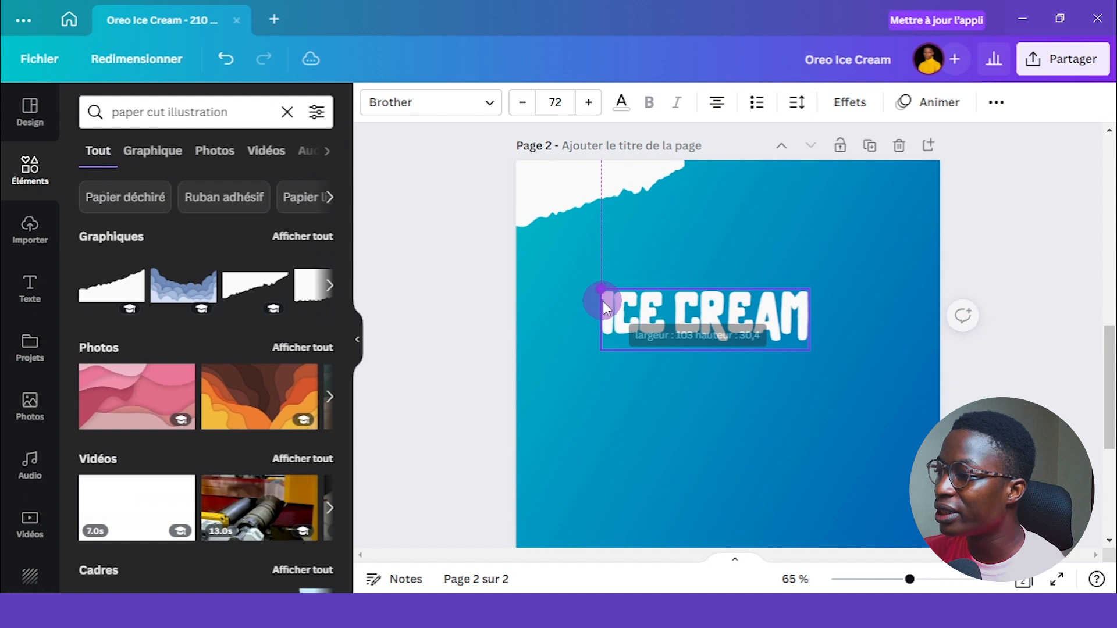
{"action": "left_click_drag", "start_coordinate": [738, 318], "coordinate": [755, 319]}
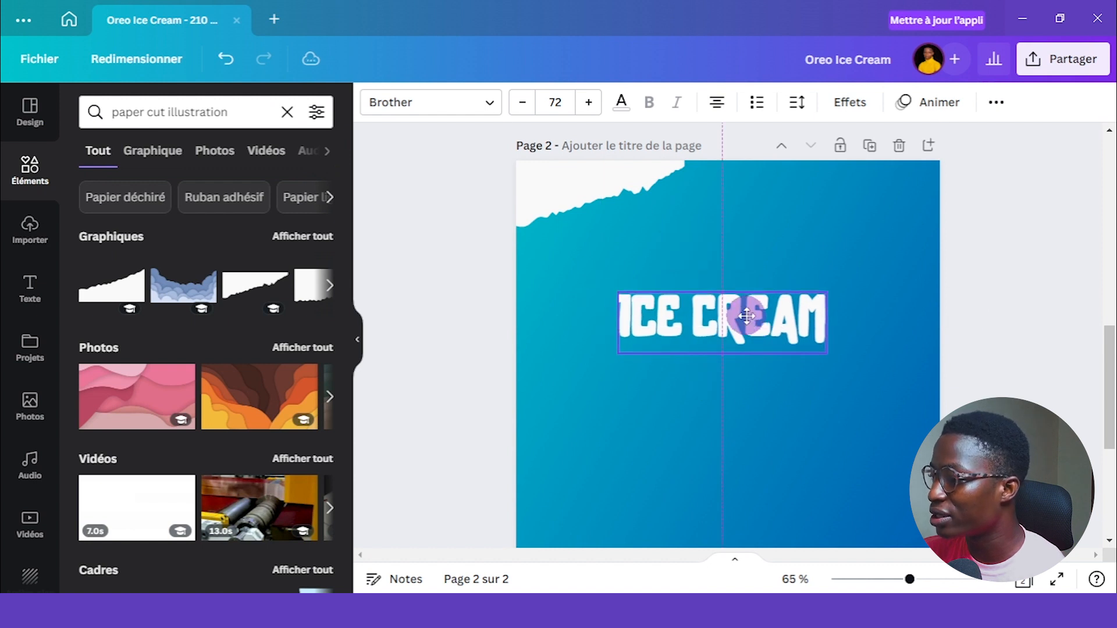
{"action": "left_click", "coordinate": [1018, 227]}
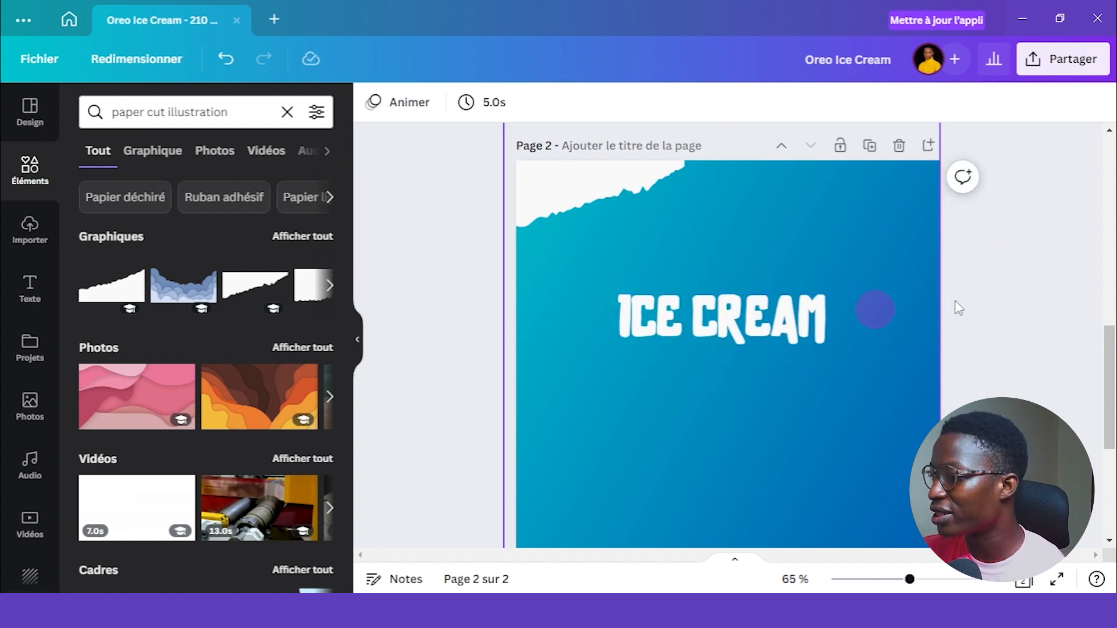
- Duplicate "ICE CREAM", place the copy directly above the original and change its text to "THE FUN FILLED"
{"action": "scroll", "coordinate": [1092, 257], "scroll_direction": "up", "scroll_amount": 5}
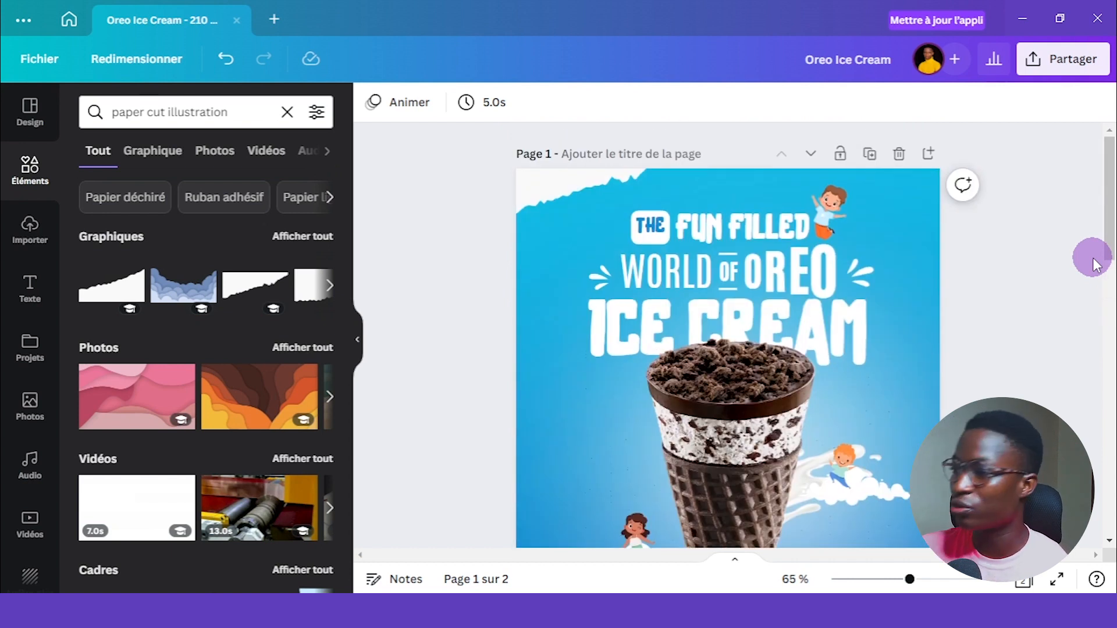
{"action": "scroll", "coordinate": [1092, 258], "scroll_direction": "down", "scroll_amount": 2}
{"action": "scroll", "coordinate": [1092, 258], "scroll_direction": "up", "scroll_amount": 2}
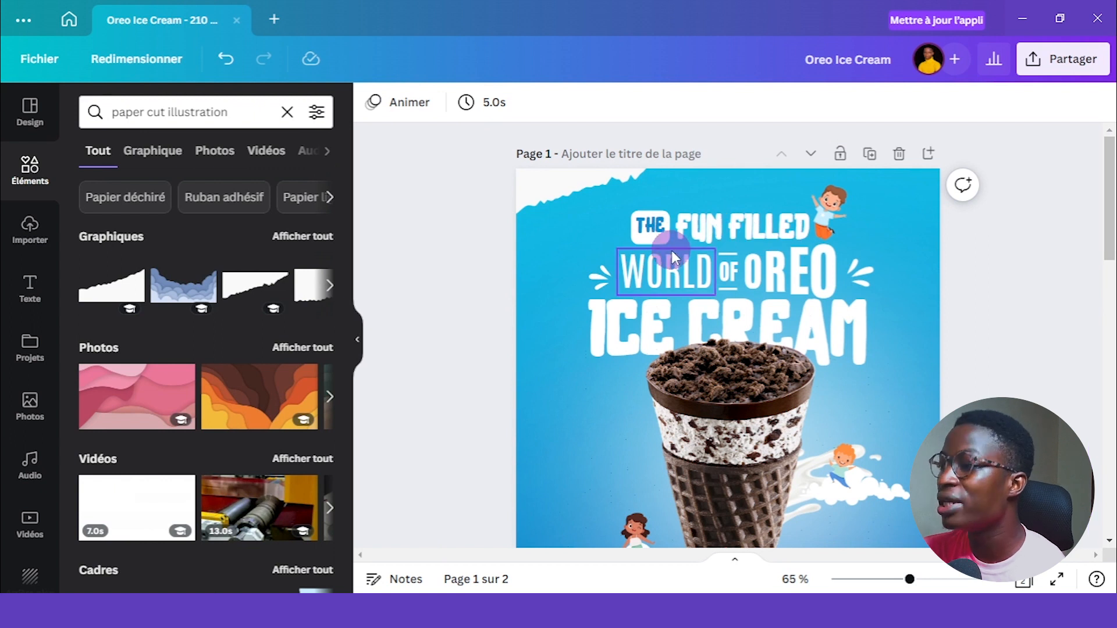
{"action": "scroll", "coordinate": [1031, 370], "scroll_direction": "down", "scroll_amount": 5}
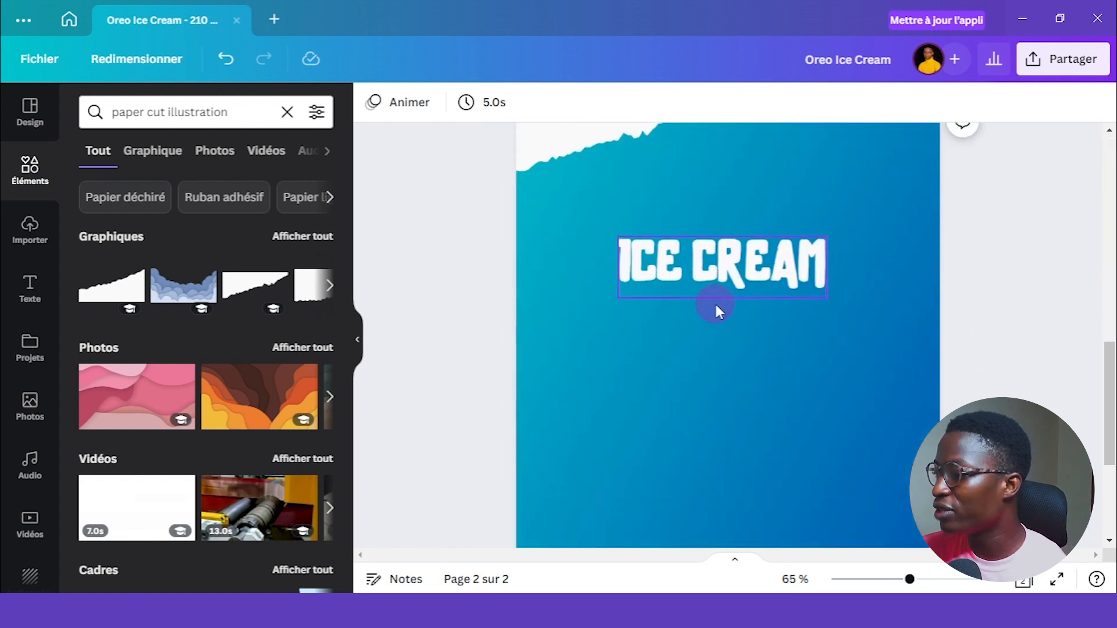
{"action": "left_click", "coordinate": [710, 245]}
{"action": "left_click", "coordinate": [695, 170]}
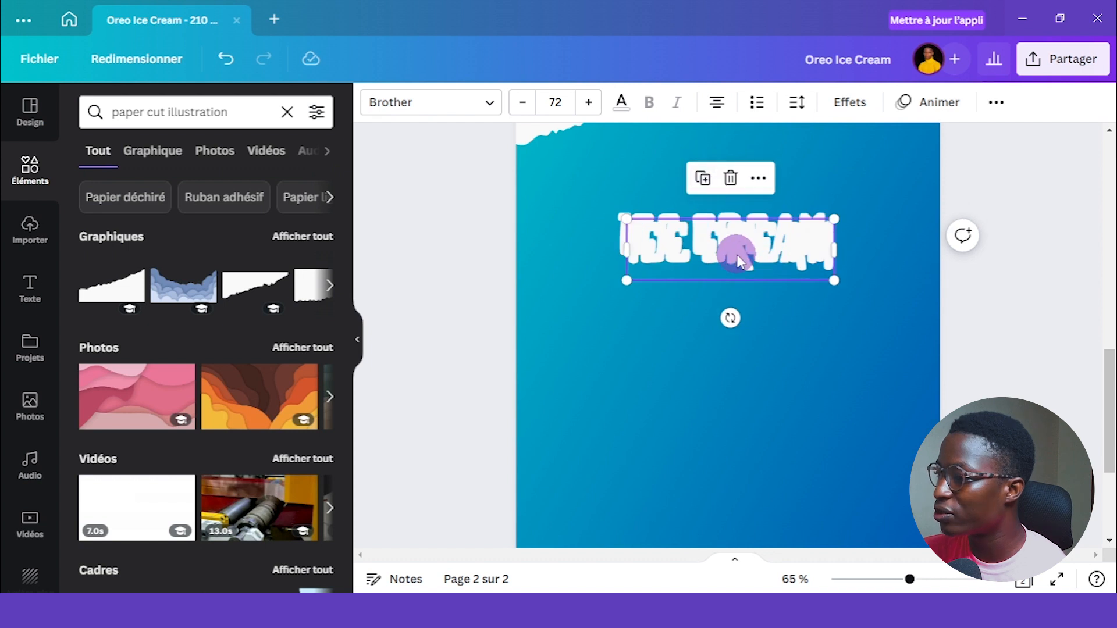
{"action": "left_click_drag", "start_coordinate": [736, 247], "coordinate": [721, 180]}
{"action": "double_click", "coordinate": [712, 168]}
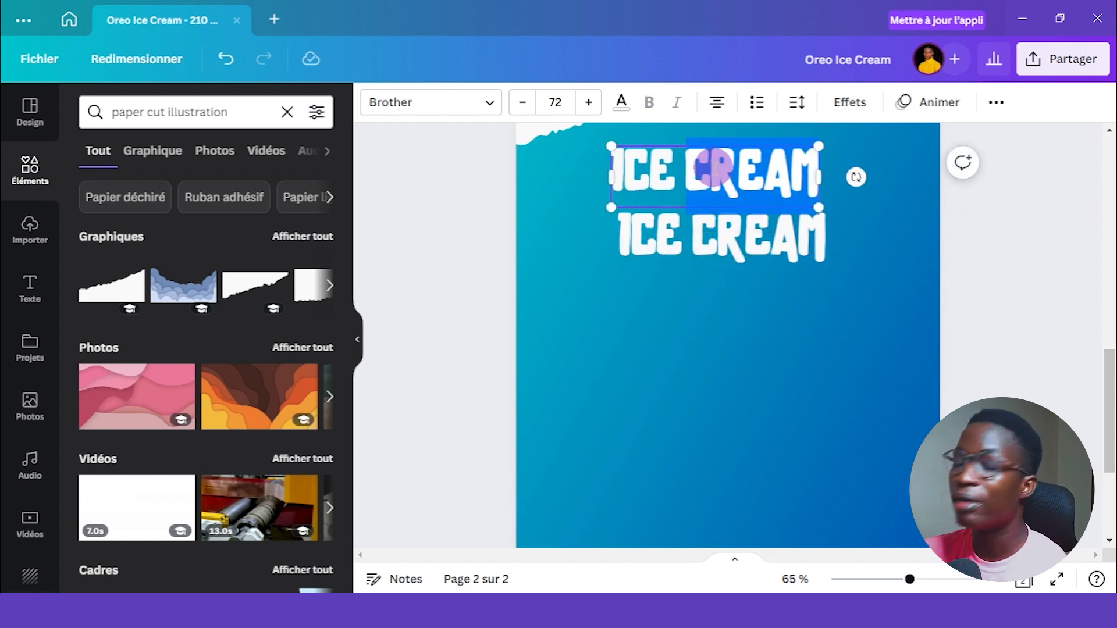
{"action": "triple_click", "coordinate": [713, 169]}
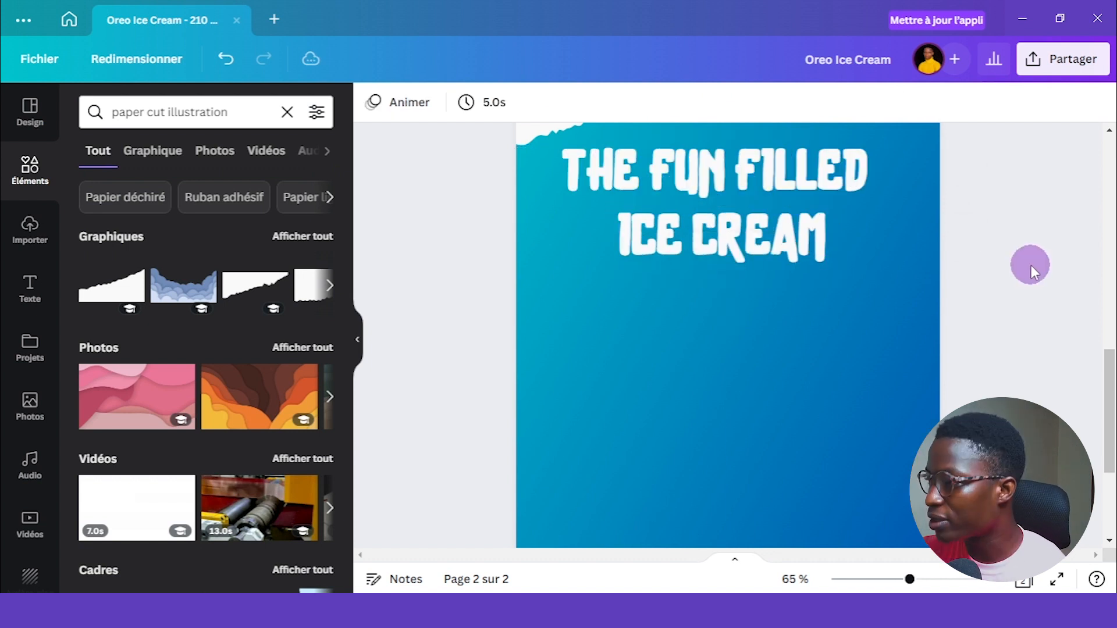
- Duplicate the "THE FUN FILLED" line and shorten the copy to "THE"
{"action": "scroll", "coordinate": [1031, 265], "scroll_direction": "up", "scroll_amount": 5}
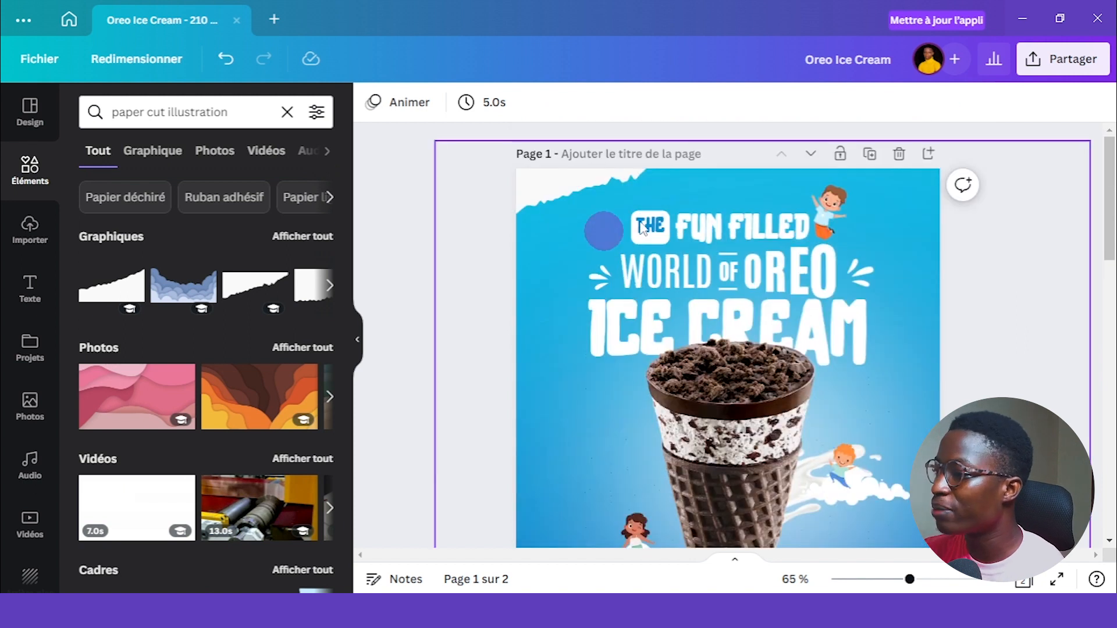
{"action": "scroll", "coordinate": [1010, 261], "scroll_direction": "down", "scroll_amount": 3}
{"action": "scroll", "coordinate": [1009, 279], "scroll_direction": "up", "scroll_amount": 3}
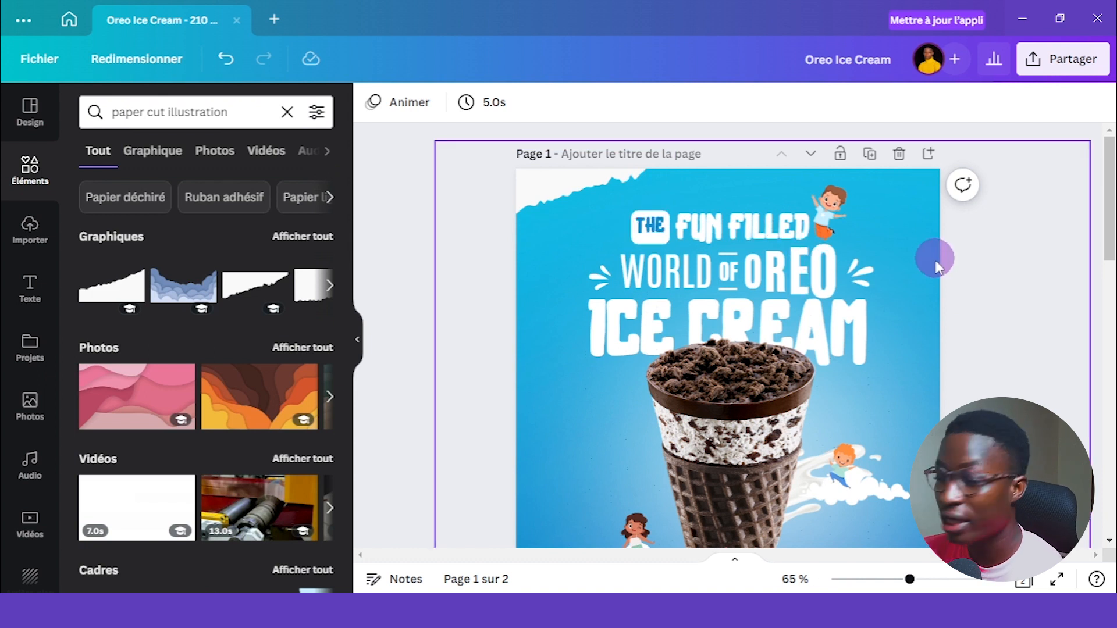
{"action": "scroll", "coordinate": [1015, 274], "scroll_direction": "down", "scroll_amount": 5}
{"action": "scroll", "coordinate": [750, 271], "scroll_direction": "up", "scroll_amount": 2}
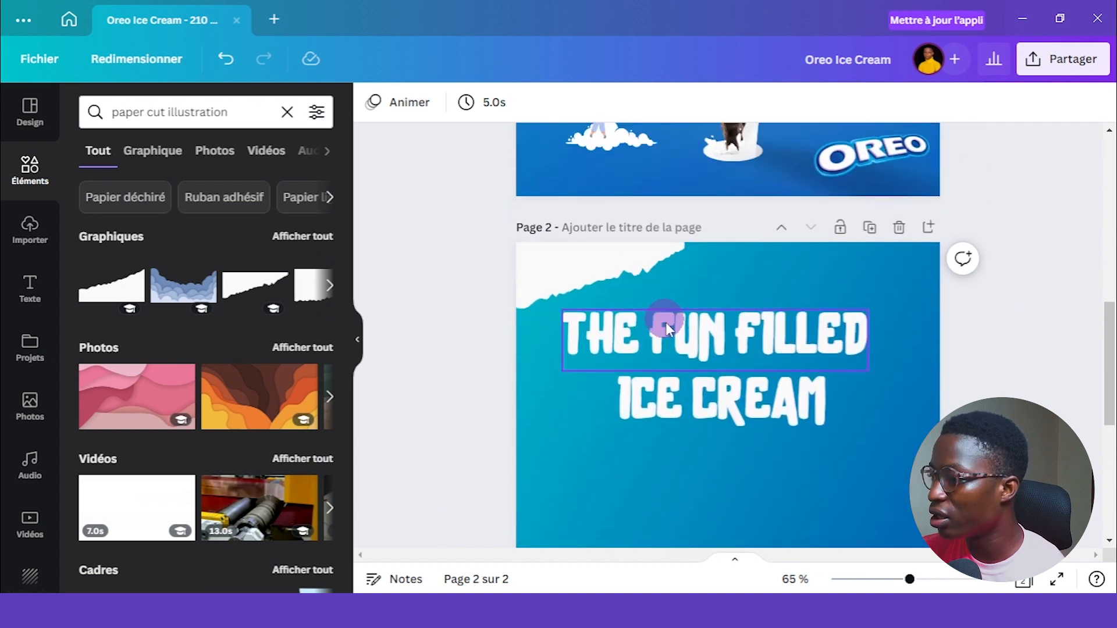
{"action": "left_click", "coordinate": [666, 323]}
{"action": "left_click", "coordinate": [688, 270]}
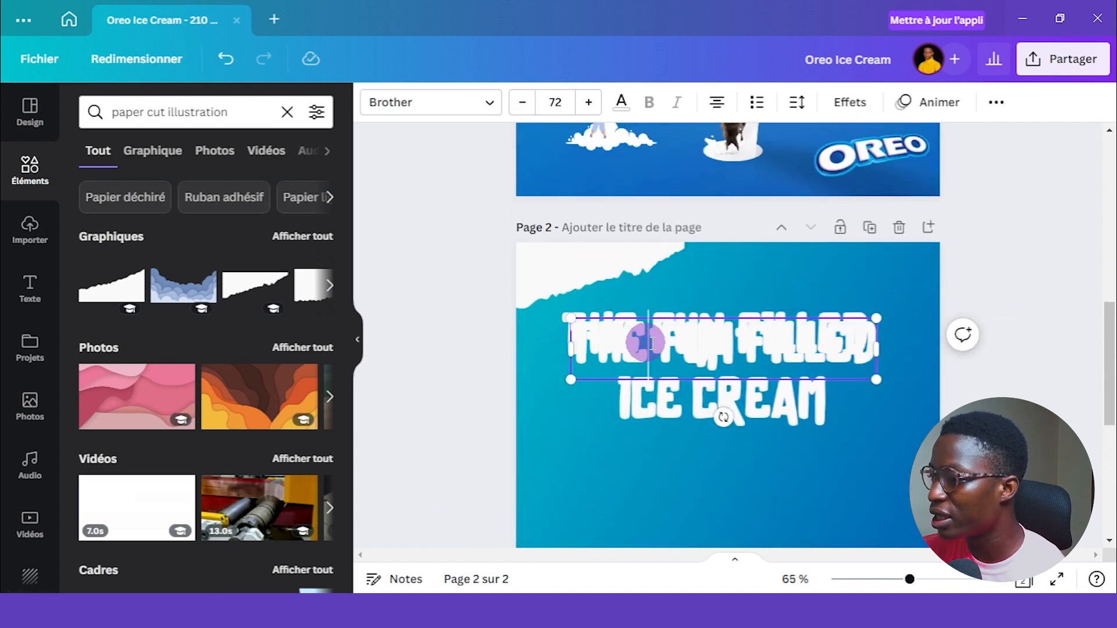
{"action": "left_click_drag", "start_coordinate": [652, 340], "coordinate": [868, 343]}
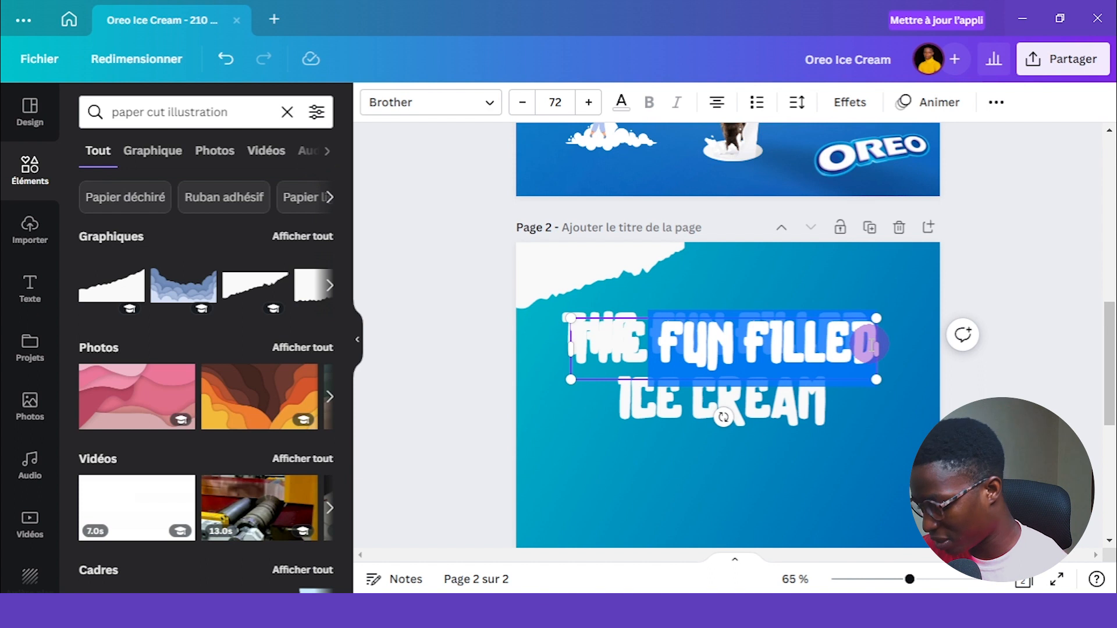
{"action": "key", "text": "BackSpace"}
{"action": "left_click", "coordinate": [913, 304]}
{"action": "mouse_move", "coordinate": [689, 445]}
{"action": "left_mouse_down"}
{"action": "mouse_move", "coordinate": [676, 451]}
{"action": "mouse_move", "coordinate": [690, 444]}
{"action": "left_mouse_up"}
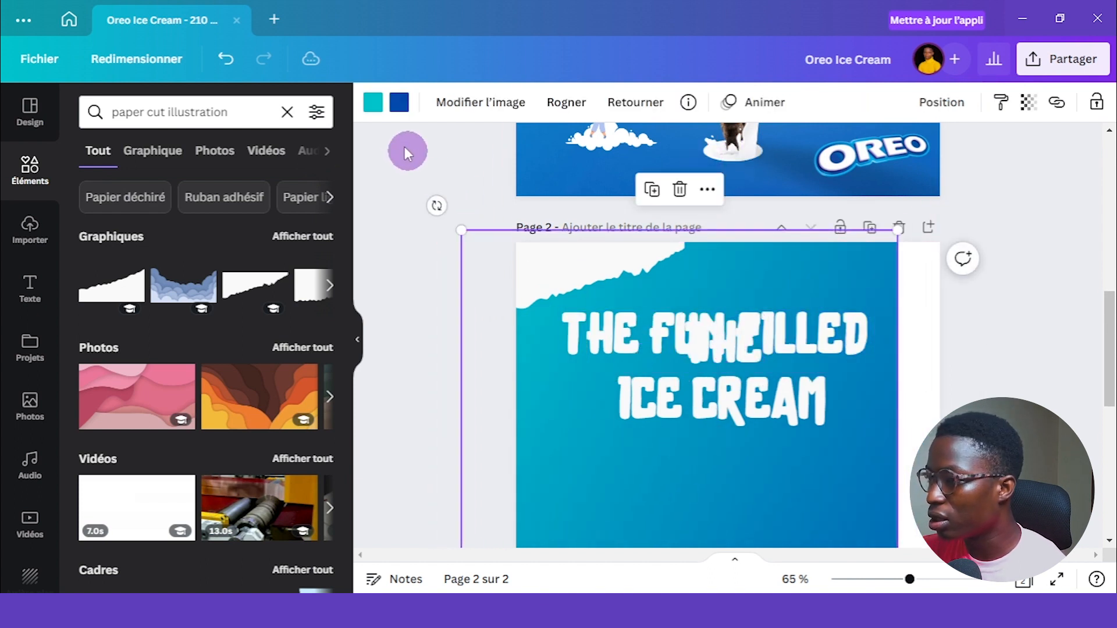
{"action": "left_click", "coordinate": [223, 62]}
{"action": "left_click", "coordinate": [1049, 248]}
- Move the separate "THE" text below "ICE CREAM" and shorten the original line to "FUN FILLED"
{"action": "left_click_drag", "start_coordinate": [781, 336], "coordinate": [599, 451]}
{"action": "left_click", "coordinate": [672, 326]}
{"action": "left_click", "coordinate": [669, 326]}
{"action": "left_click_drag", "start_coordinate": [652, 327], "coordinate": [581, 348]}
{"action": "key", "text": "BackSpace"}
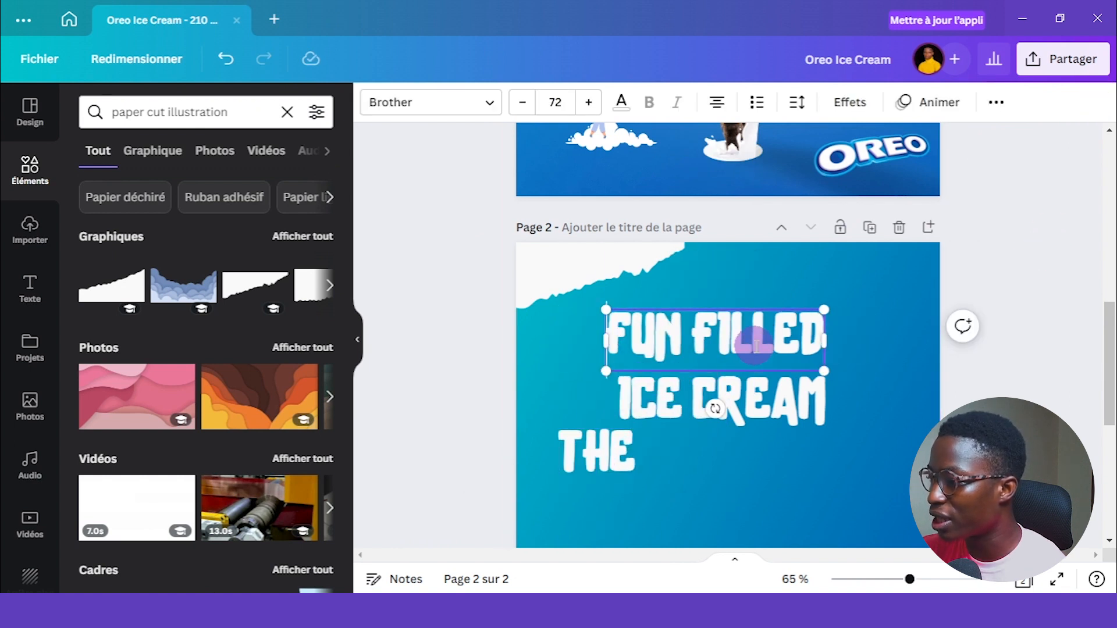
- Shrink "FUN FILLED" and set "THE" beside it at size 44,4, forming one line above "ICE CREAM"
{"action": "left_click", "coordinate": [522, 334]}
{"action": "left_click", "coordinate": [617, 333]}
{"action": "left_click_drag", "start_coordinate": [605, 312], "coordinate": [667, 328]}
{"action": "left_click_drag", "start_coordinate": [732, 342], "coordinate": [739, 333]}
{"action": "left_click", "coordinate": [958, 323]}
{"action": "left_click_drag", "start_coordinate": [615, 346], "coordinate": [637, 337]}
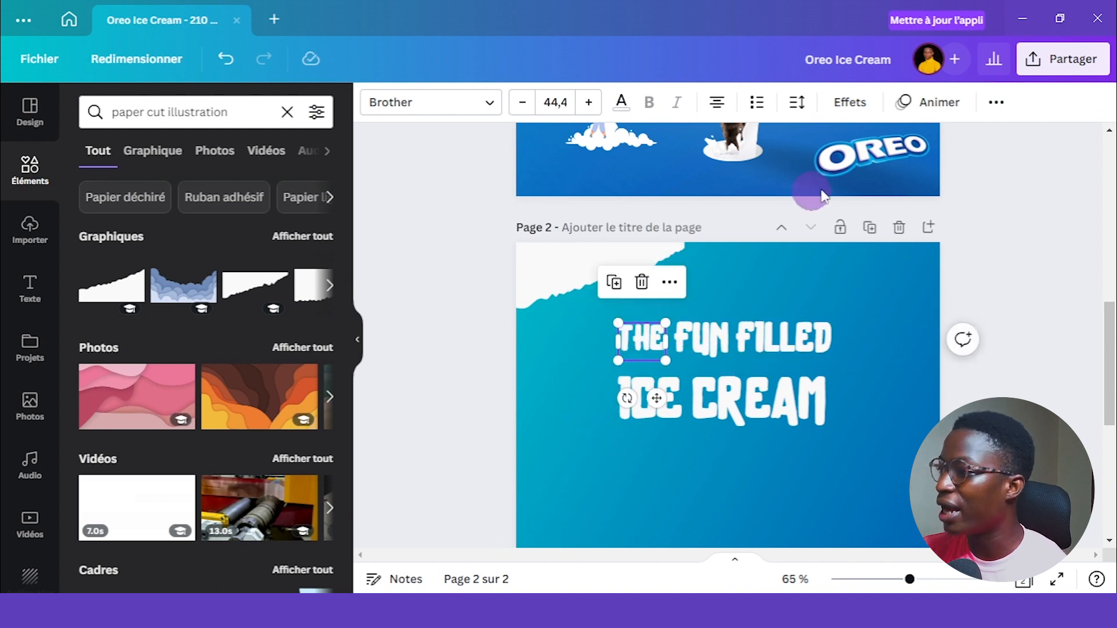
- Give "THE" a white Background effect (Arrière-plan) and colour its letters with the medium blue from the photo colours
{"action": "left_click", "coordinate": [849, 104]}
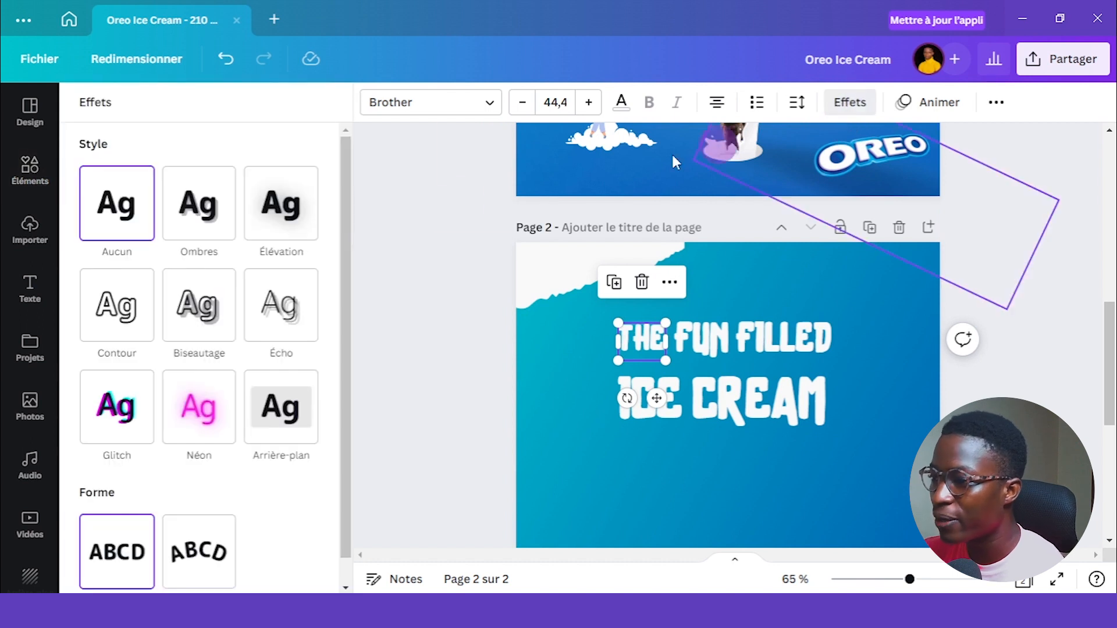
{"action": "left_click", "coordinate": [297, 410]}
{"action": "scroll", "coordinate": [294, 402], "scroll_direction": "down", "scroll_amount": 4}
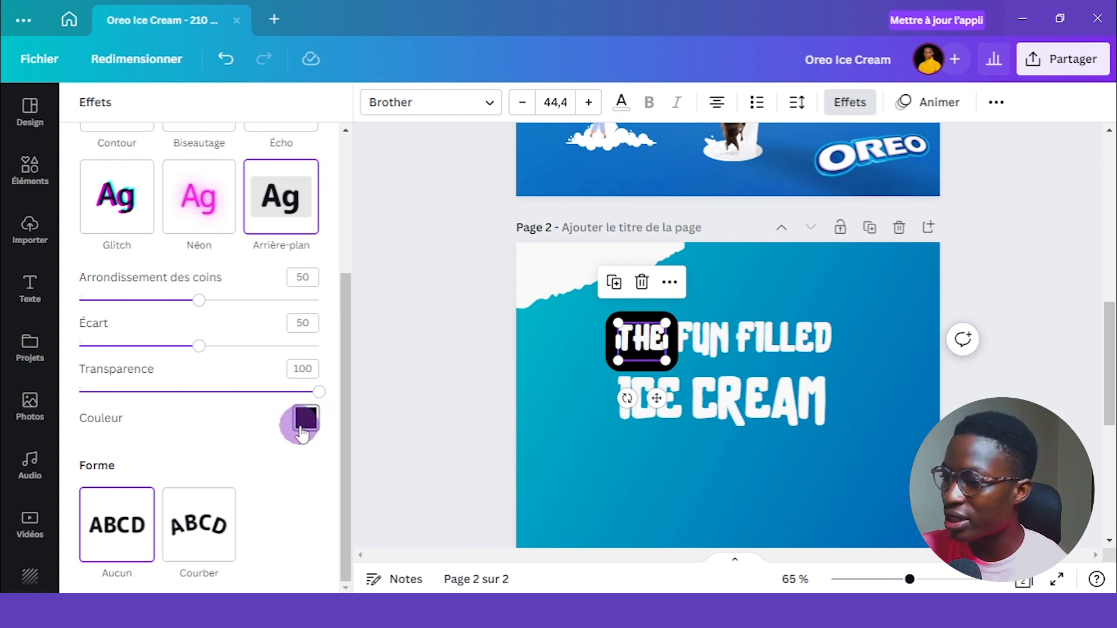
{"action": "left_click", "coordinate": [304, 419]}
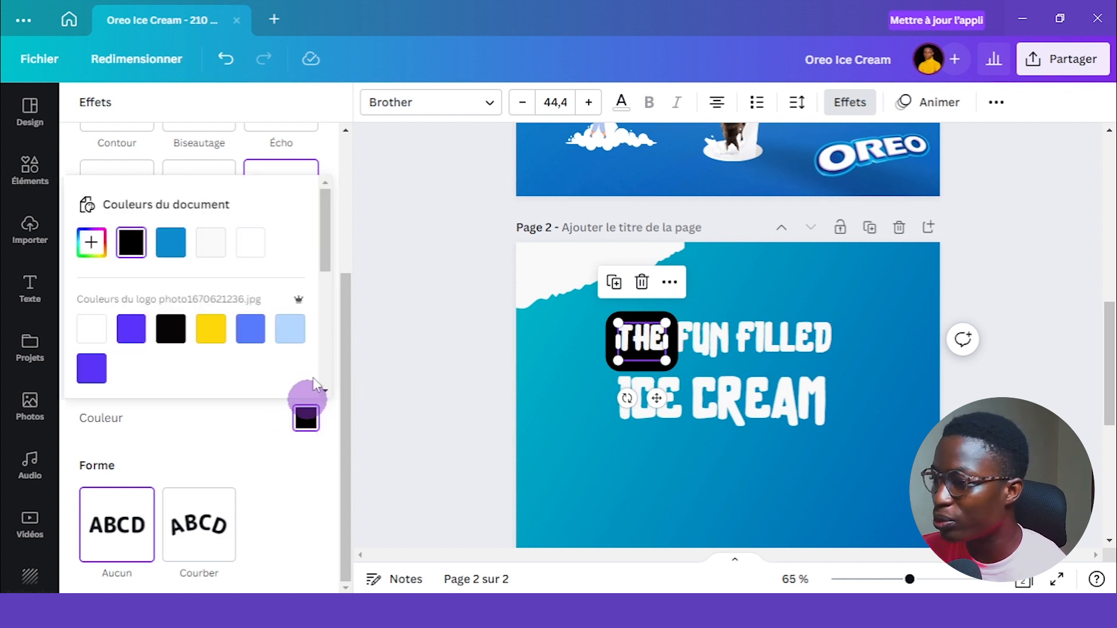
{"action": "left_click", "coordinate": [91, 345]}
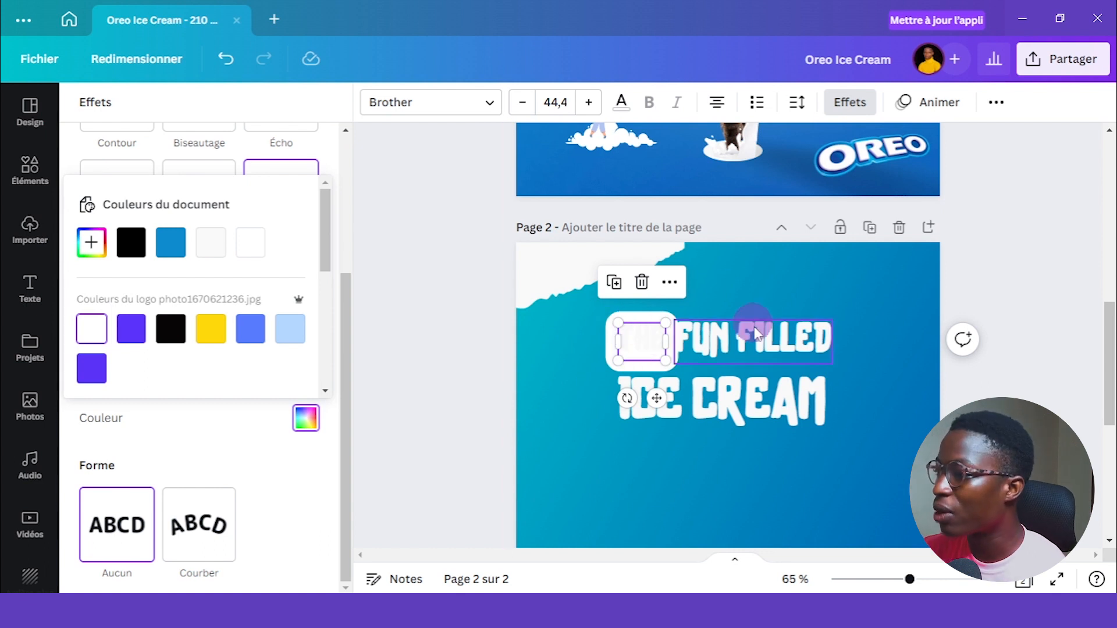
{"action": "left_click", "coordinate": [622, 103]}
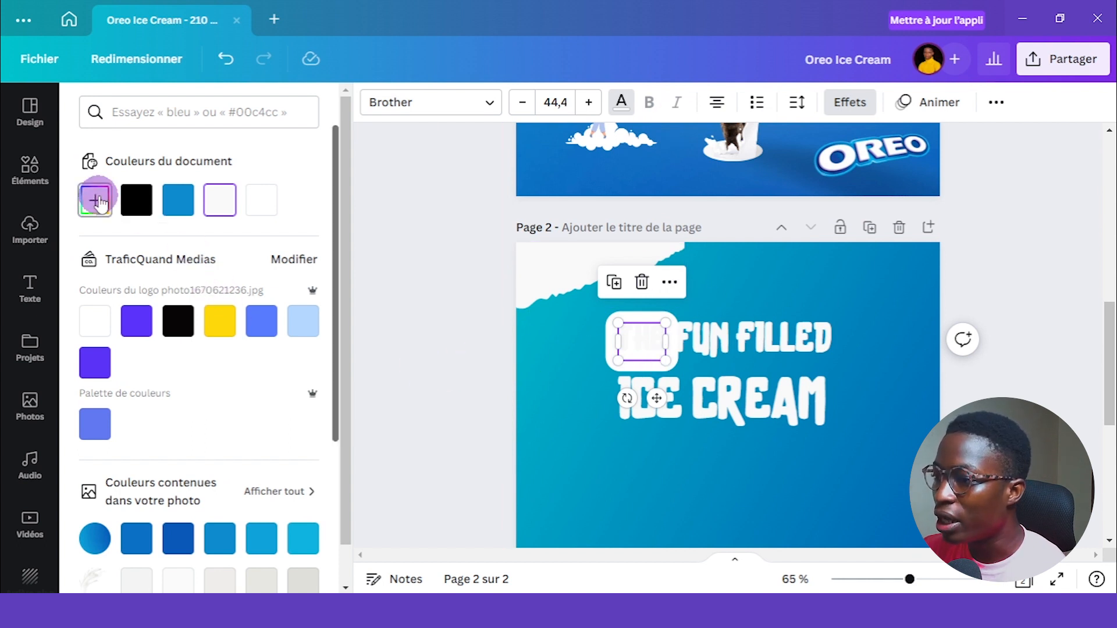
{"action": "left_click", "coordinate": [220, 536]}
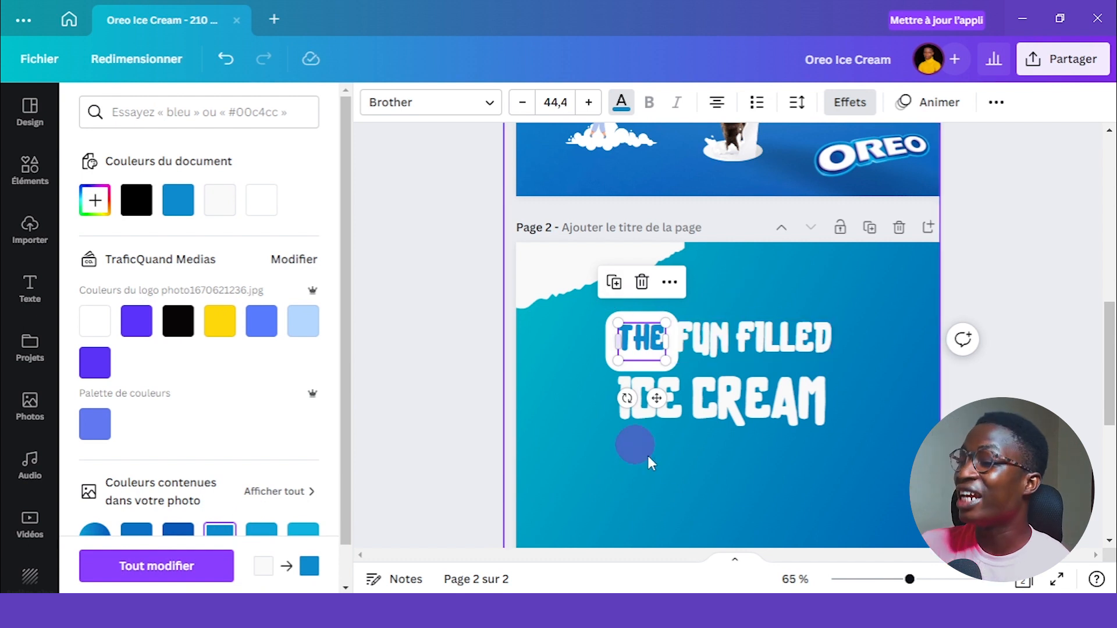
- Compare page 2's "THE" label with the one on the reference poster
{"action": "left_click_drag", "start_coordinate": [1109, 363], "coordinate": [1063, 198]}
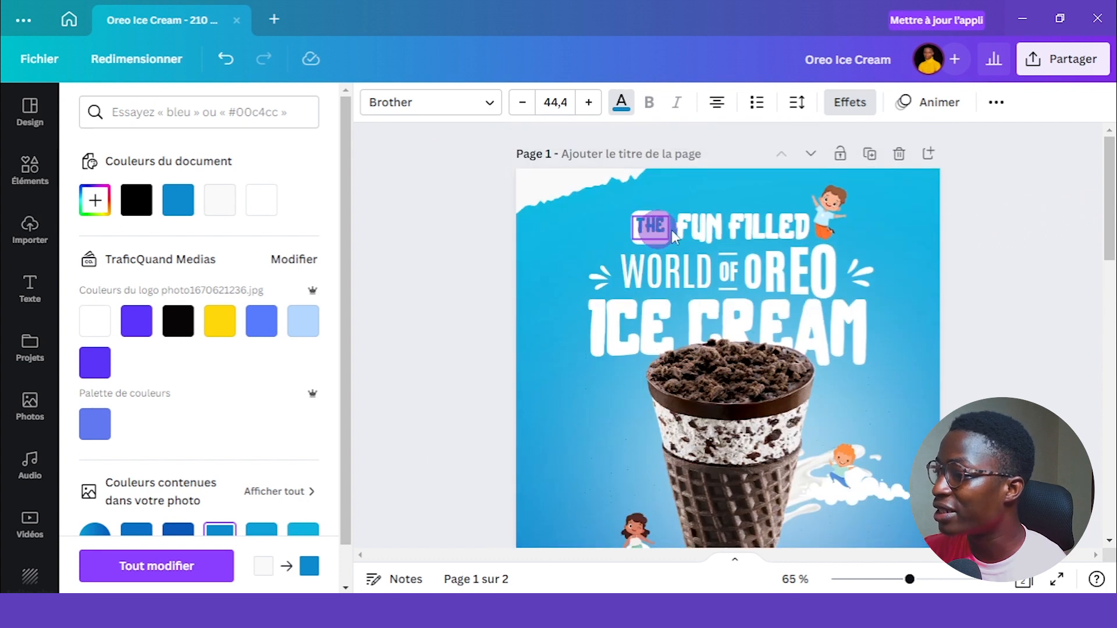
{"action": "scroll", "coordinate": [1032, 292], "scroll_direction": "down", "scroll_amount": 8}
{"action": "left_click", "coordinate": [669, 171]}
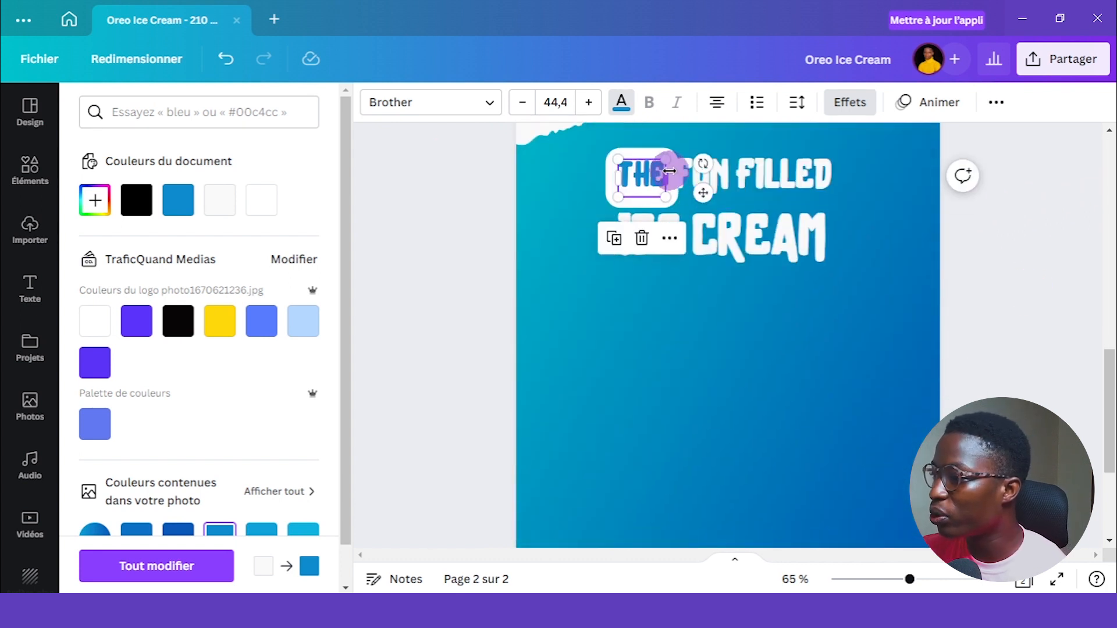
- Shrink the "THE" label to size 31,8 beside "FUN FILLED" and enlarge "ICE CREAM" to size 99,2
{"action": "left_click_drag", "start_coordinate": [671, 157], "coordinate": [658, 167]}
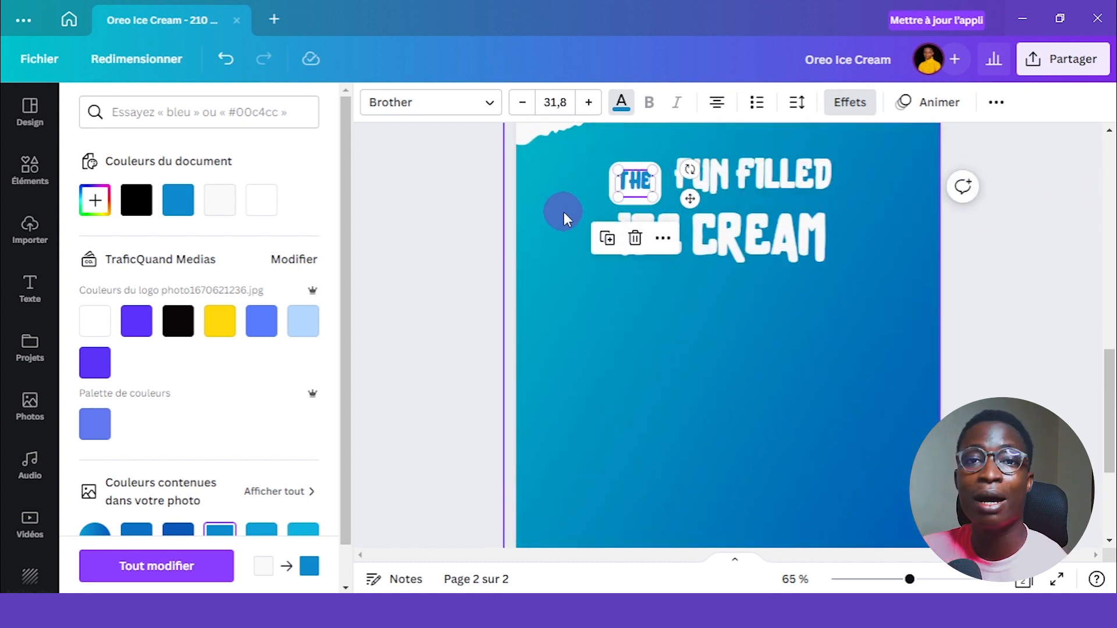
{"action": "left_click", "coordinate": [564, 217]}
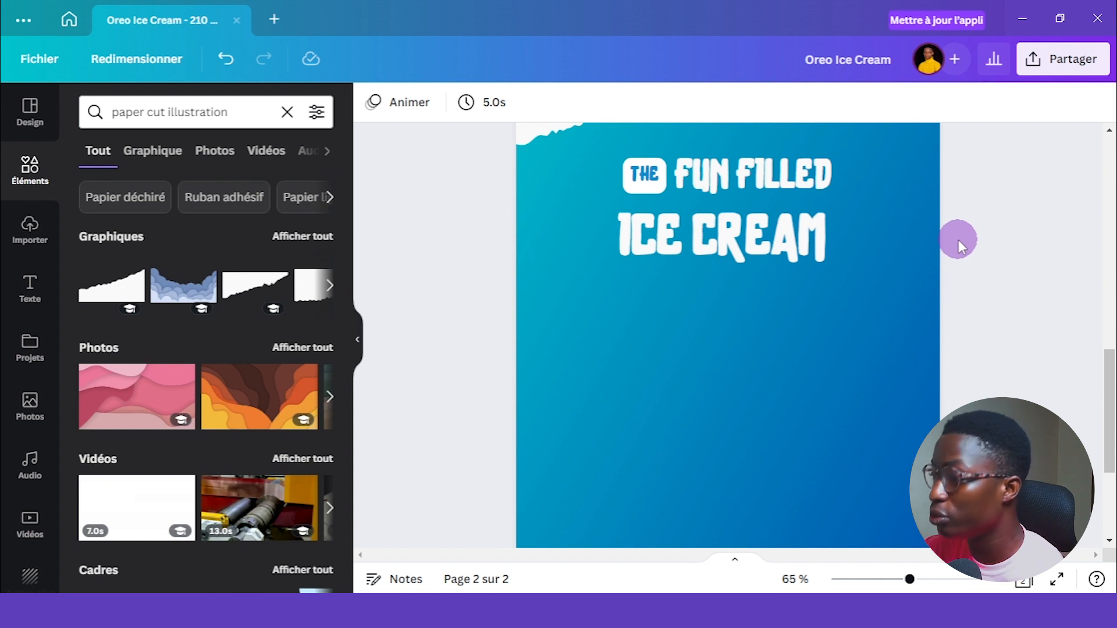
{"action": "left_click", "coordinate": [636, 236]}
{"action": "left_click_drag", "start_coordinate": [610, 274], "coordinate": [602, 300]}
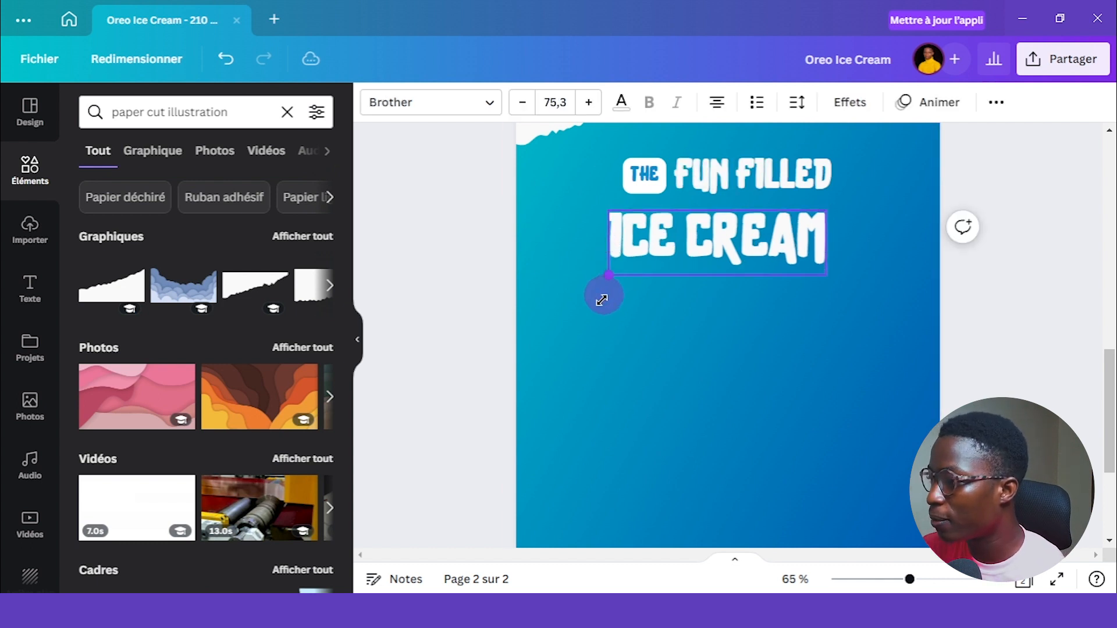
{"action": "left_click_drag", "start_coordinate": [602, 300], "coordinate": [575, 314]}
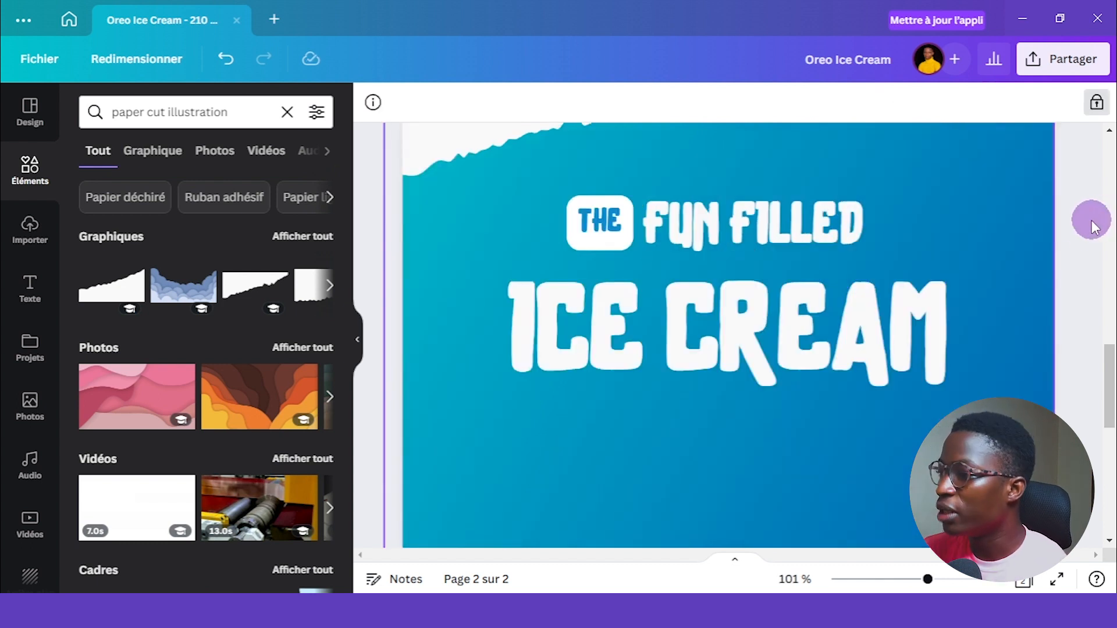
- Group "THE" with "FUN FILLED" and move the group slightly higher above "ICE CREAM"
{"action": "left_click_drag", "start_coordinate": [1025, 215], "coordinate": [572, 225]}
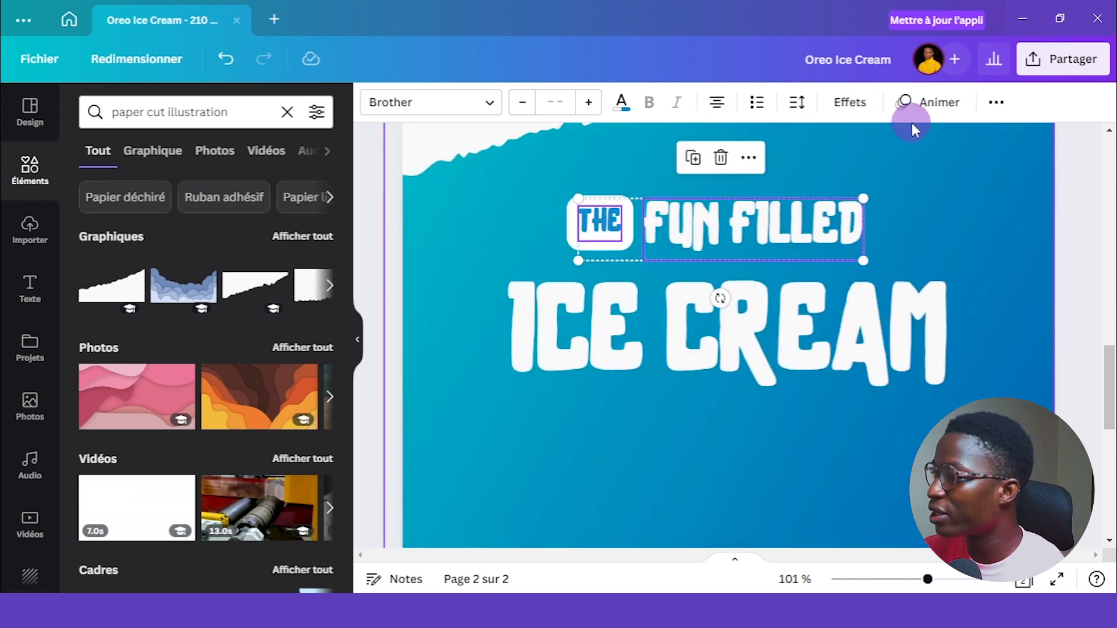
{"action": "left_click", "coordinate": [996, 102]}
{"action": "left_click", "coordinate": [792, 142]}
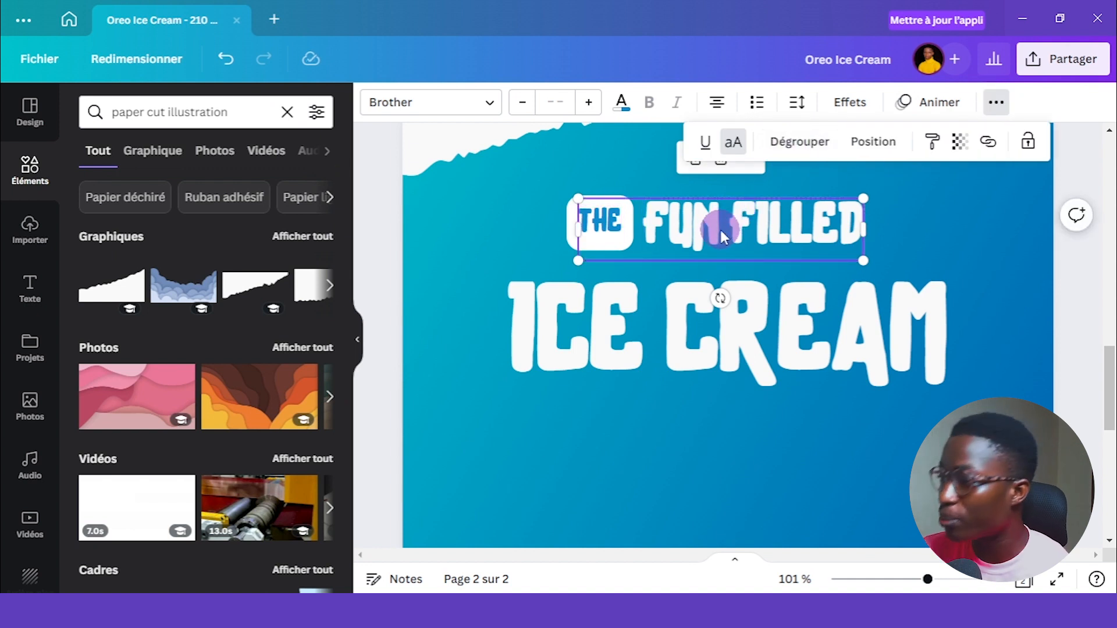
{"action": "left_click_drag", "start_coordinate": [720, 231], "coordinate": [718, 217]}
{"action": "left_click", "coordinate": [917, 185]}
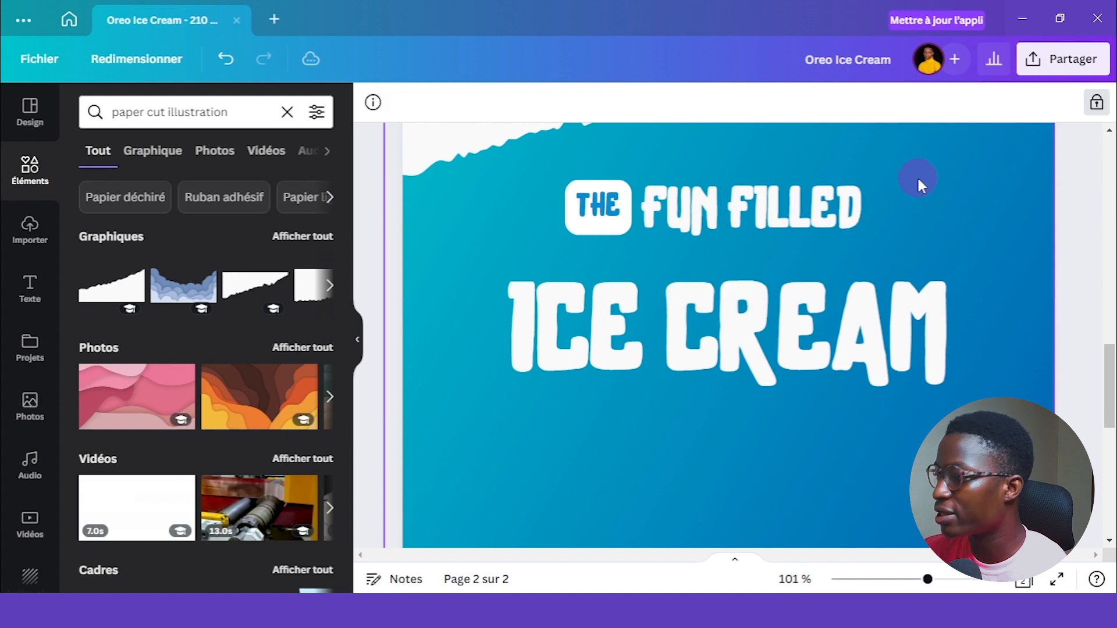
- Check the headline layout on page 1, then duplicate page 2's "ICE CREAM" and place the copy just below it
{"action": "scroll", "coordinate": [1019, 262], "scroll_direction": "down", "scroll_amount": 3}
{"action": "scroll", "coordinate": [1013, 349], "scroll_direction": "up", "scroll_amount": 10}
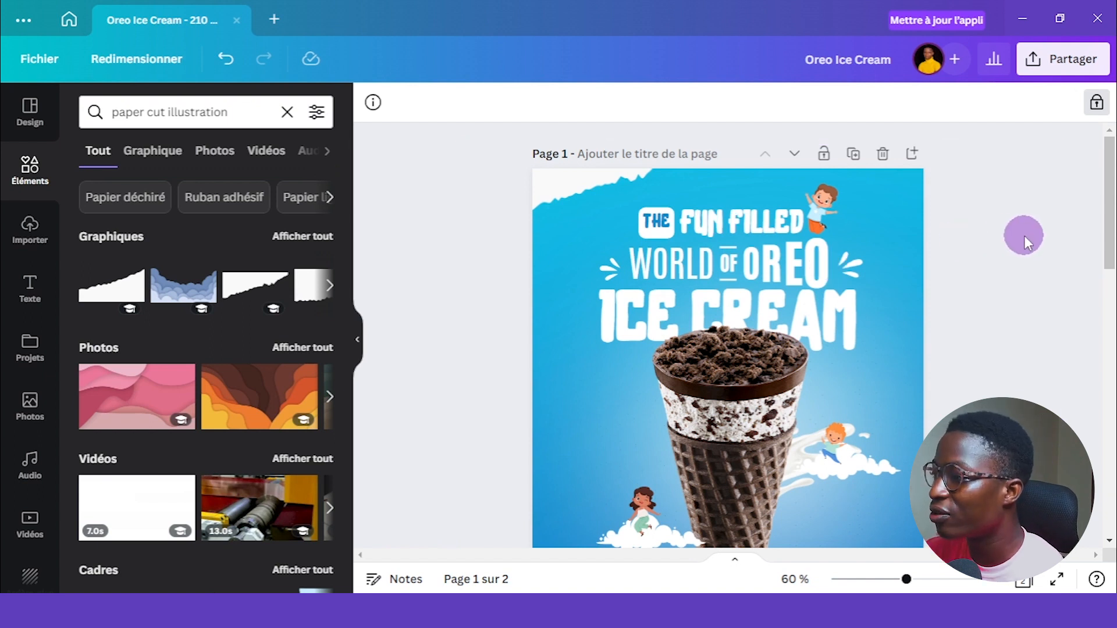
{"action": "scroll", "coordinate": [1024, 236], "scroll_direction": "down", "scroll_amount": 5}
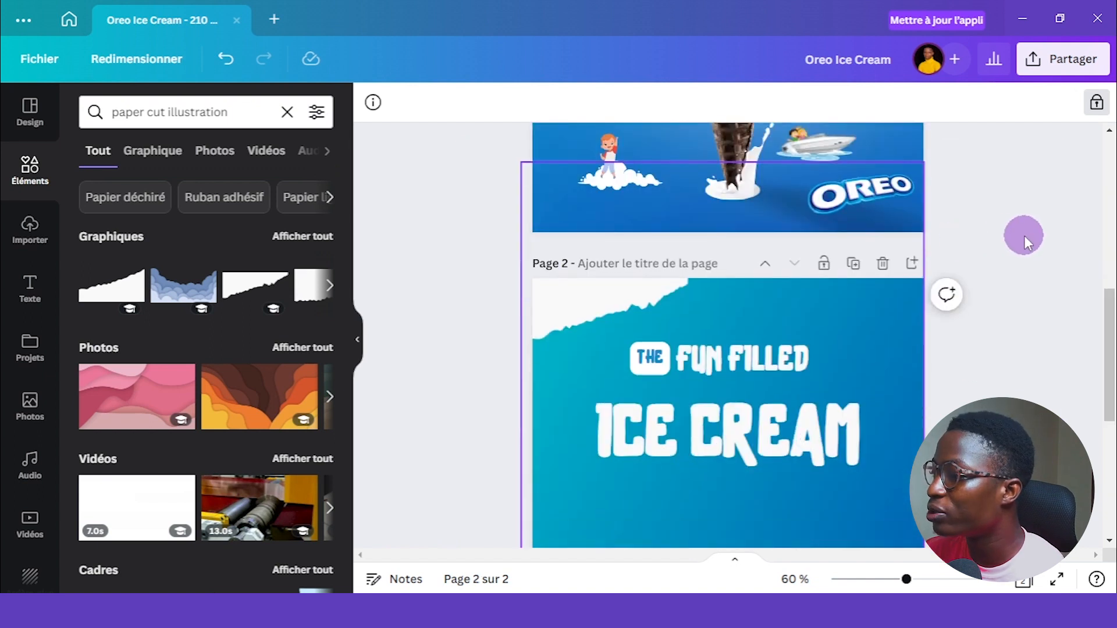
{"action": "left_click", "coordinate": [701, 436]}
{"action": "left_click", "coordinate": [708, 368]}
{"action": "left_click_drag", "start_coordinate": [718, 443], "coordinate": [713, 482]}
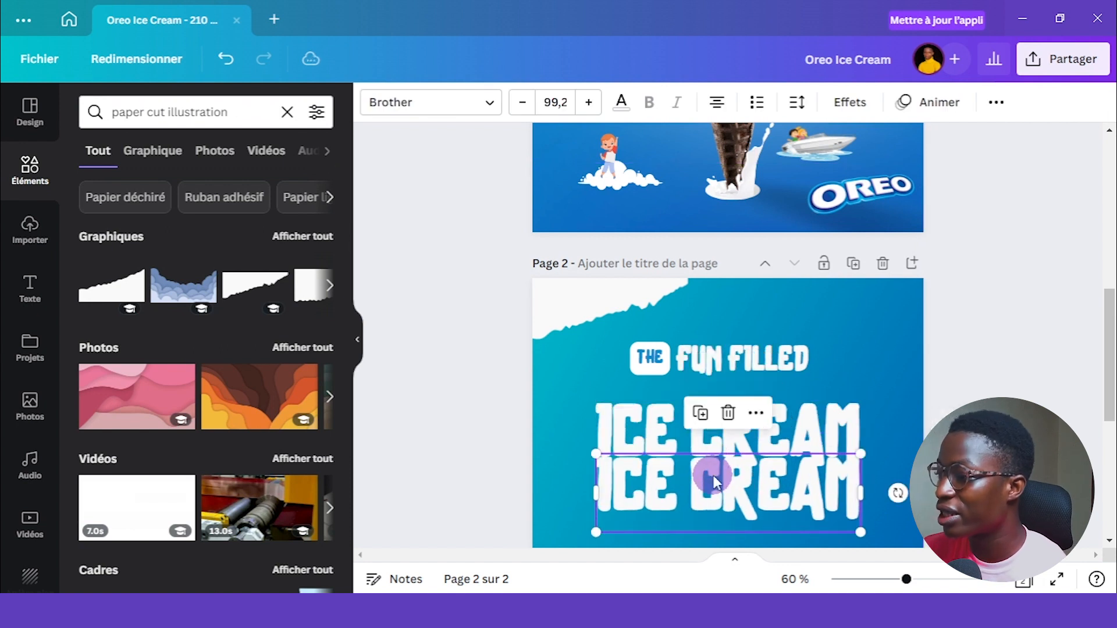
- Set the lower "ICE CREAM" copy in Antonio Light and replace its text with a smaller "WORLD"
{"action": "scroll", "coordinate": [967, 312], "scroll_direction": "down", "scroll_amount": 3}
{"action": "left_click", "coordinate": [446, 111]}
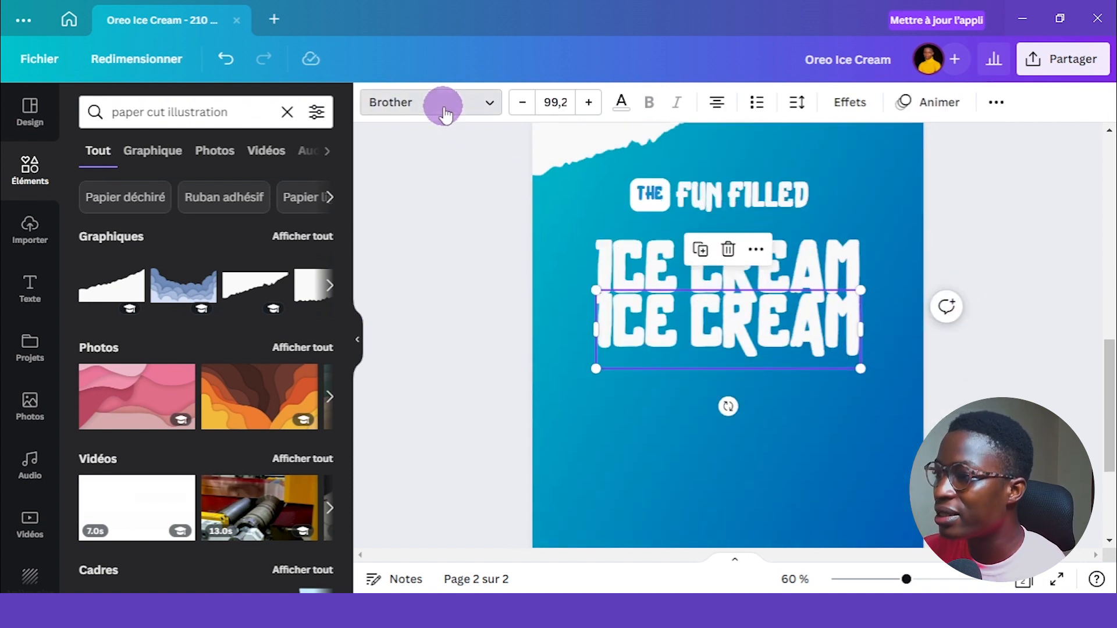
{"action": "left_click", "coordinate": [133, 110]}
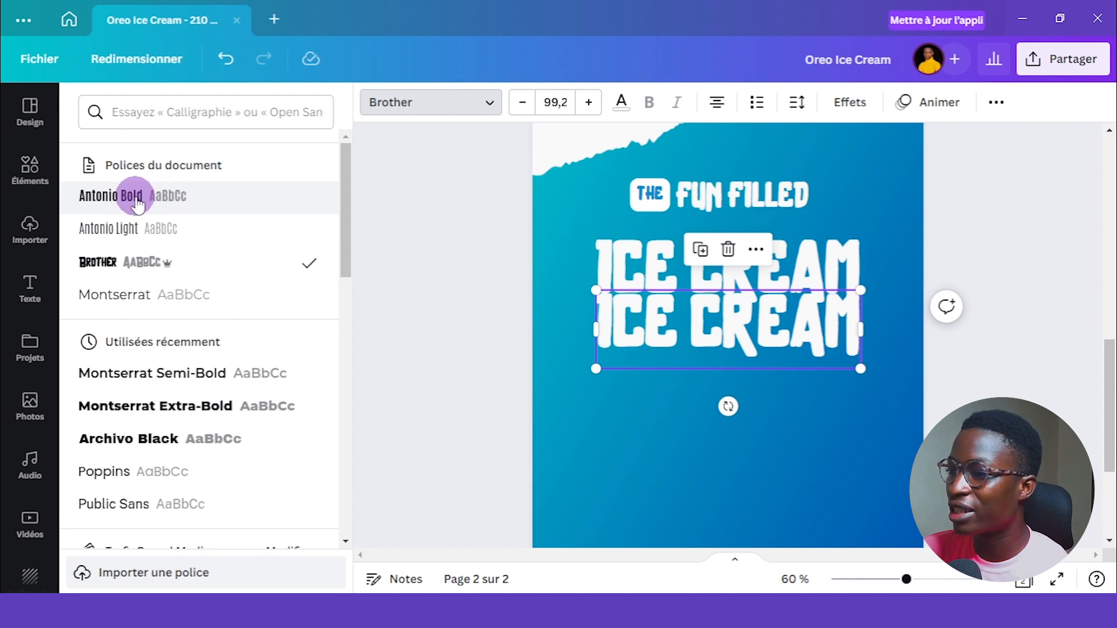
{"action": "left_click", "coordinate": [124, 229]}
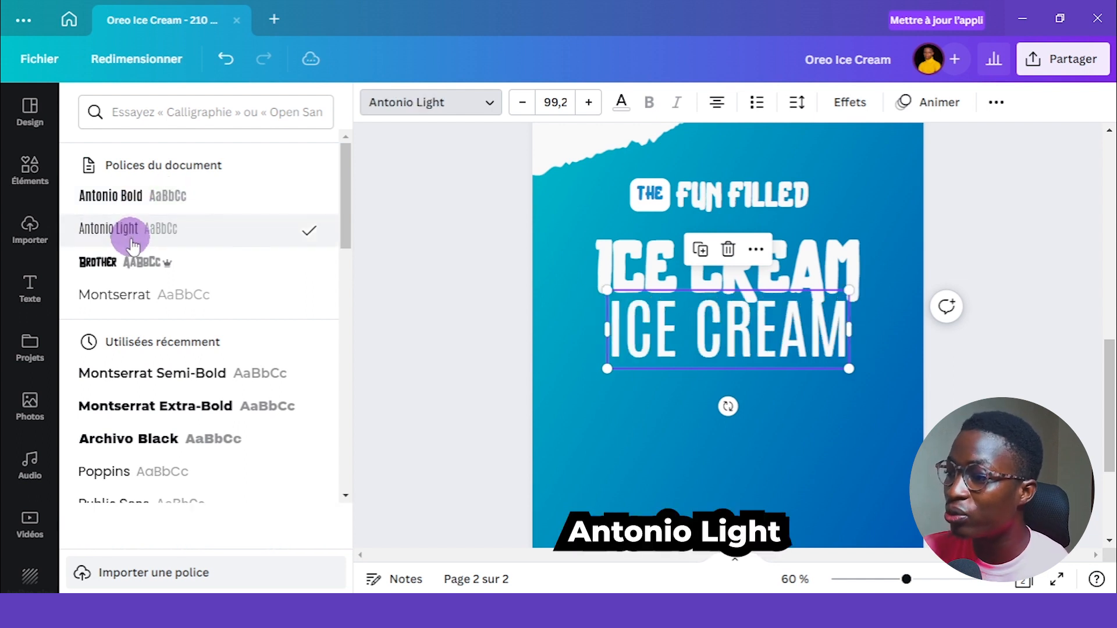
{"action": "double_click", "coordinate": [766, 333]}
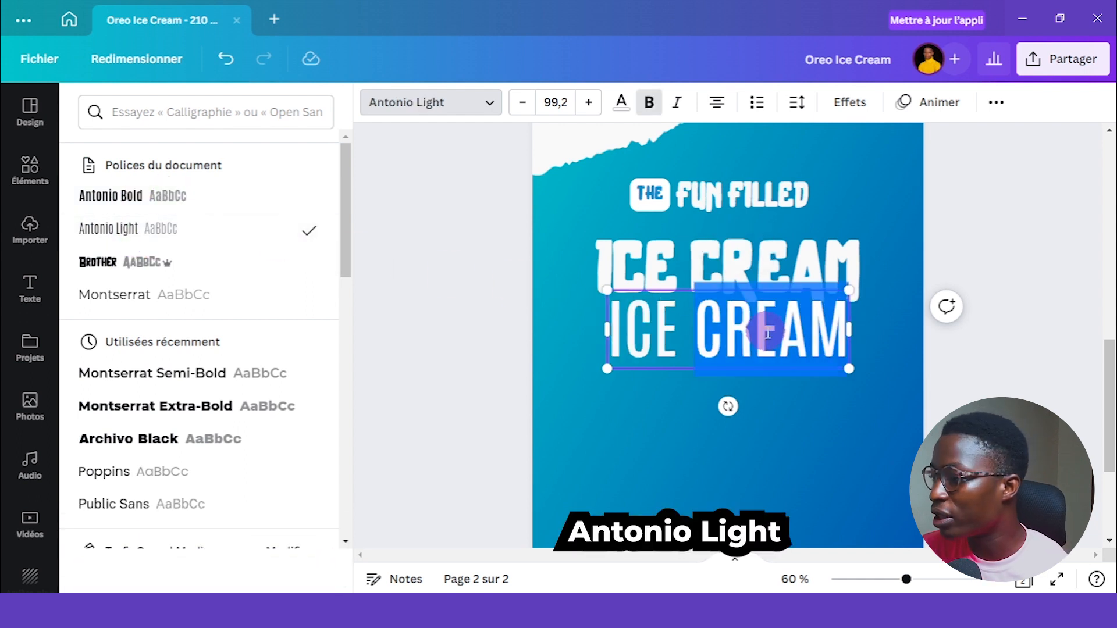
{"action": "type", "text": "WORLD"}
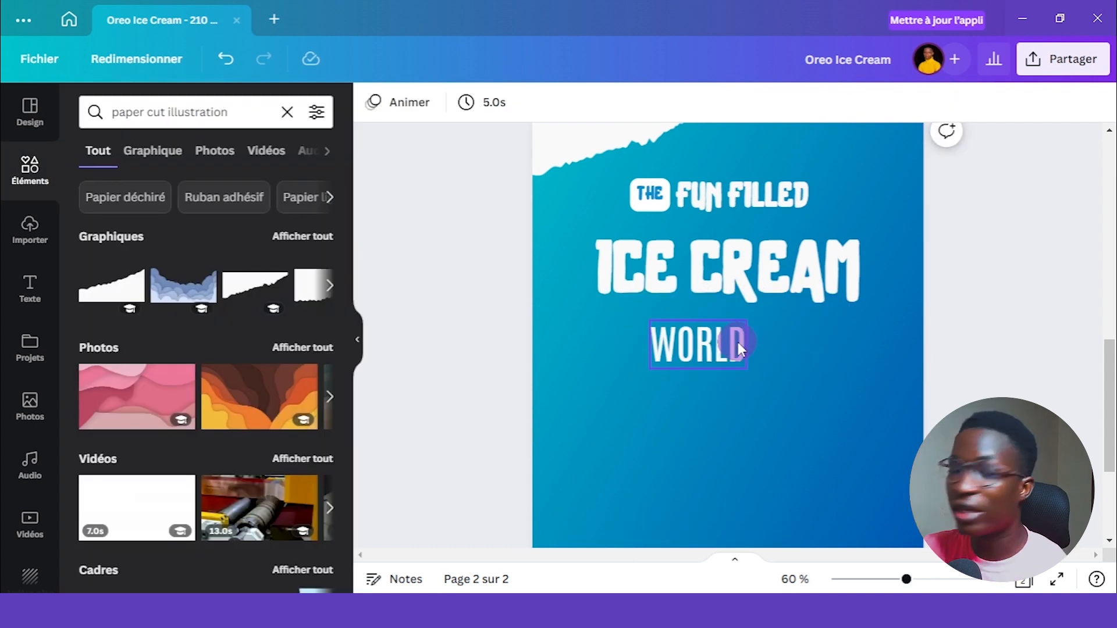
- Duplicate "WORLD" in Antonio Bold, place the copy to its right and change its text to "OF"
{"action": "left_click", "coordinate": [670, 374]}
{"action": "left_click_drag", "start_coordinate": [669, 373], "coordinate": [796, 421]}
{"action": "left_click", "coordinate": [466, 107]}
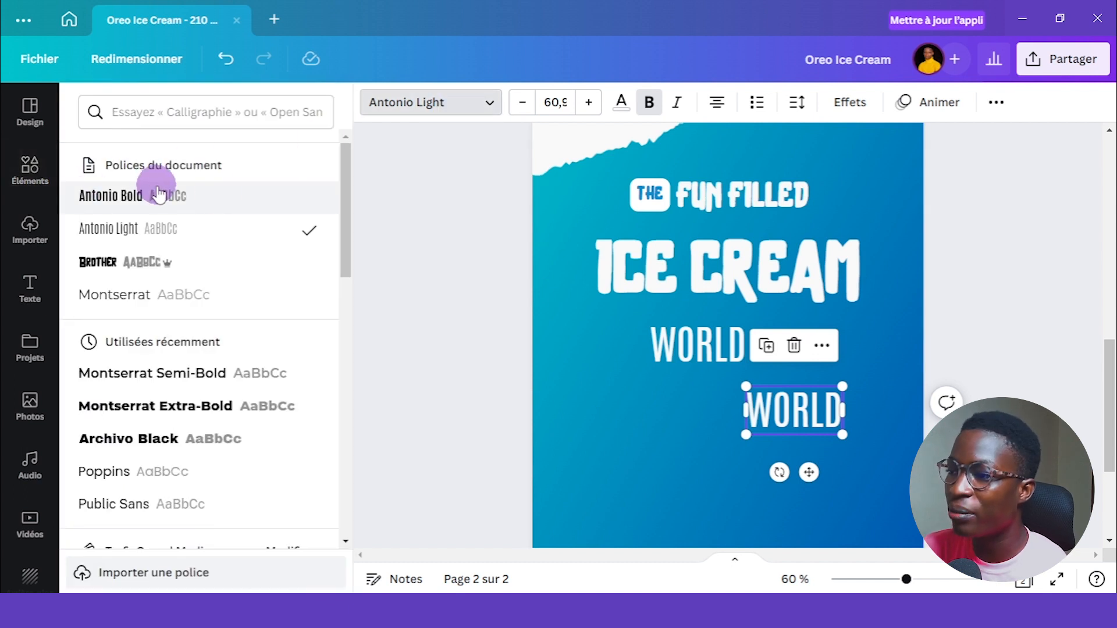
{"action": "left_click", "coordinate": [158, 195]}
{"action": "left_click_drag", "start_coordinate": [791, 414], "coordinate": [797, 349]}
{"action": "double_click", "coordinate": [797, 350]}
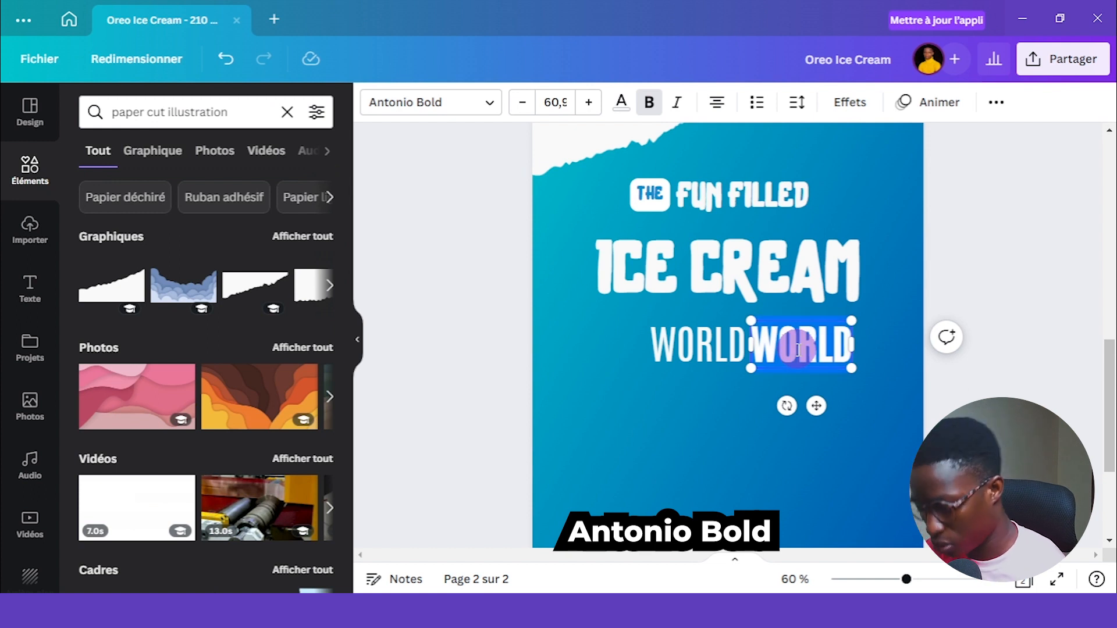
{"action": "type", "text": "OF"}
{"action": "left_click", "coordinate": [986, 233]}
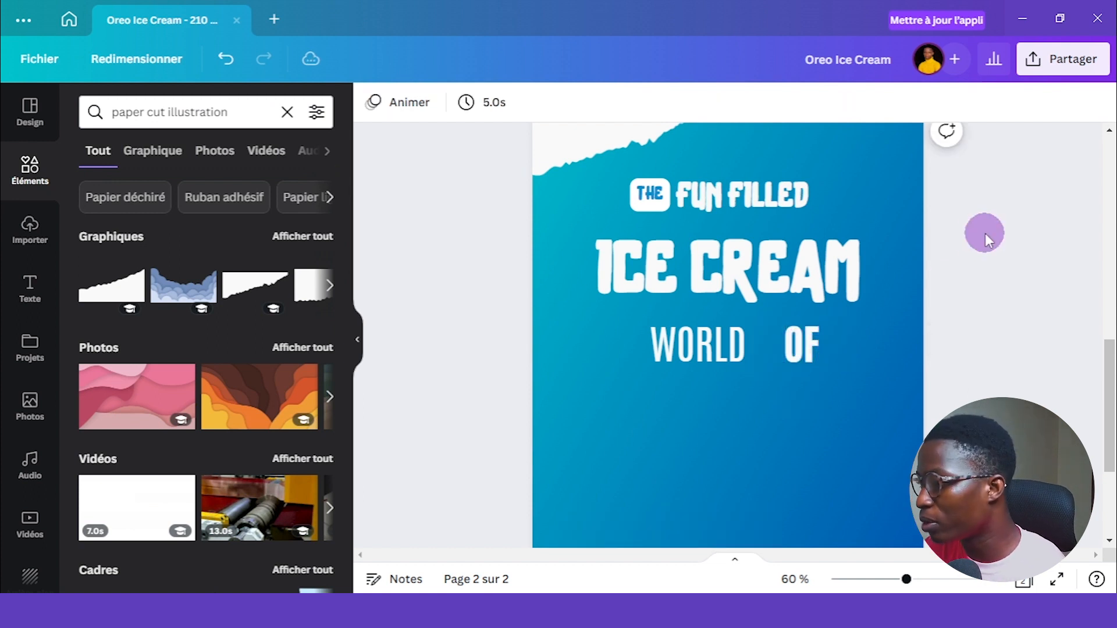
- Duplicate the word "OF" and place the copy beneath the "WORLD OF" line
{"action": "left_click", "coordinate": [803, 334]}
{"action": "left_click", "coordinate": [784, 288]}
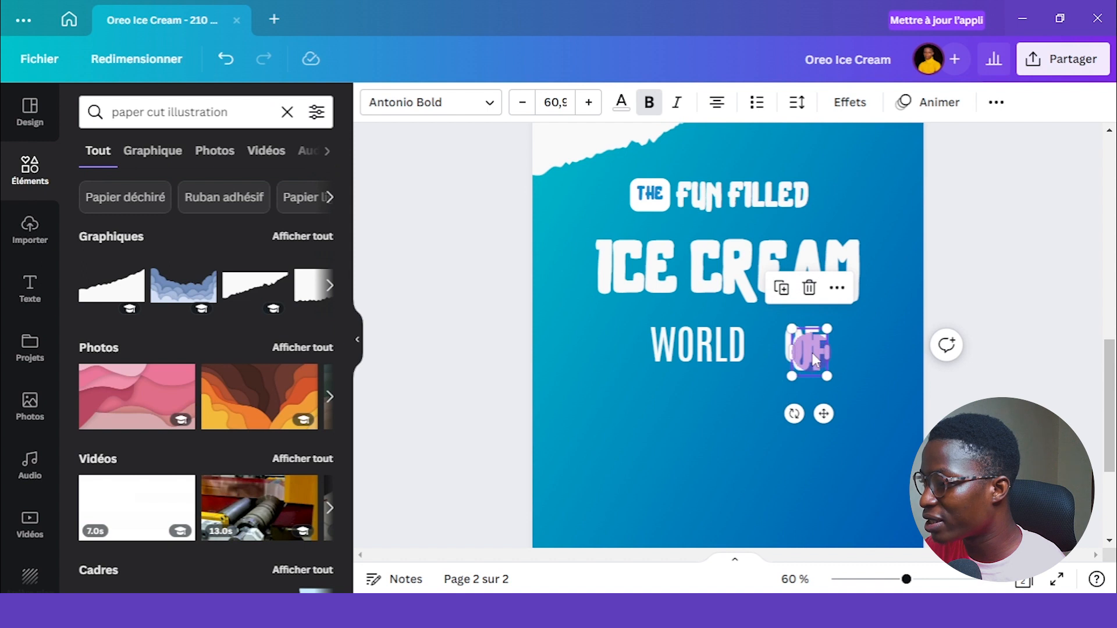
{"action": "left_click_drag", "start_coordinate": [812, 352], "coordinate": [791, 409]}
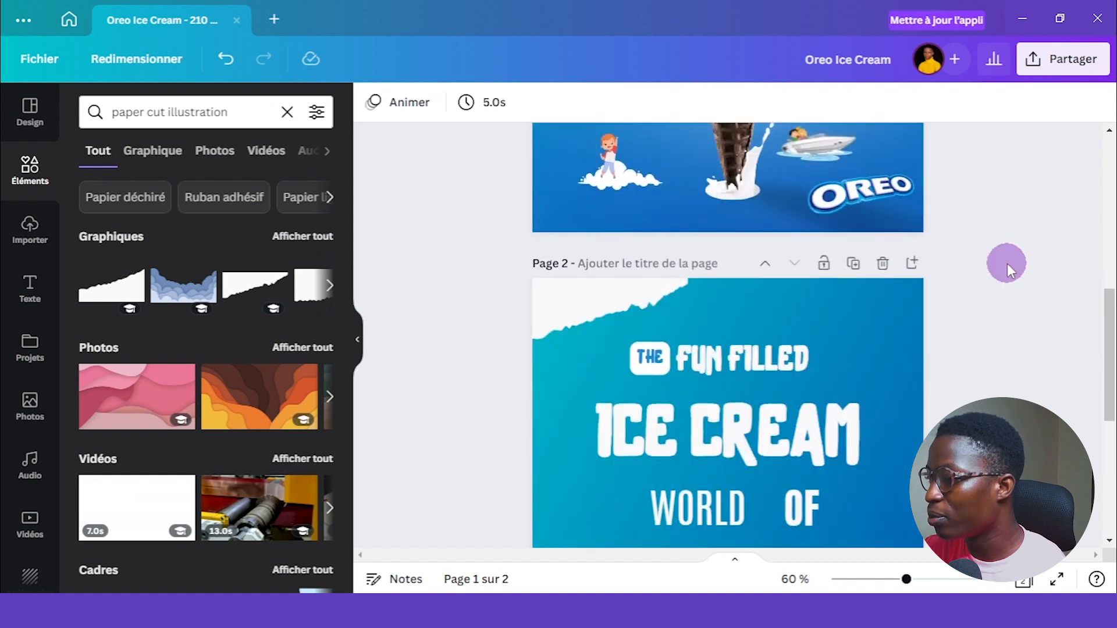
- Following the page 1 headline, shrink the upper "OF" to size 44,8 and place it right beside "WORLD"
{"action": "scroll", "coordinate": [1007, 263], "scroll_direction": "down", "scroll_amount": 3}
{"action": "scroll", "coordinate": [1072, 298], "scroll_direction": "up", "scroll_amount": 5}
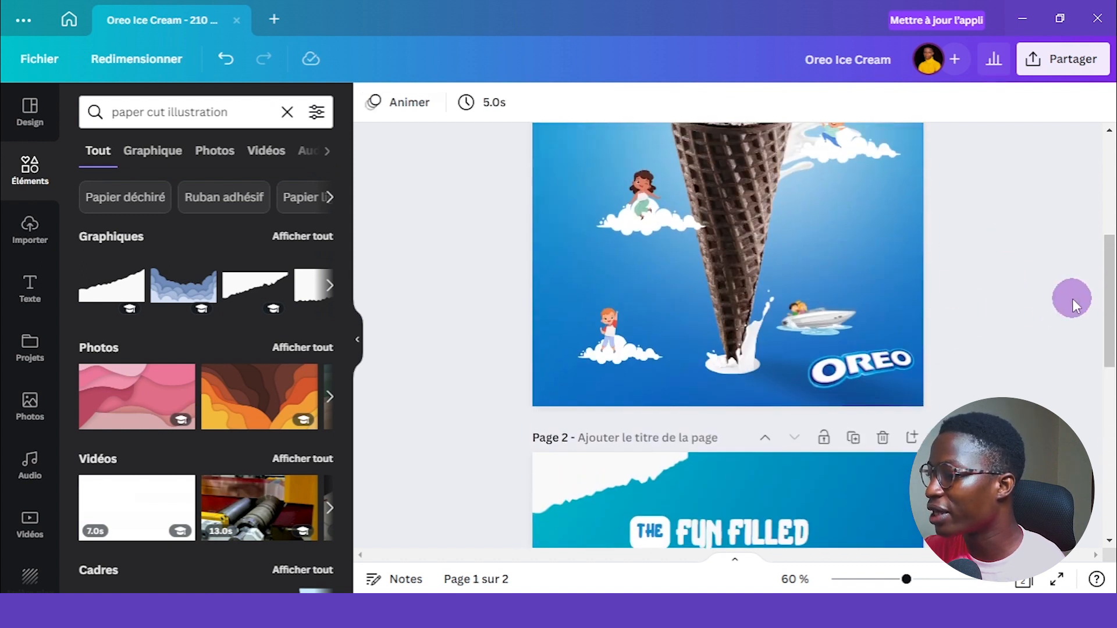
{"action": "scroll", "coordinate": [1073, 298], "scroll_direction": "down", "scroll_amount": 5}
{"action": "scroll", "coordinate": [962, 271], "scroll_direction": "up", "scroll_amount": 5}
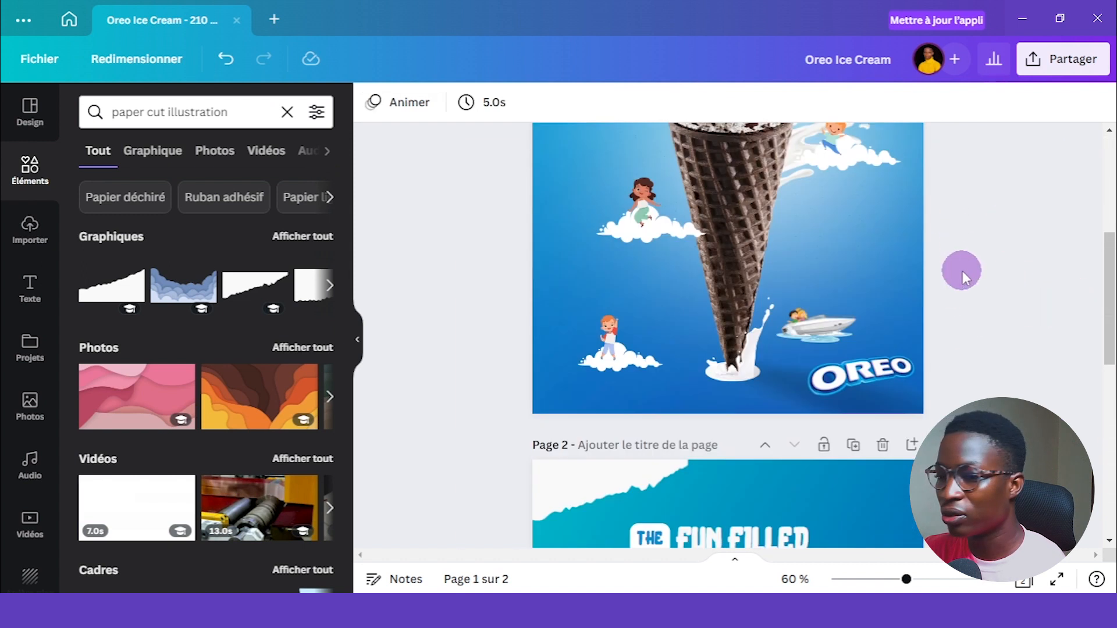
{"action": "scroll", "coordinate": [962, 271], "scroll_direction": "down", "scroll_amount": 5}
{"action": "mouse_move", "coordinate": [780, 279]}
{"action": "left_mouse_down"}
{"action": "mouse_move", "coordinate": [760, 280]}
{"action": "mouse_move", "coordinate": [772, 276]}
{"action": "left_mouse_up"}
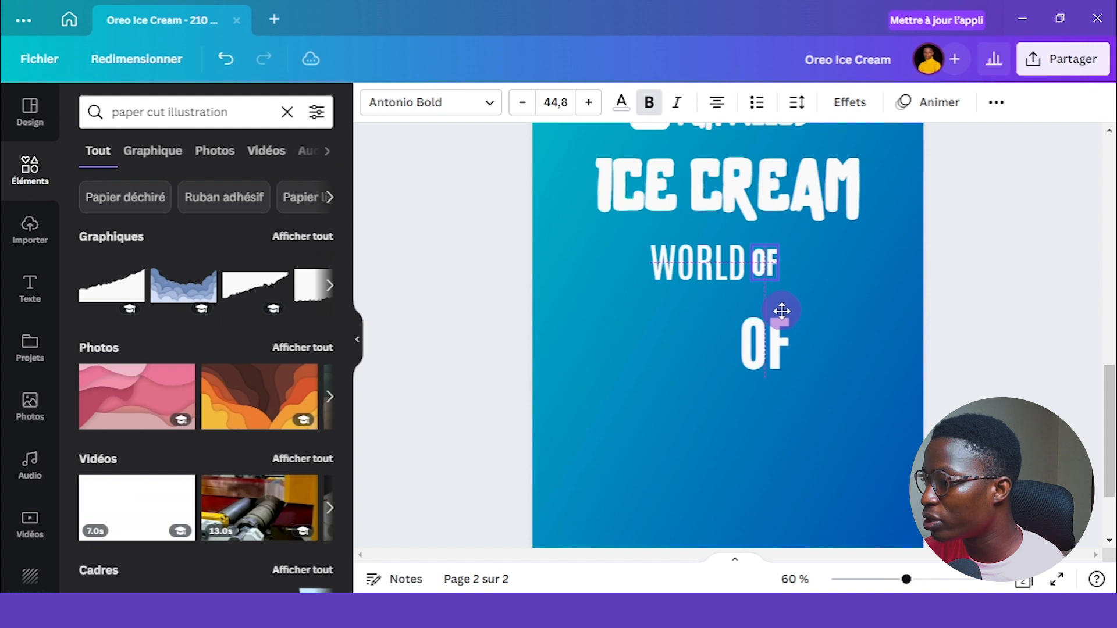
{"action": "left_click", "coordinate": [820, 298]}
- Enlarge the lower "OF" copy to size 86,6 under "WORLD" and replace its text with the single letter "O"
{"action": "scroll", "coordinate": [782, 340], "scroll_direction": "up", "scroll_amount": 8}
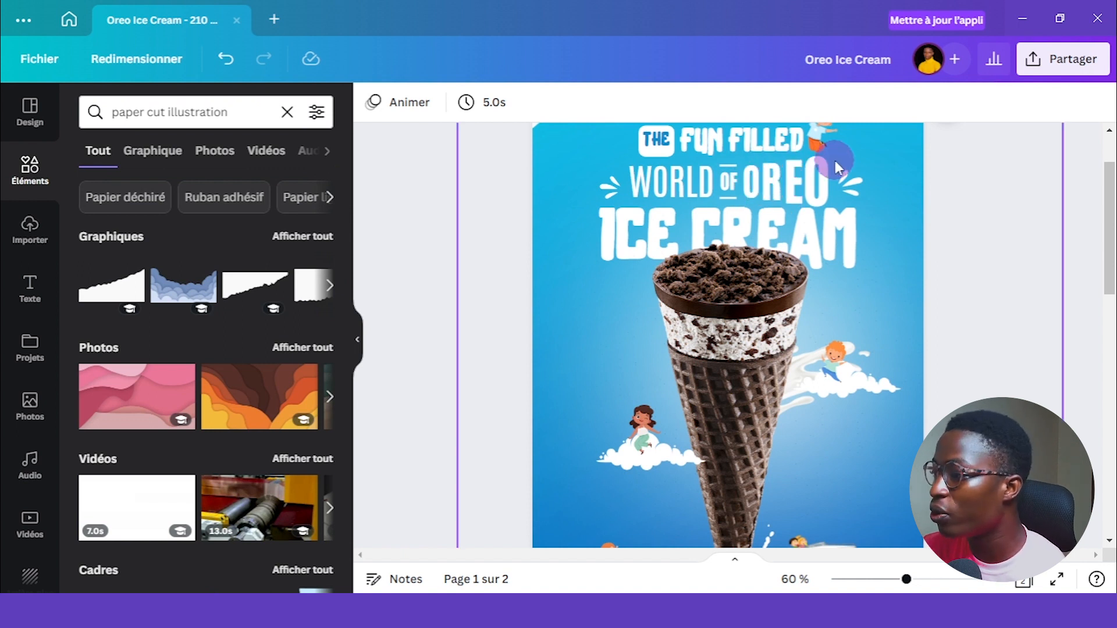
{"action": "scroll", "coordinate": [954, 242], "scroll_direction": "down", "scroll_amount": 10}
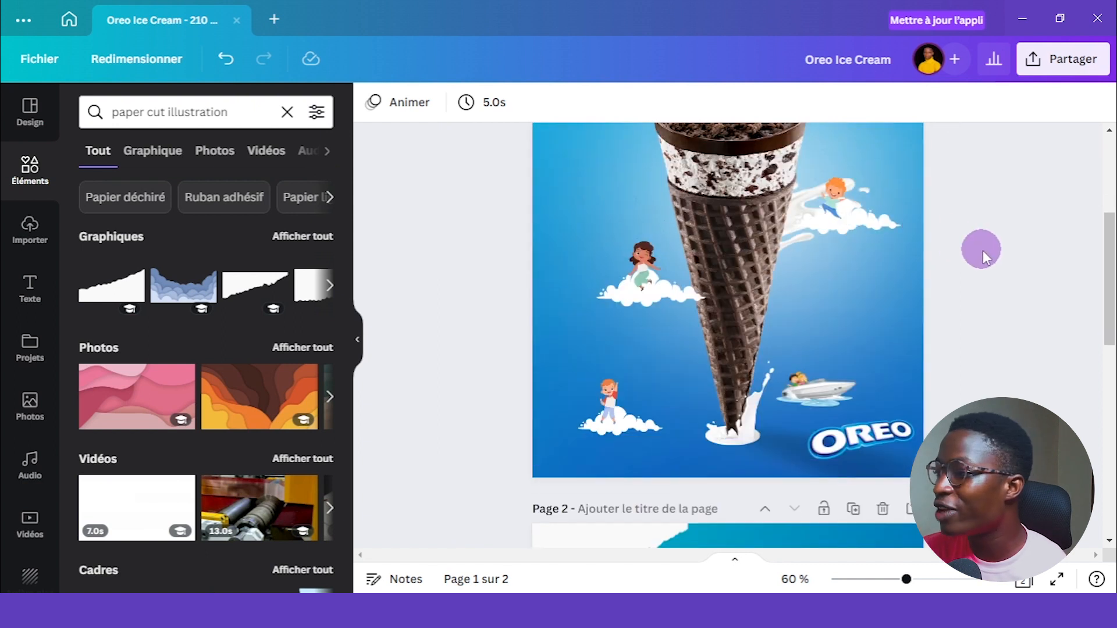
{"action": "scroll", "coordinate": [984, 252], "scroll_direction": "down", "scroll_amount": 3}
{"action": "left_click_drag", "start_coordinate": [826, 304], "coordinate": [676, 327]}
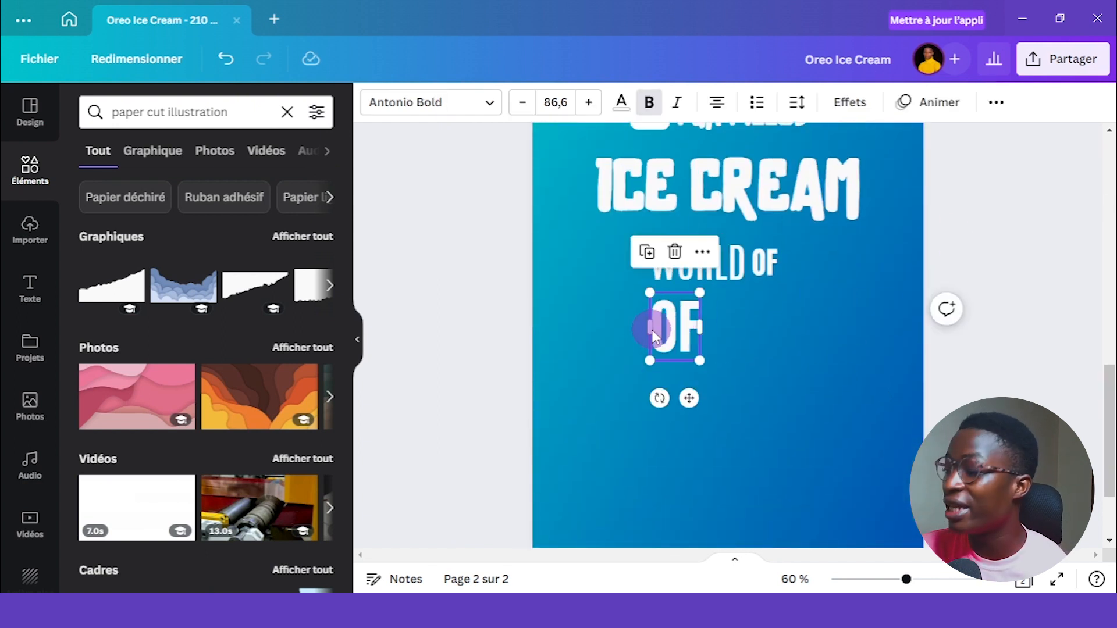
{"action": "double_click", "coordinate": [662, 330]}
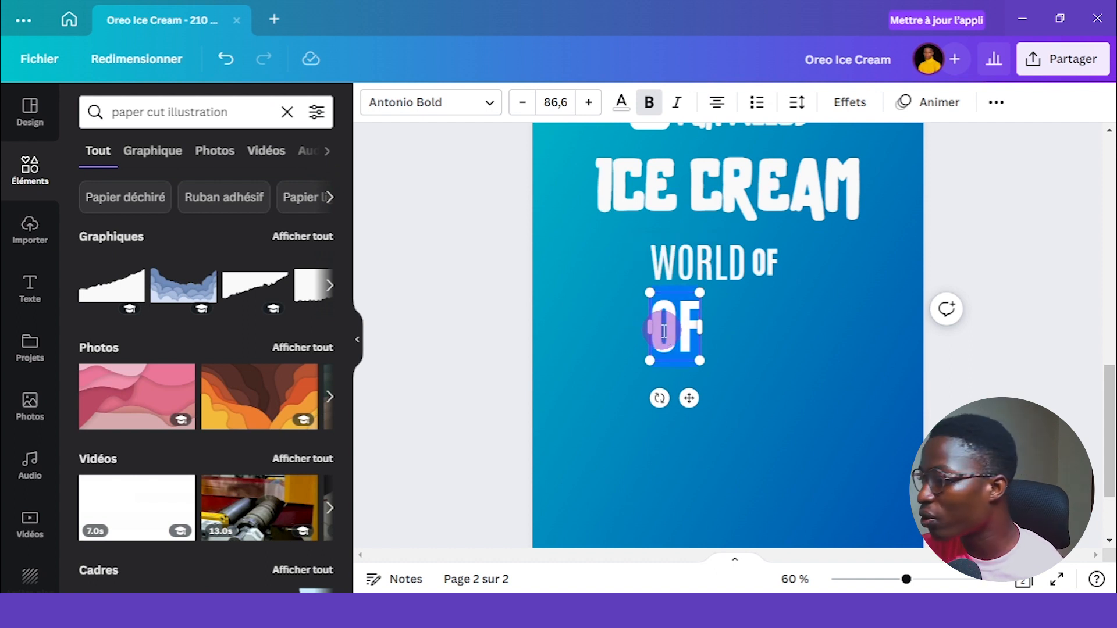
{"action": "type", "text": "O"}
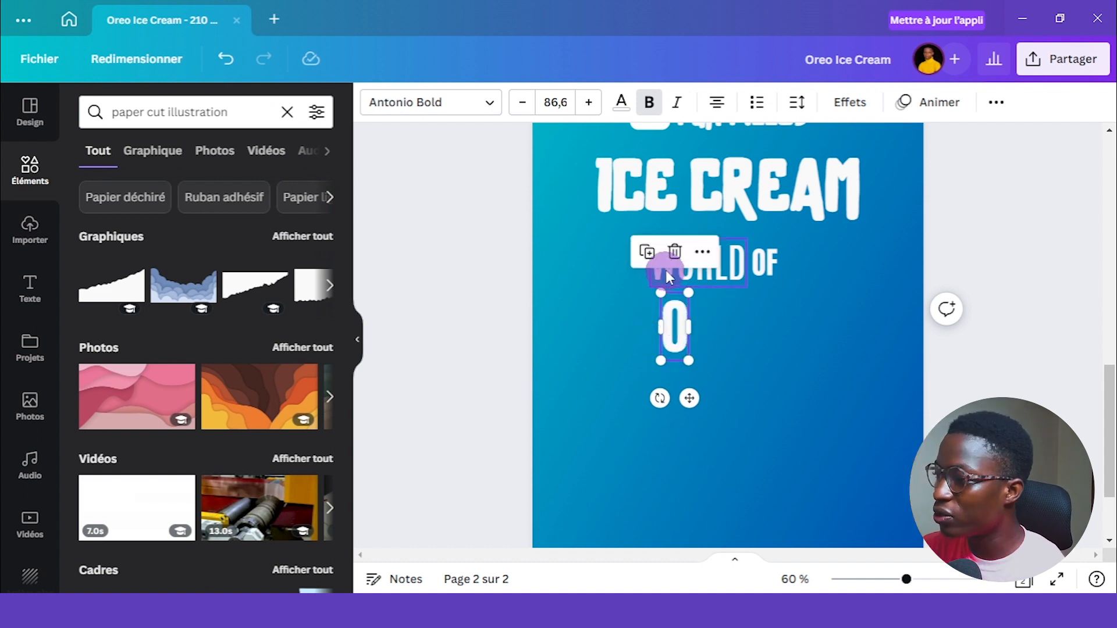
- Complete "OREO" with side-by-side copies of the "O": an "R" at size 102, an "E" and a final larger "O"
{"action": "left_click", "coordinate": [648, 256]}
{"action": "left_click_drag", "start_coordinate": [675, 324], "coordinate": [710, 317]}
{"action": "double_click", "coordinate": [700, 323]}
{"action": "type", "text": "R"}
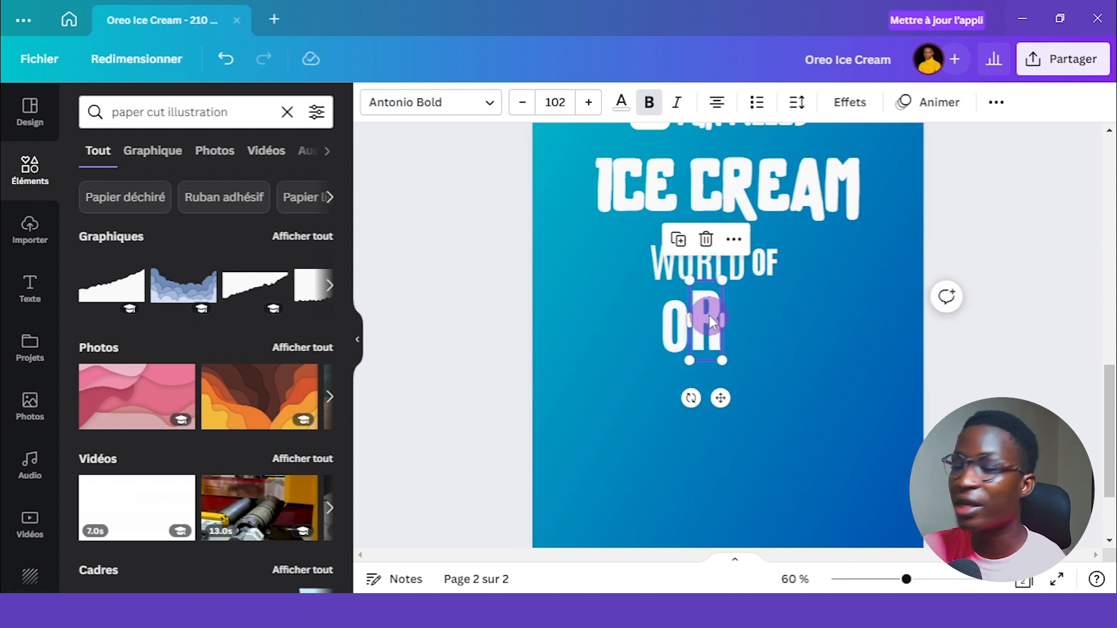
{"action": "left_click", "coordinate": [680, 241]}
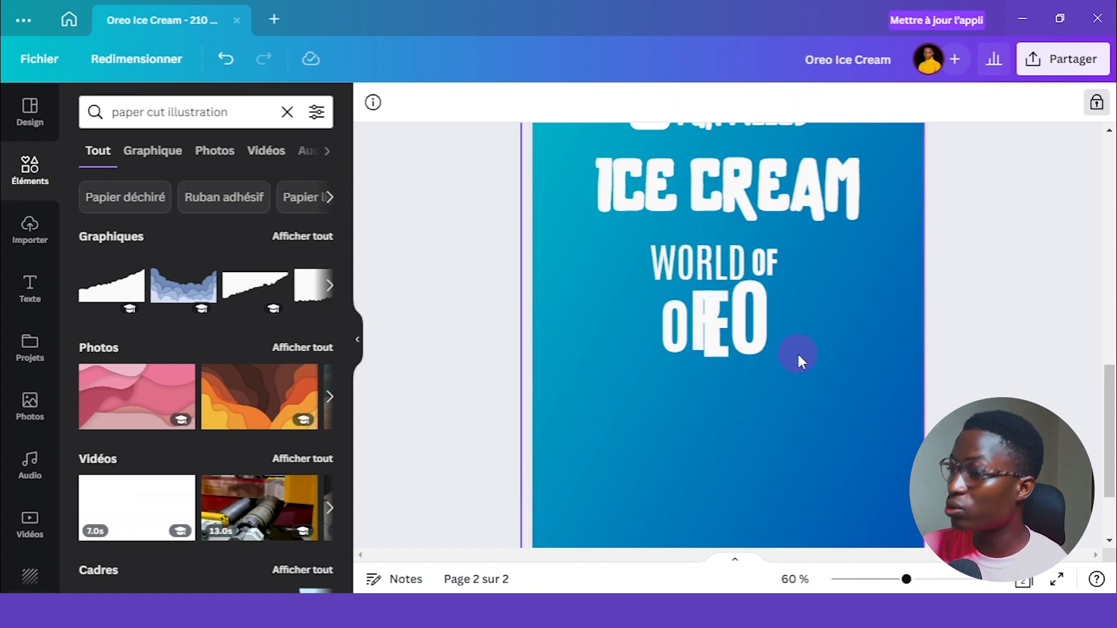
- Select the four separate "OREO" letters and space them evenly in the horizontal direction
{"action": "left_click_drag", "start_coordinate": [688, 314], "coordinate": [848, 344]}
{"action": "left_click", "coordinate": [994, 102]}
{"action": "left_click", "coordinate": [859, 142]}
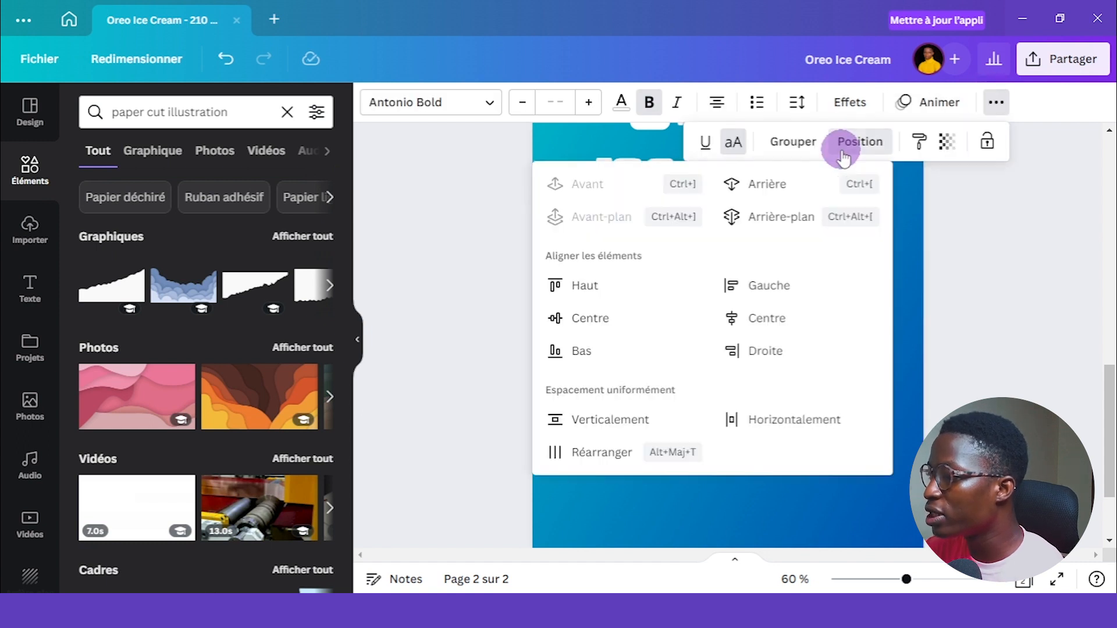
{"action": "left_click", "coordinate": [808, 413]}
{"action": "left_click", "coordinate": [993, 337]}
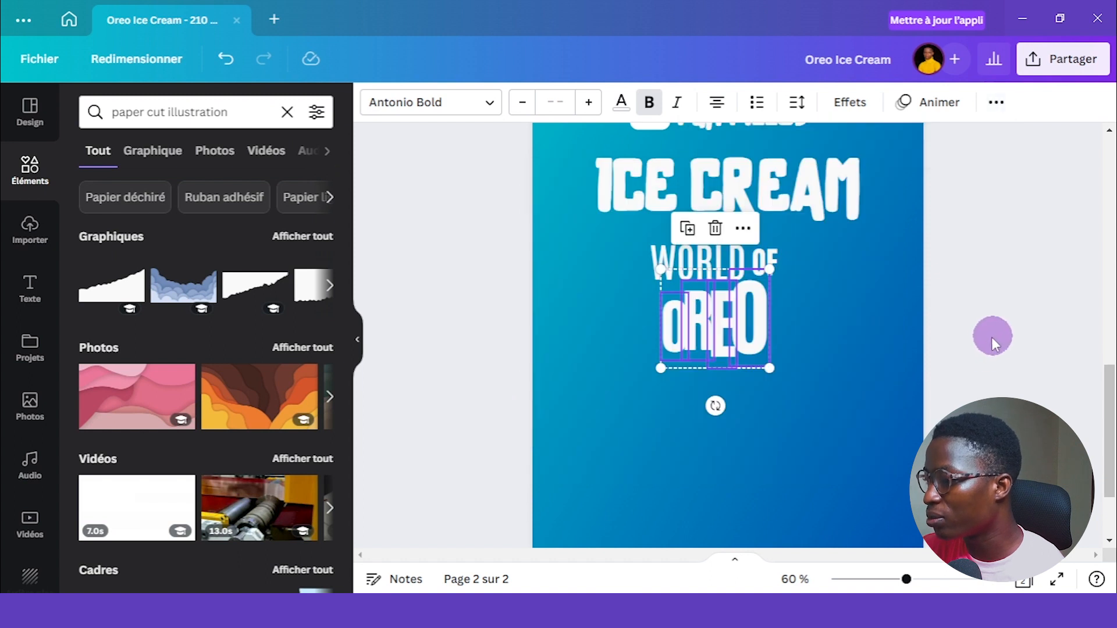
- Spread the "OREO" letters over a wider row and distribute them evenly horizontally again
{"action": "left_click", "coordinate": [993, 103]}
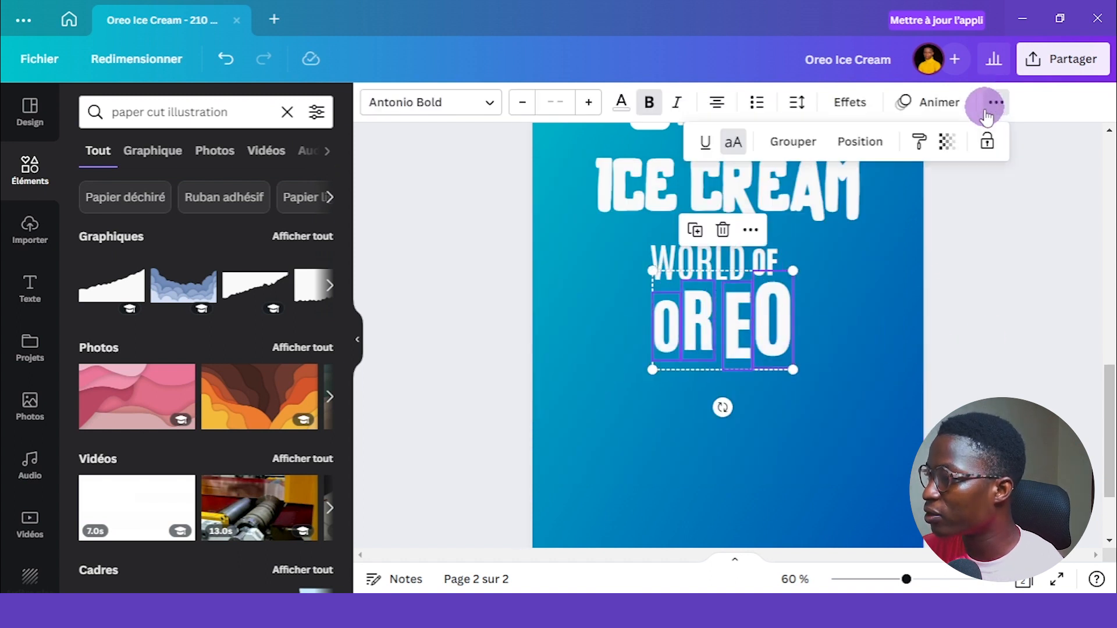
{"action": "left_click", "coordinate": [837, 155]}
{"action": "left_click", "coordinate": [790, 394]}
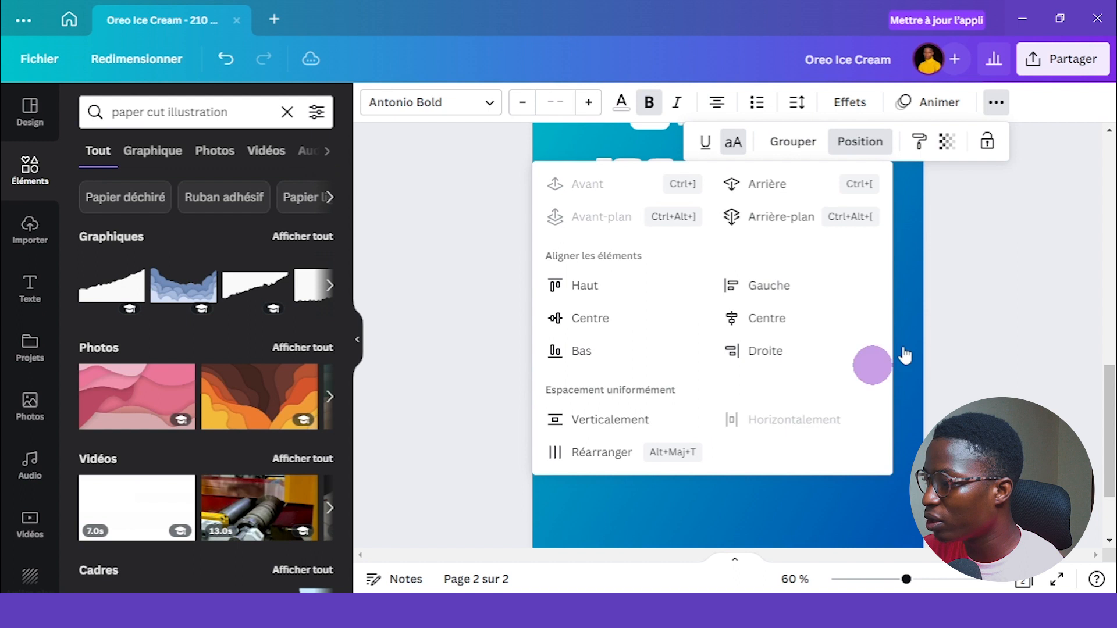
{"action": "left_click", "coordinate": [1011, 281]}
{"action": "left_click", "coordinate": [1010, 281]}
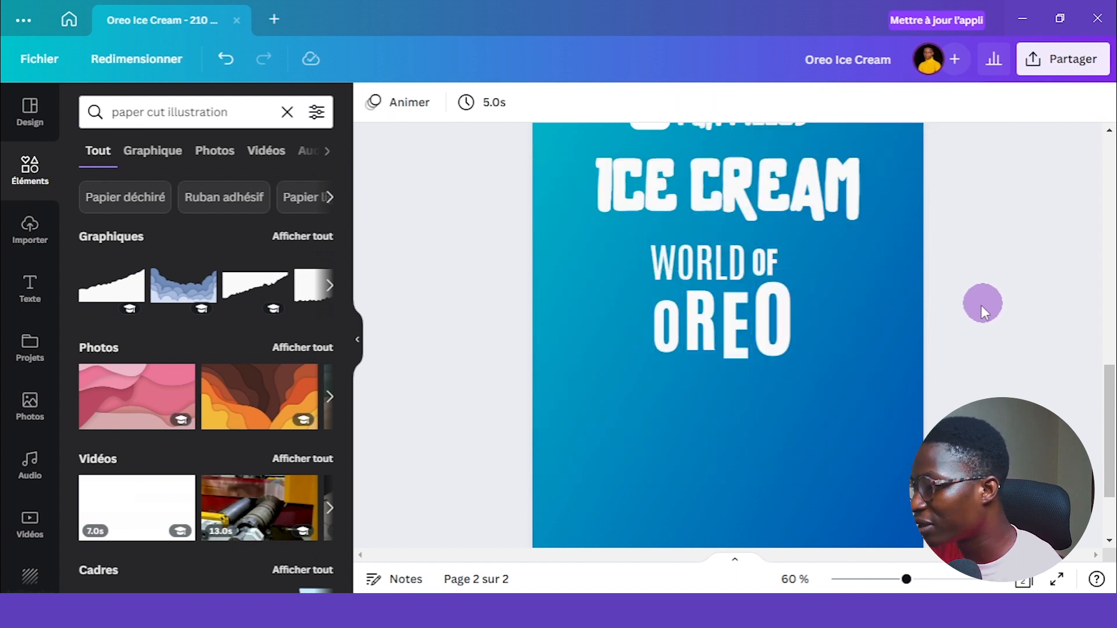
- Align the four separate "OREO" letters on their common horizontal centre line
{"action": "left_click_drag", "start_coordinate": [1021, 291], "coordinate": [606, 371]}
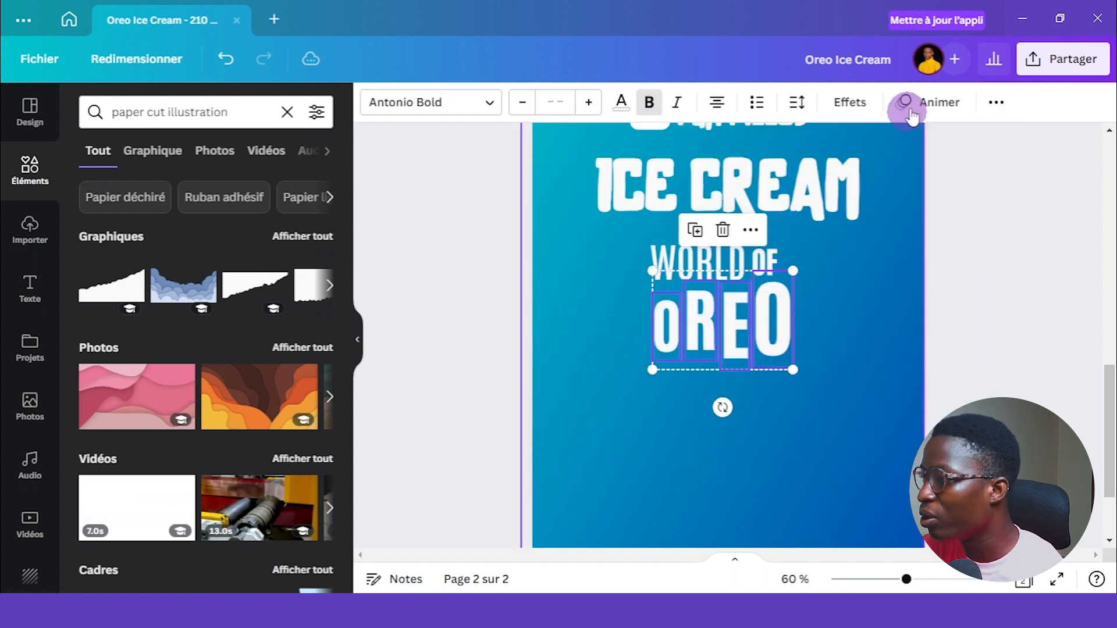
{"action": "left_click", "coordinate": [995, 102]}
{"action": "left_click", "coordinate": [859, 142]}
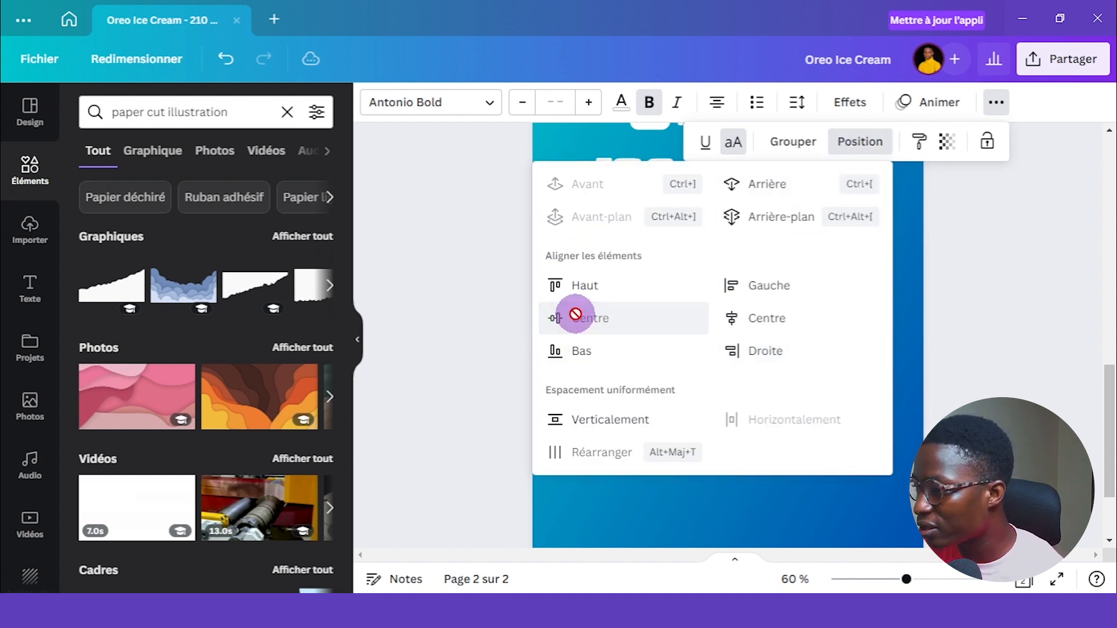
{"action": "left_click", "coordinate": [1005, 265]}
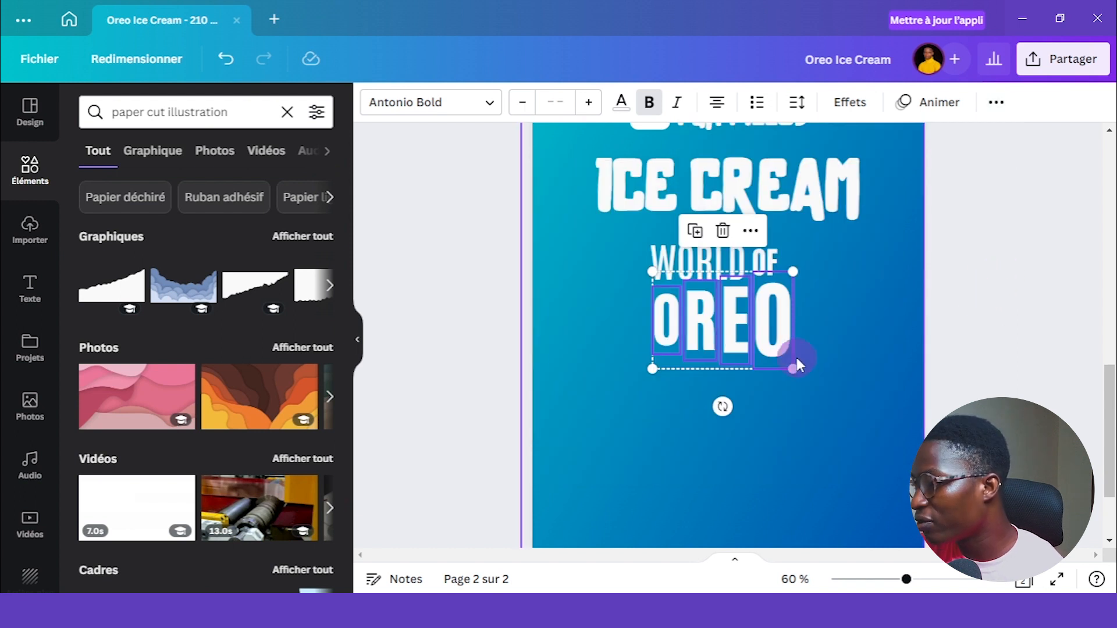
- Move the "OREO" letters into the free space below "WORLD OF" and group them
{"action": "left_click_drag", "start_coordinate": [756, 322], "coordinate": [743, 369]}
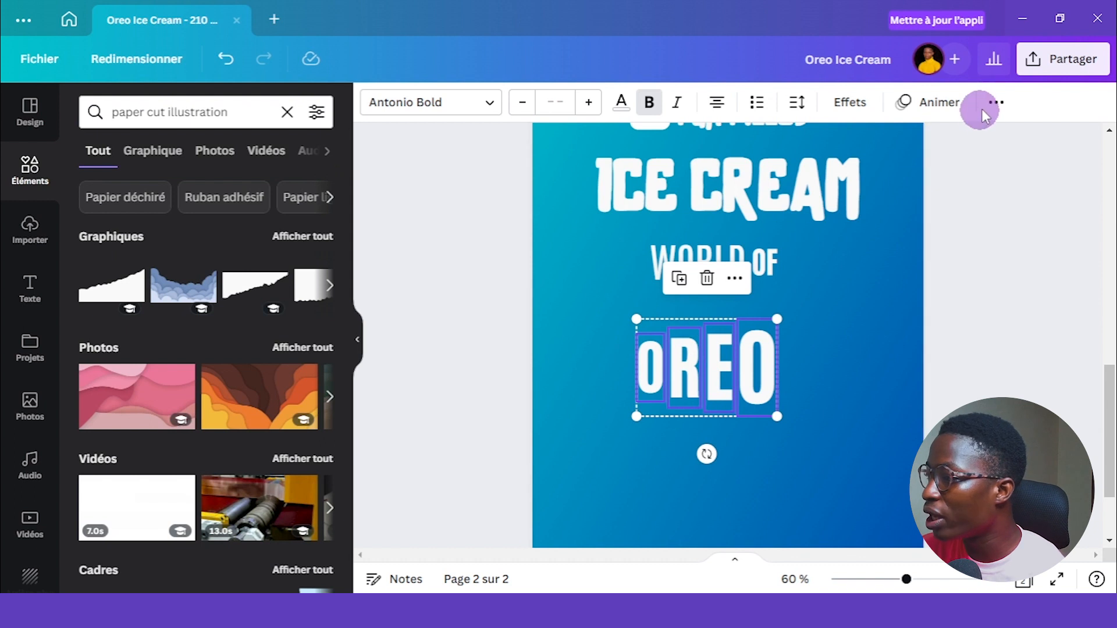
{"action": "left_click", "coordinate": [997, 105]}
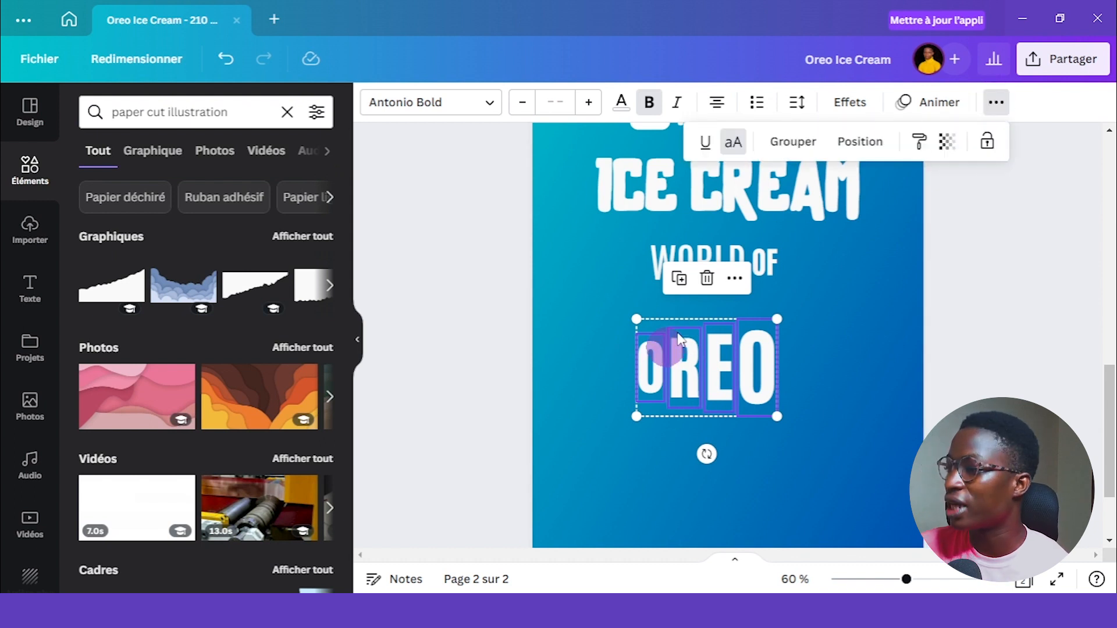
{"action": "left_click", "coordinate": [793, 142]}
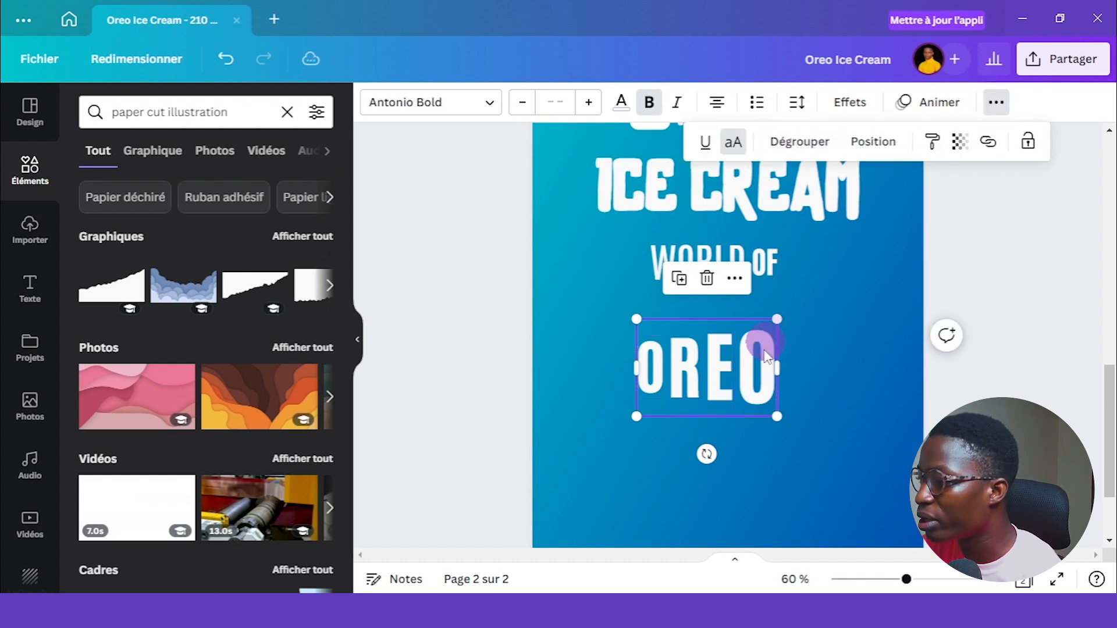
{"action": "left_click_drag", "start_coordinate": [718, 379], "coordinate": [789, 359]}
{"action": "left_click", "coordinate": [988, 242]}
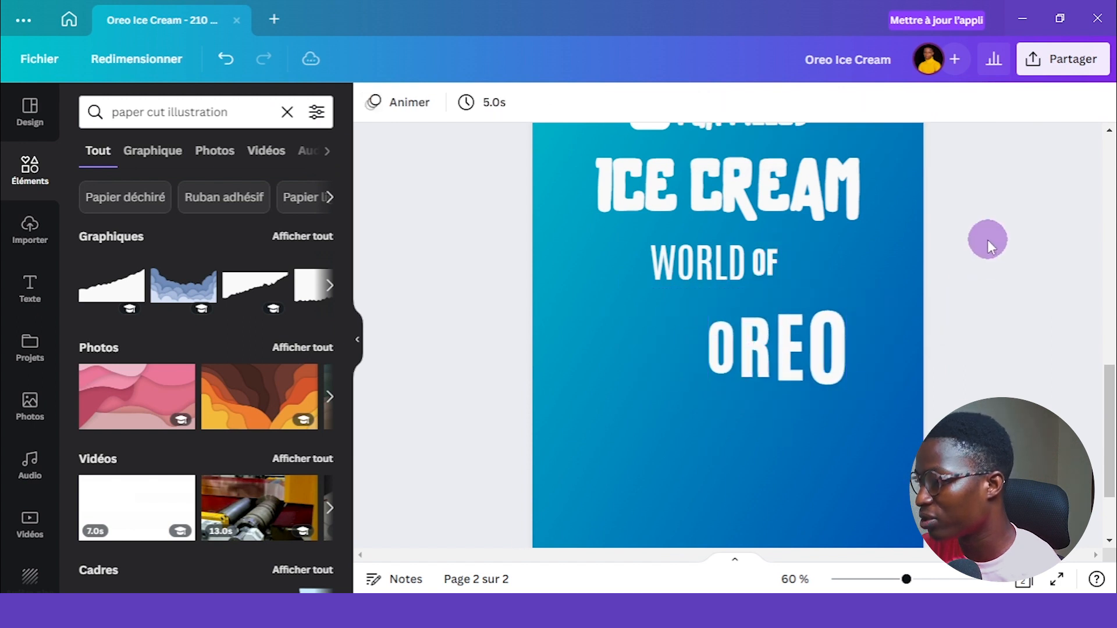
- Scale down the "OREO" group and place it directly after "OF" on the same line
{"action": "left_click", "coordinate": [770, 331]}
{"action": "left_click_drag", "start_coordinate": [848, 294], "coordinate": [818, 310]}
{"action": "left_click", "coordinate": [1038, 229]}
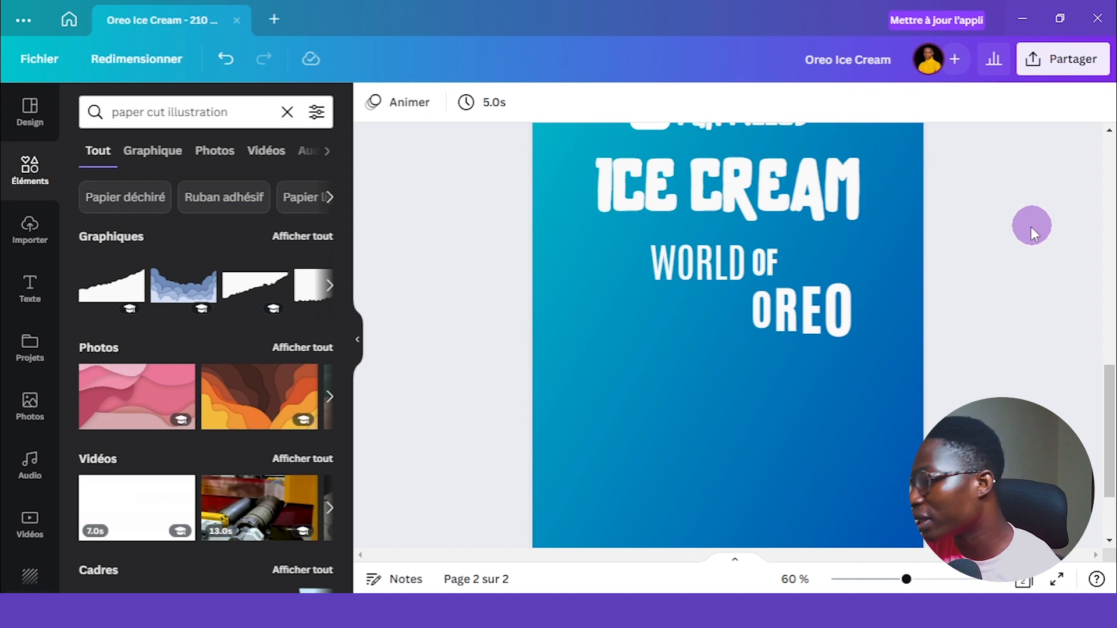
{"action": "scroll", "coordinate": [1031, 227], "scroll_direction": "up", "scroll_amount": 3}
{"action": "left_click_drag", "start_coordinate": [768, 474], "coordinate": [800, 431]}
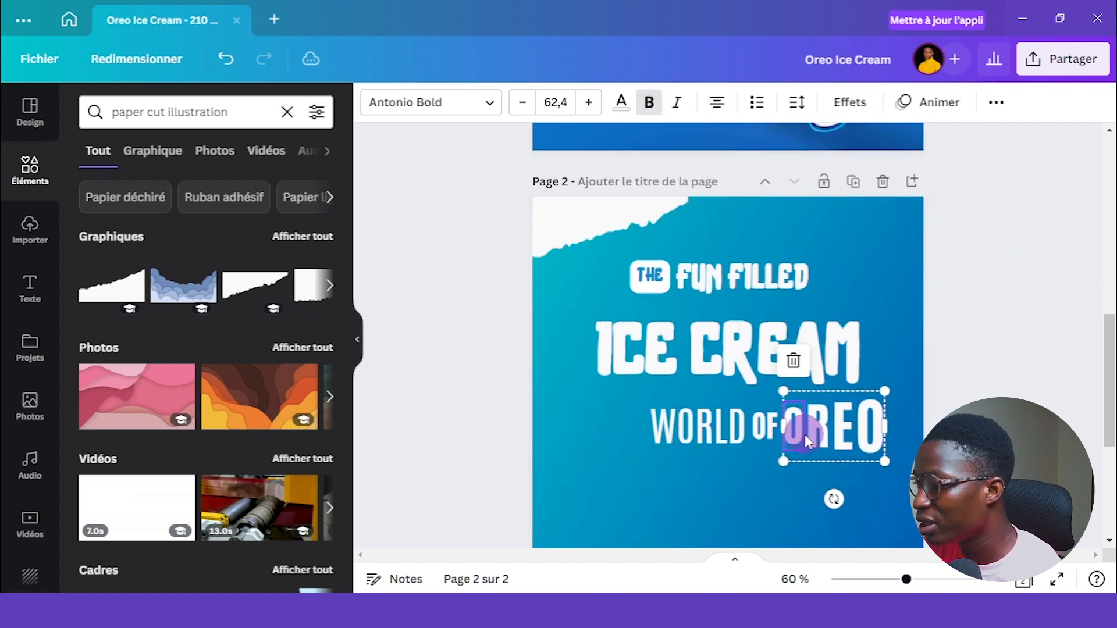
{"action": "left_click", "coordinate": [998, 355]}
- Check the headline on page 1, add a straight line below "WORLD OF OREO" on page 2, and colour it off-white
{"action": "scroll", "coordinate": [986, 320], "scroll_direction": "up", "scroll_amount": 10}
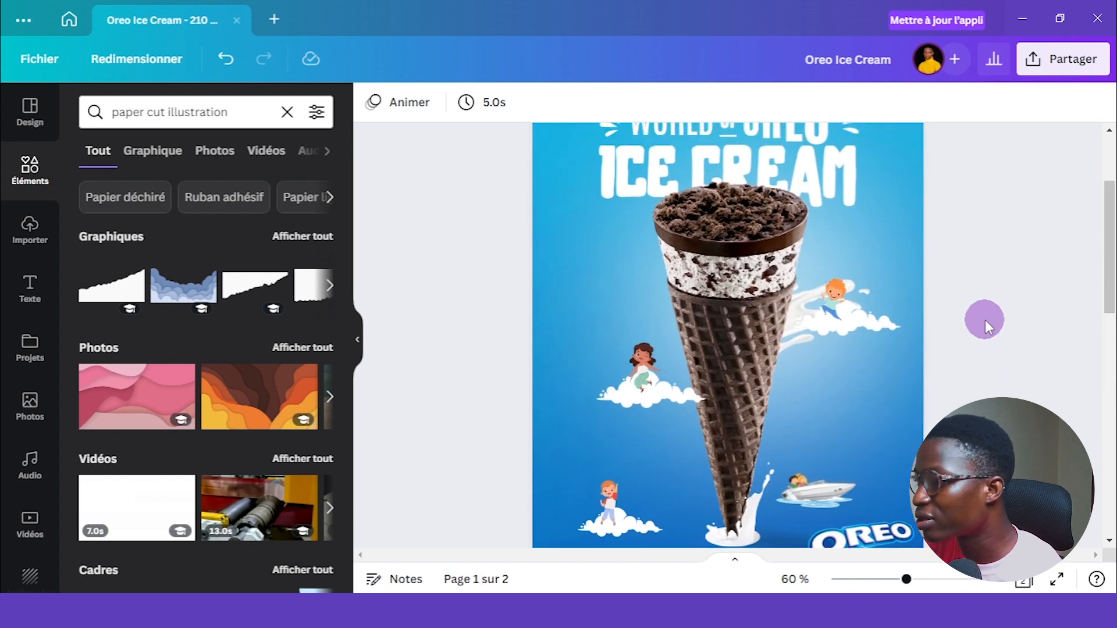
{"action": "left_click", "coordinate": [621, 275]}
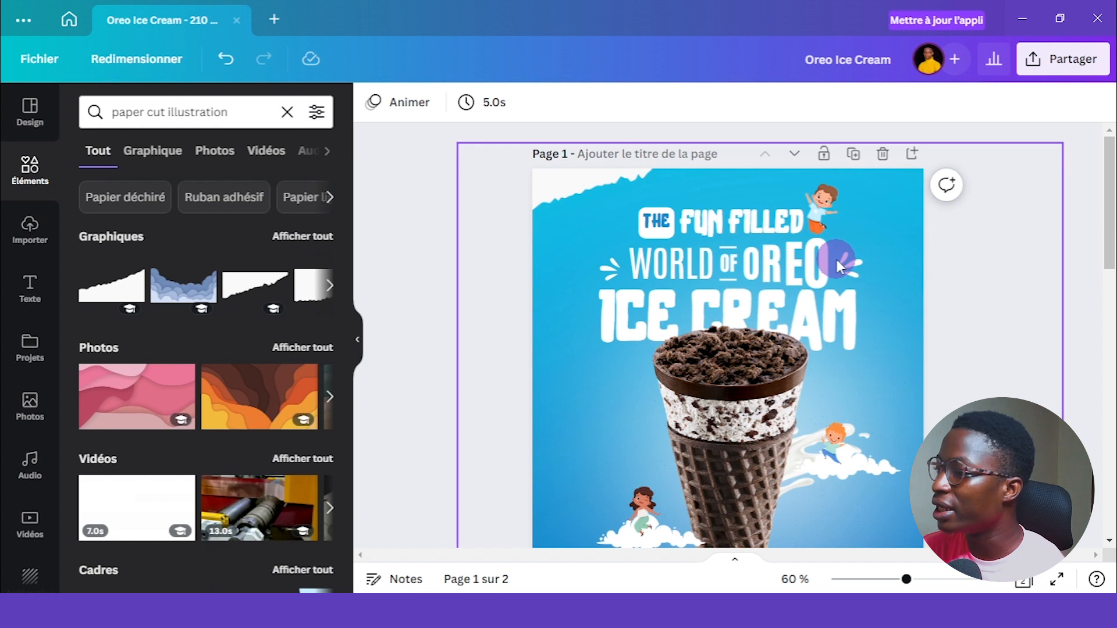
{"action": "scroll", "coordinate": [1046, 290], "scroll_direction": "down", "scroll_amount": 8}
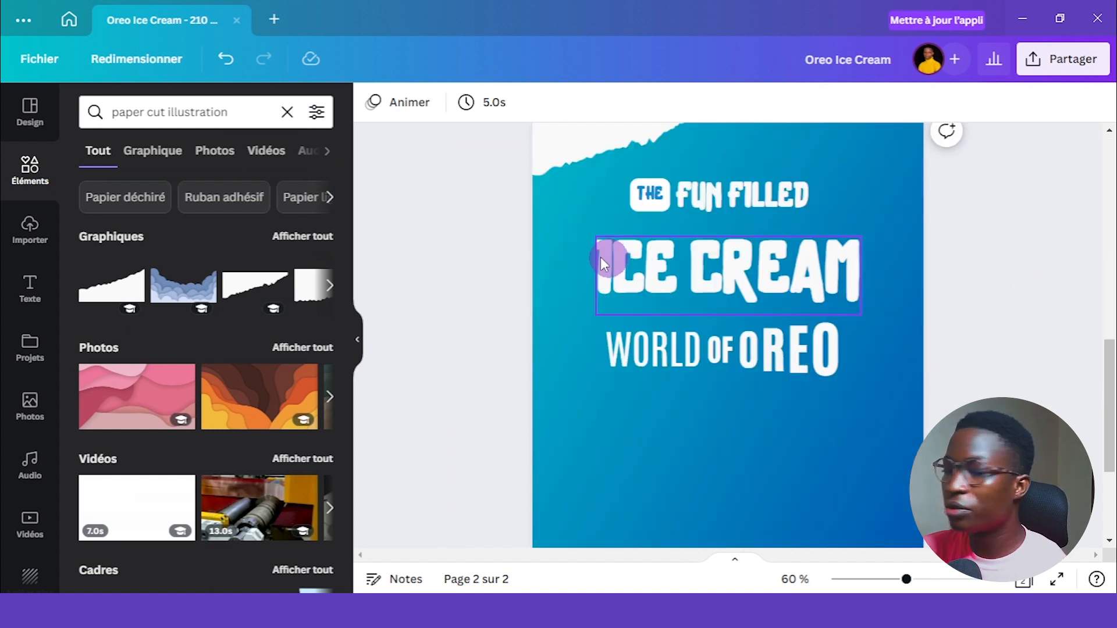
{"action": "left_click", "coordinate": [287, 112]}
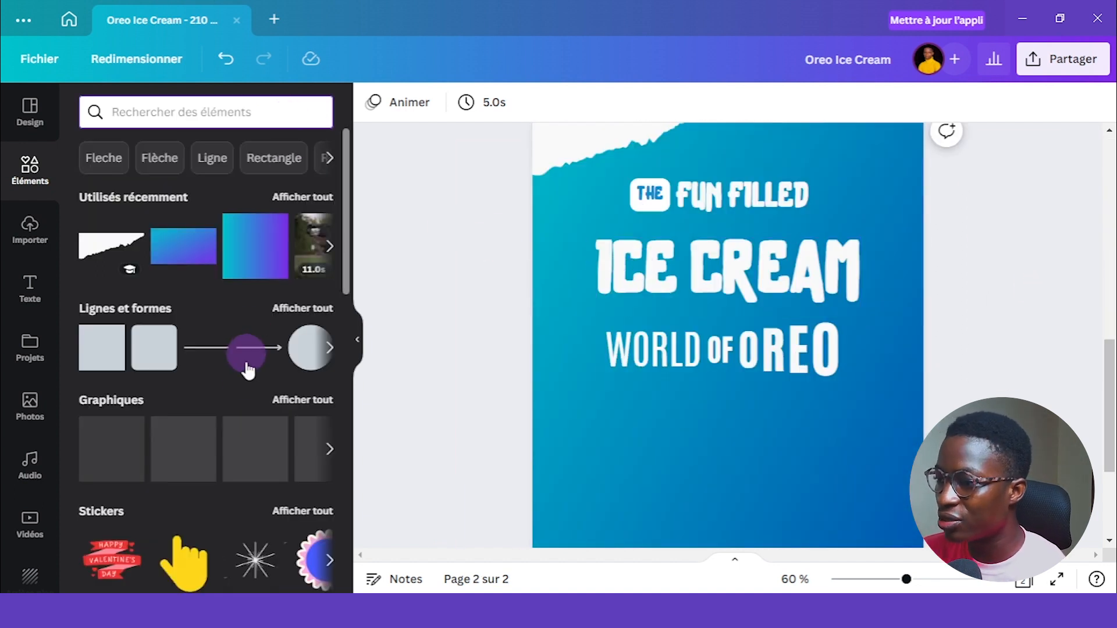
{"action": "scroll", "coordinate": [242, 372], "scroll_direction": "down", "scroll_amount": 2}
{"action": "left_click", "coordinate": [203, 271]}
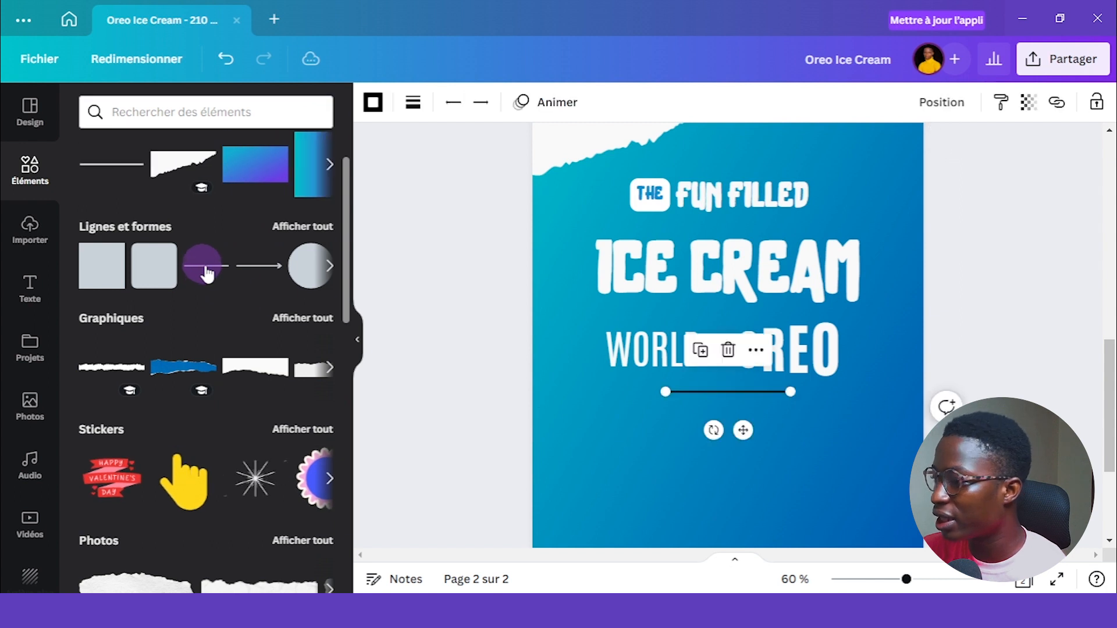
{"action": "left_click", "coordinate": [373, 104]}
{"action": "left_click", "coordinate": [220, 200]}
- Set the line thickness to 5 and shorten the line to about the width of "OF"
{"action": "left_click", "coordinate": [412, 105]}
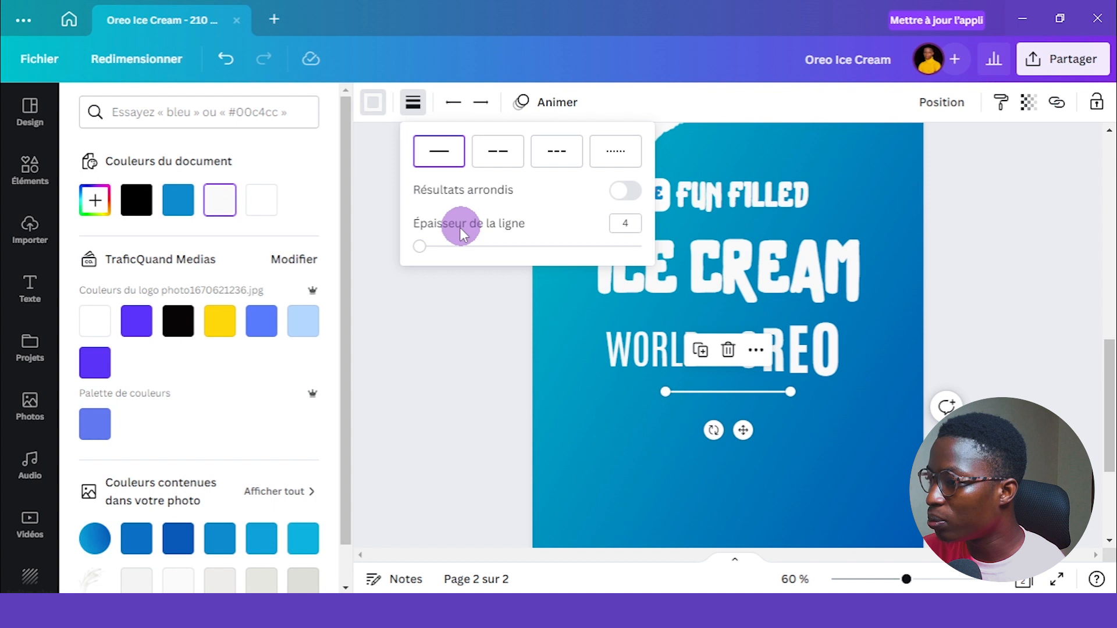
{"action": "left_click", "coordinate": [728, 349]}
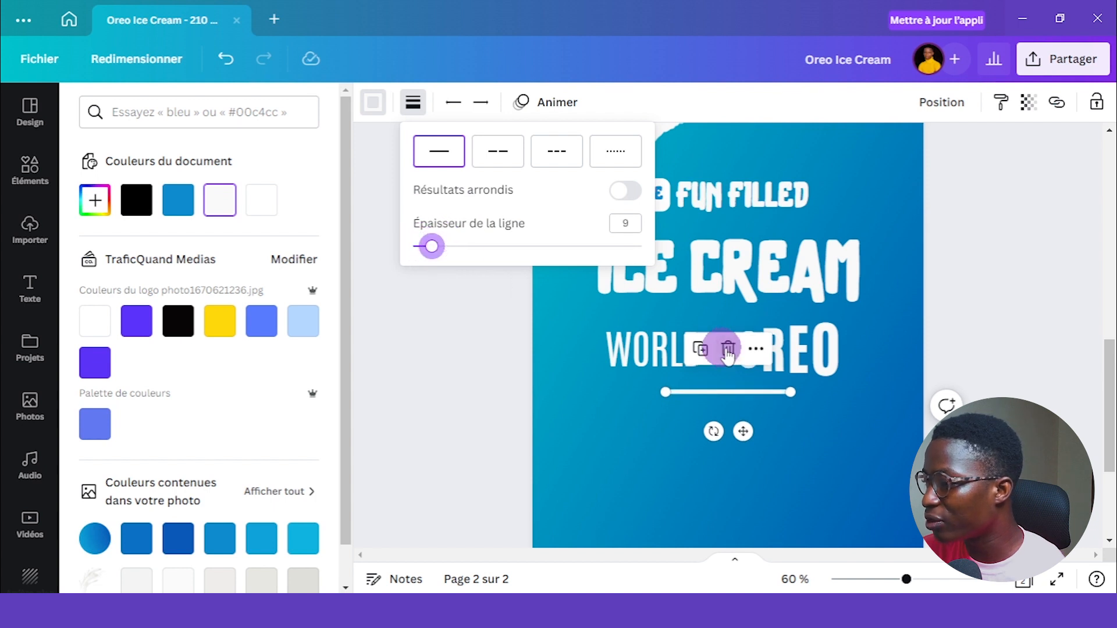
{"action": "left_click_drag", "start_coordinate": [789, 385], "coordinate": [689, 391]}
{"action": "left_click", "coordinate": [412, 104]}
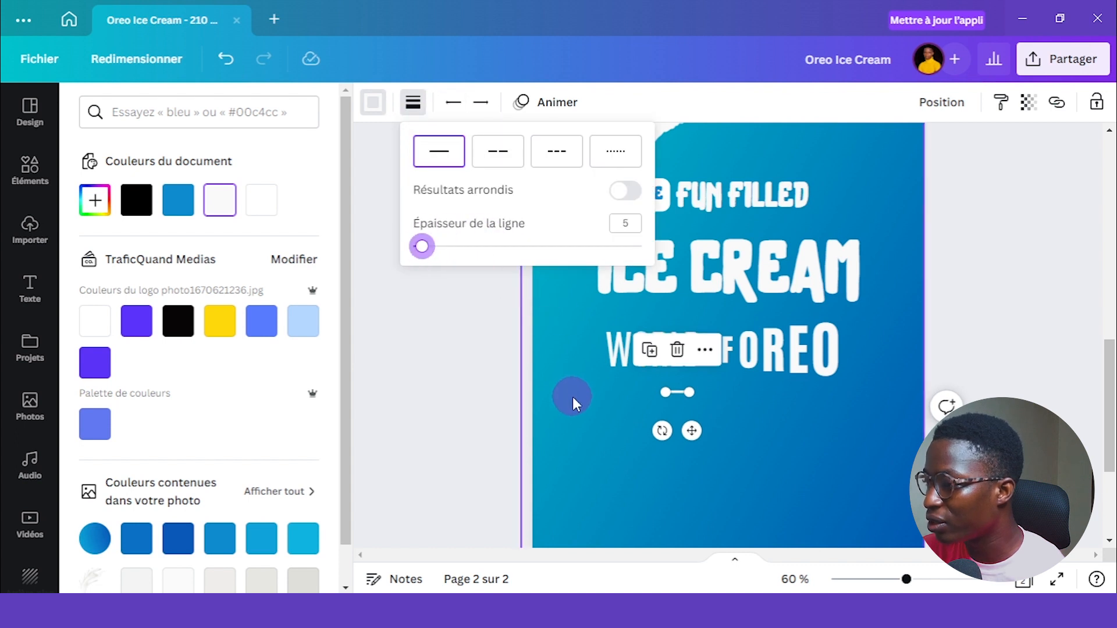
{"action": "left_click", "coordinate": [518, 390]}
{"action": "left_click", "coordinate": [714, 437]}
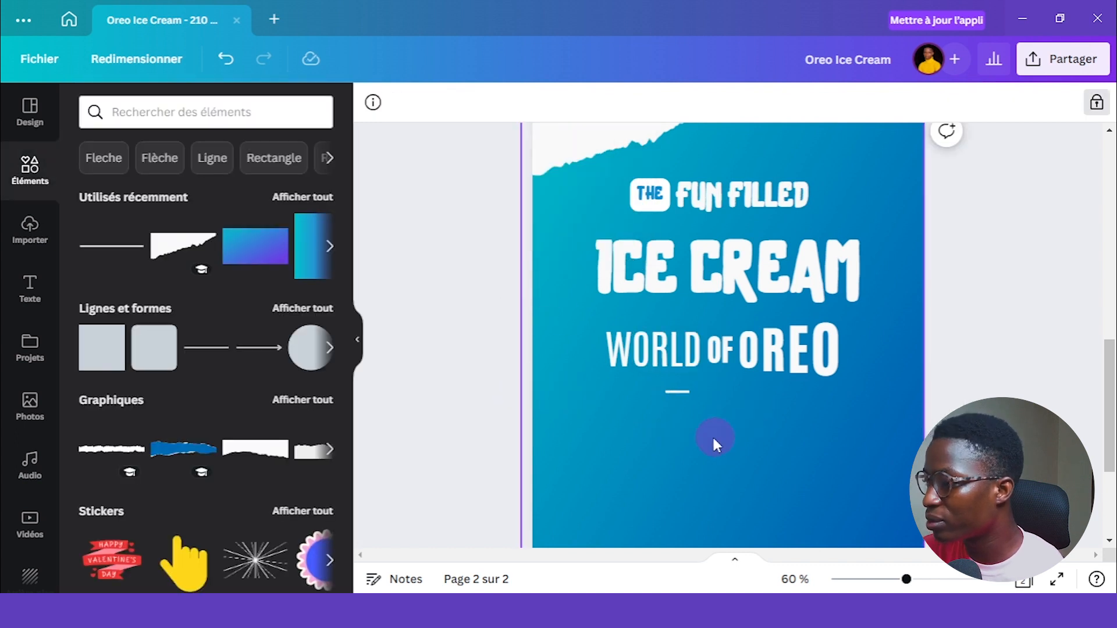
- Frame the word "OF" with the short line and a copy of it, one above and one below the word
{"action": "left_click", "coordinate": [673, 393]}
{"action": "left_click_drag", "start_coordinate": [732, 372], "coordinate": [732, 401]}
{"action": "left_click", "coordinate": [705, 298]}
{"action": "scroll", "coordinate": [736, 262], "scroll_direction": "down", "scroll_amount": 3}
{"action": "left_click", "coordinate": [734, 173]}
{"action": "left_click_drag", "start_coordinate": [710, 165], "coordinate": [715, 171]}
{"action": "left_click", "coordinate": [1010, 199]}
{"action": "scroll", "coordinate": [1010, 200], "scroll_direction": "up", "scroll_amount": 3}
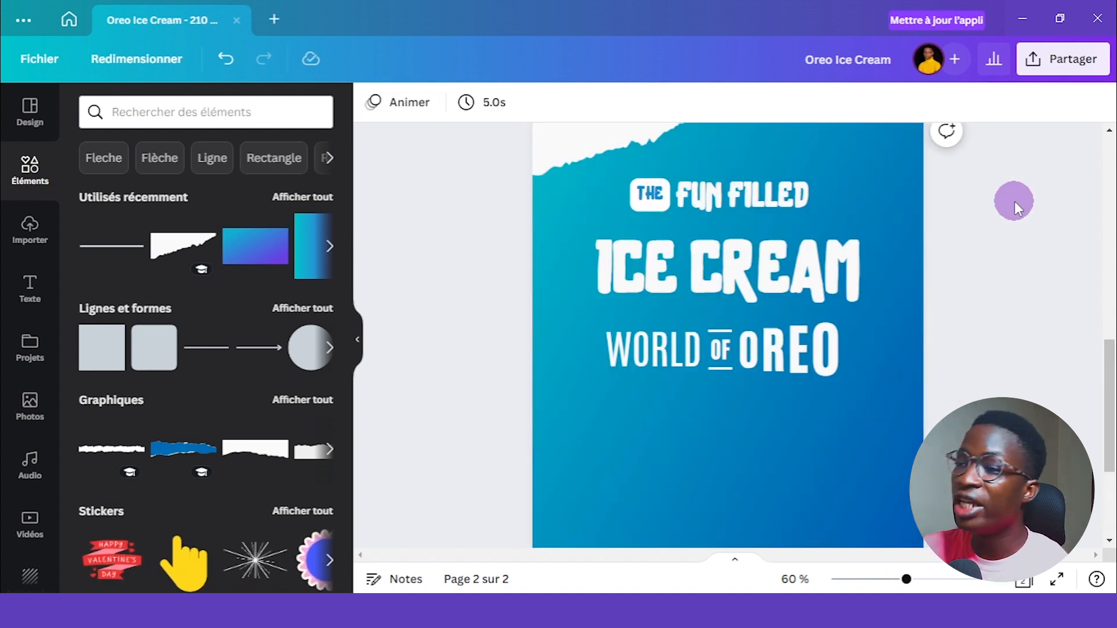
- Search the graphics for "splash" and add the white three-drop splash to page 2 below the "WORLD OF OREO" line
{"action": "left_click", "coordinate": [187, 107]}
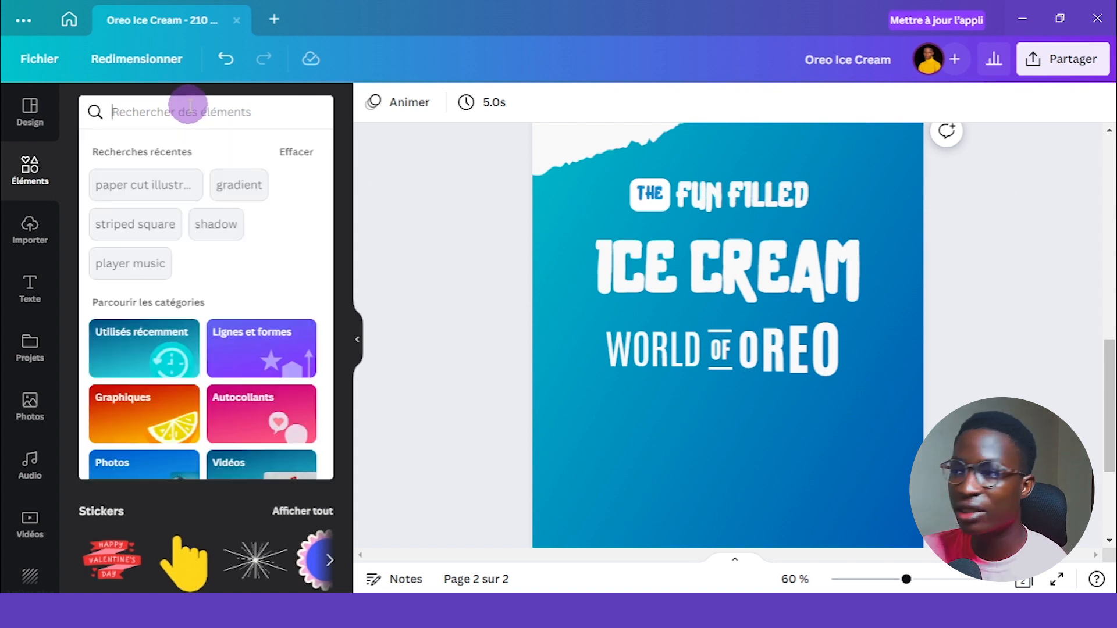
{"action": "type", "text": "slpa"}
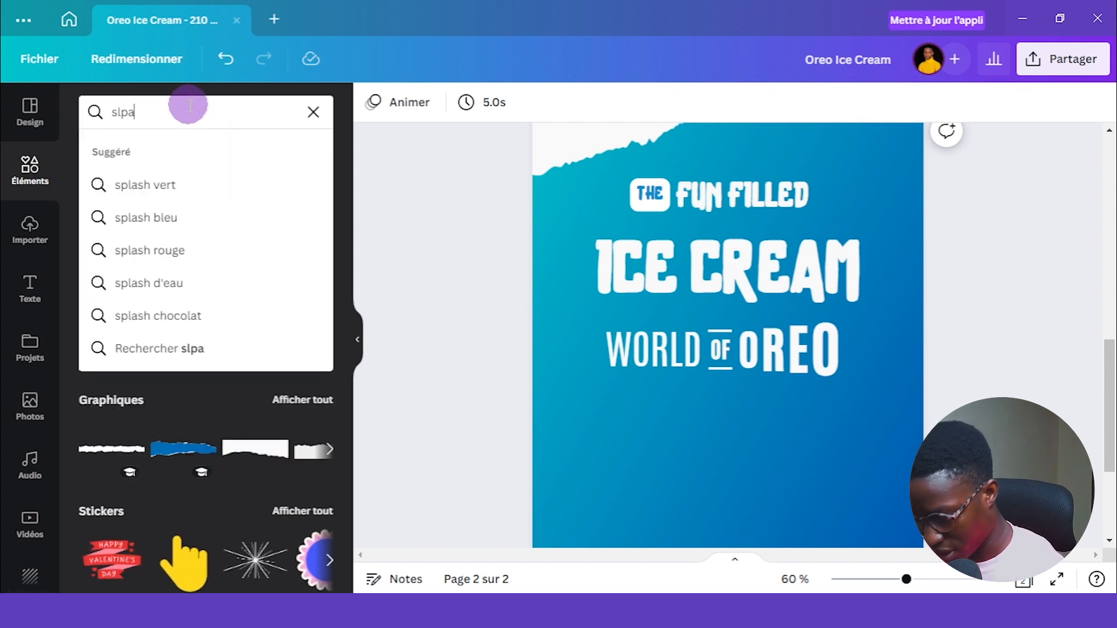
{"action": "type", "text": "sh"}
{"action": "key", "text": "Return"}
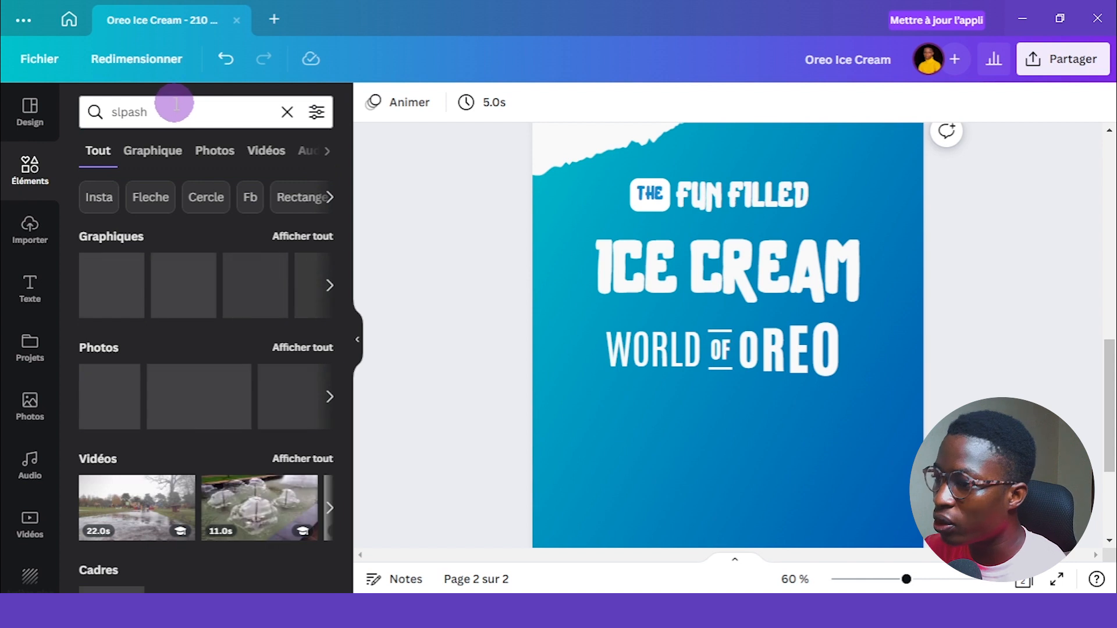
{"action": "left_click", "coordinate": [290, 239]}
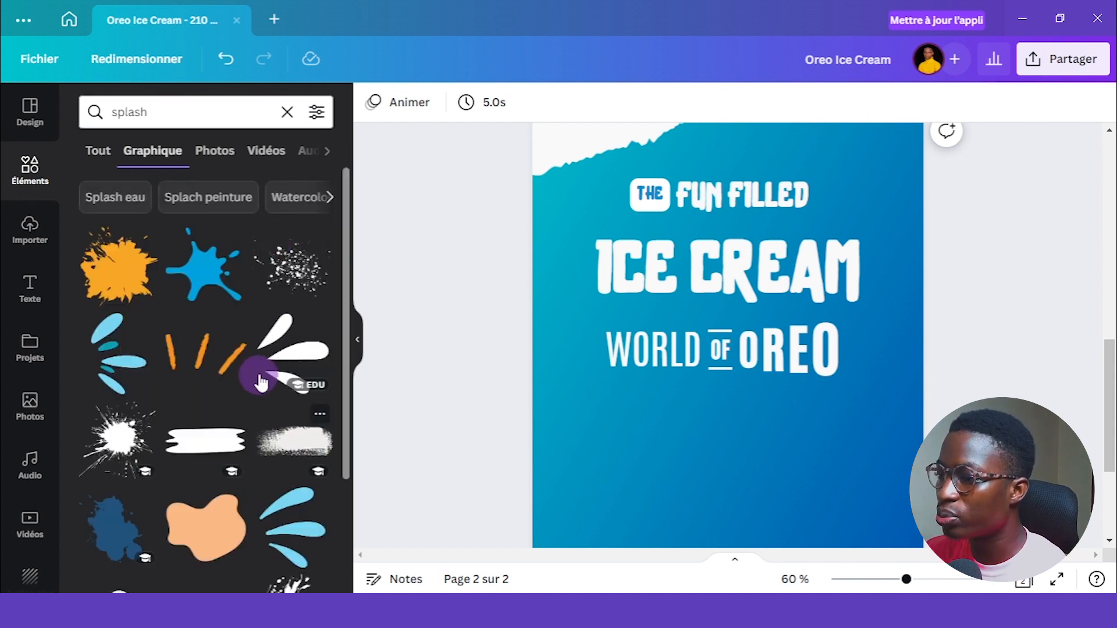
{"action": "scroll", "coordinate": [260, 378], "scroll_direction": "down", "scroll_amount": 2}
{"action": "scroll", "coordinate": [260, 378], "scroll_direction": "up", "scroll_amount": 2}
{"action": "left_click_drag", "start_coordinate": [284, 356], "coordinate": [735, 388]}
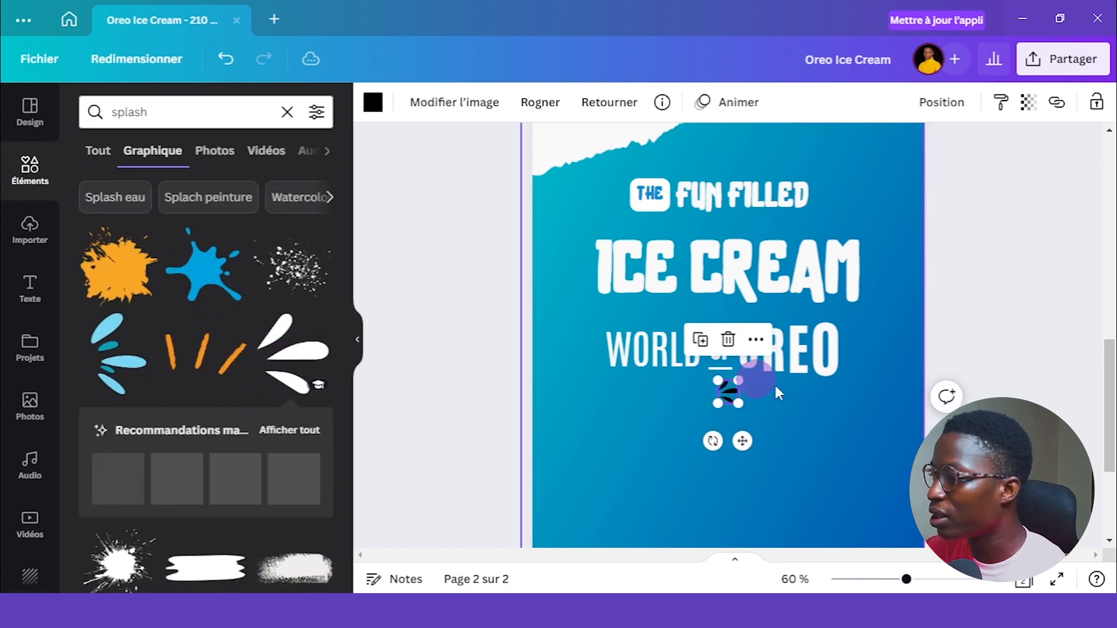
- Recolour the splash with the document's off-white and make a horizontally flipped copy of it
{"action": "left_click", "coordinate": [373, 103]}
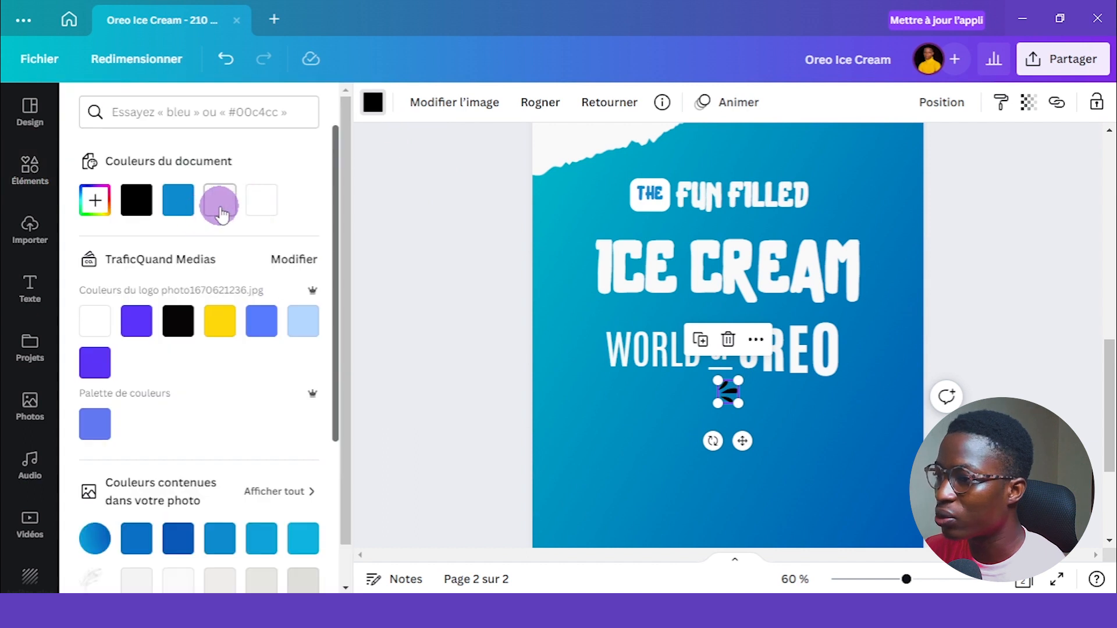
{"action": "left_click", "coordinate": [220, 212]}
{"action": "left_click", "coordinate": [700, 340]}
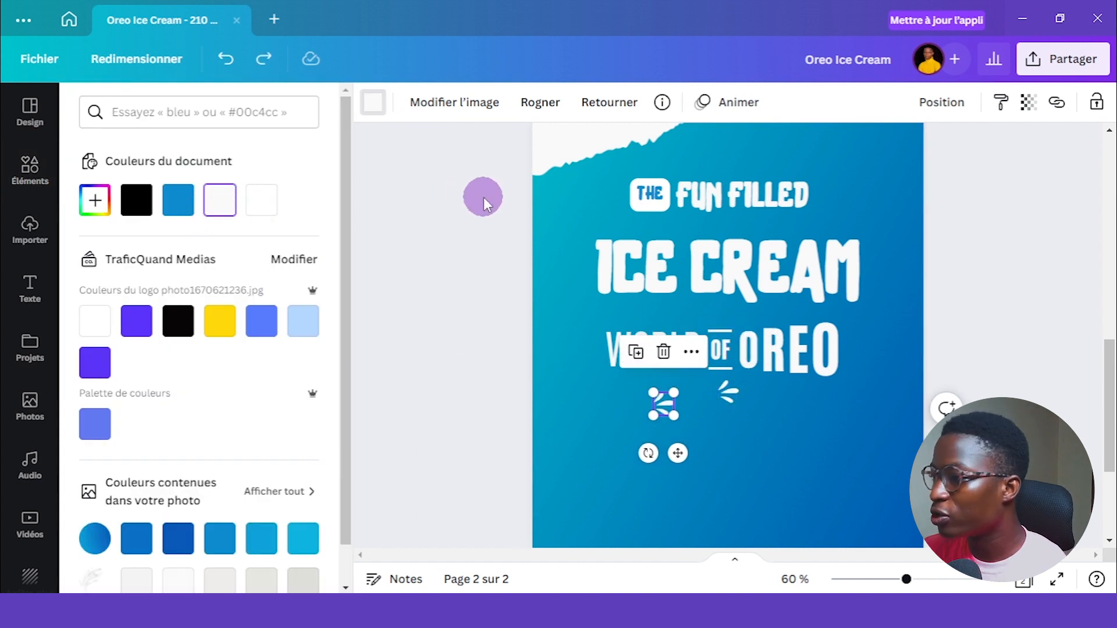
{"action": "left_click", "coordinate": [609, 107]}
{"action": "left_click", "coordinate": [723, 330]}
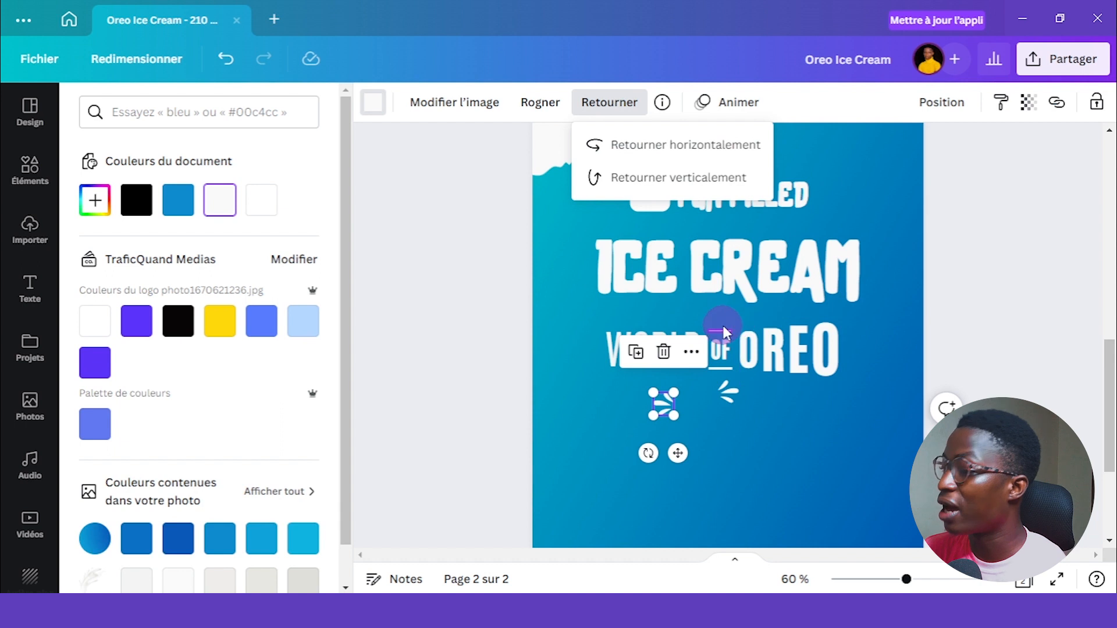
- Compare with page 1 and place the original splash after "OREO" and the flipped copy before "WORLD"
{"action": "left_click", "coordinate": [1071, 232]}
{"action": "scroll", "coordinate": [1032, 274], "scroll_direction": "up", "scroll_amount": 6}
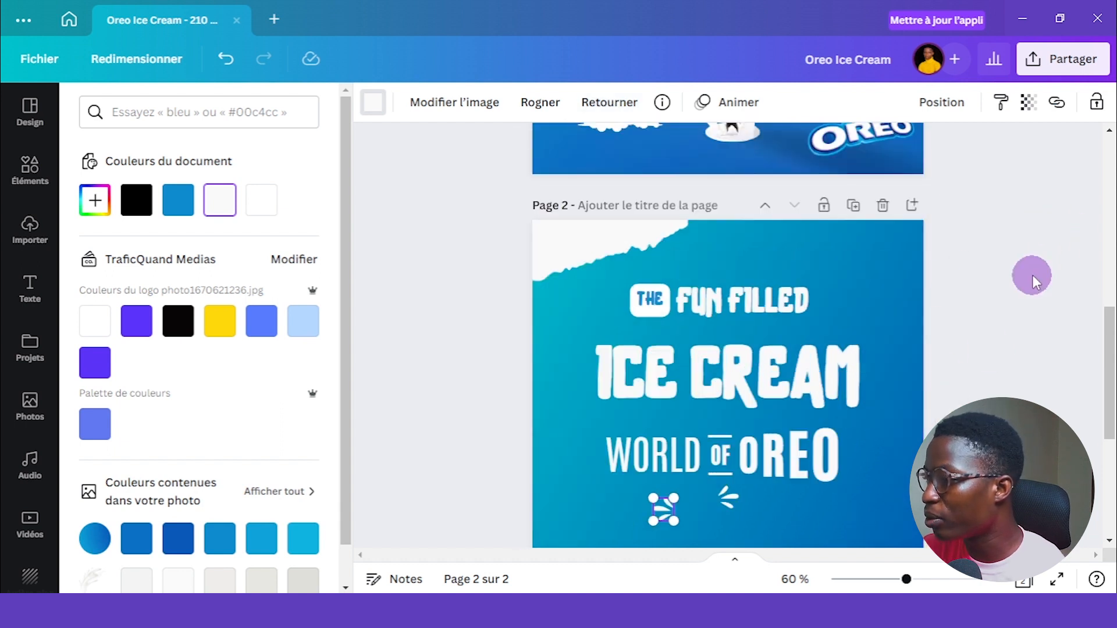
{"action": "scroll", "coordinate": [1032, 271], "scroll_direction": "up", "scroll_amount": 3}
{"action": "scroll", "coordinate": [979, 270], "scroll_direction": "down", "scroll_amount": 10}
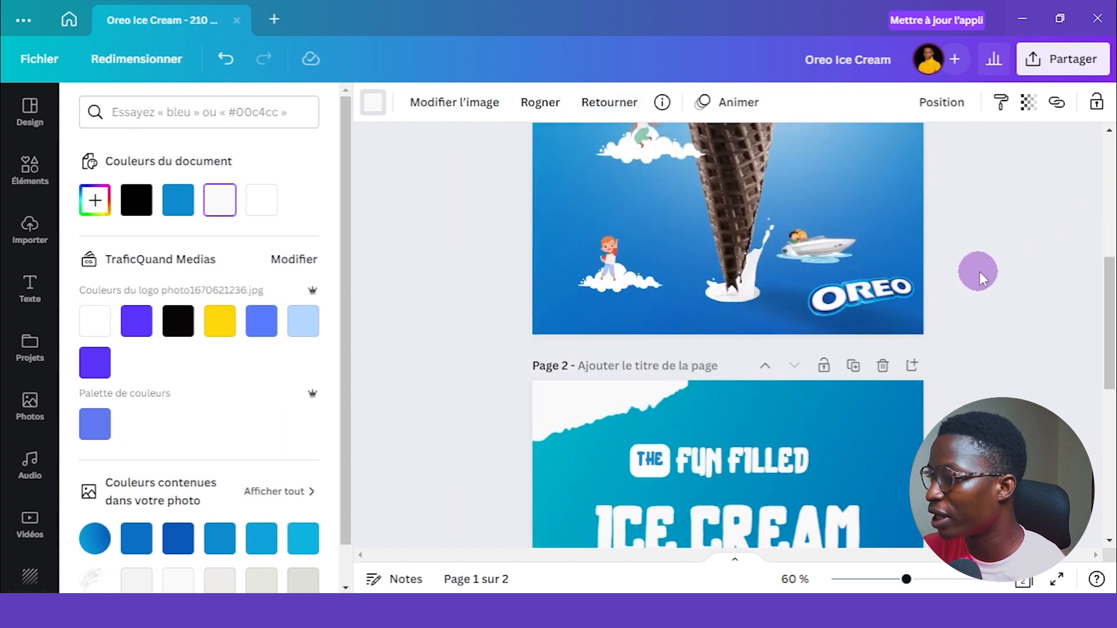
{"action": "left_click", "coordinate": [727, 391]}
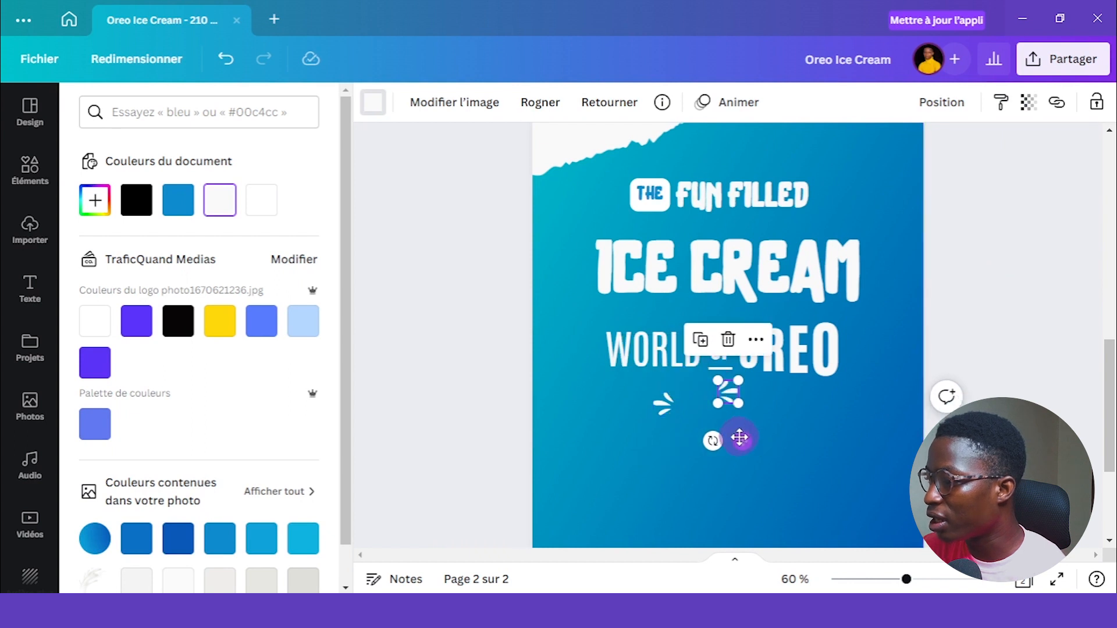
{"action": "left_click_drag", "start_coordinate": [741, 439], "coordinate": [849, 381]}
{"action": "left_click", "coordinate": [663, 403]}
{"action": "left_click_drag", "start_coordinate": [681, 447], "coordinate": [605, 392]}
- Group the "WORLD OF OREO" line together with its two splashes and the short lines around "OF"
{"action": "left_click_drag", "start_coordinate": [529, 333], "coordinate": [917, 389]}
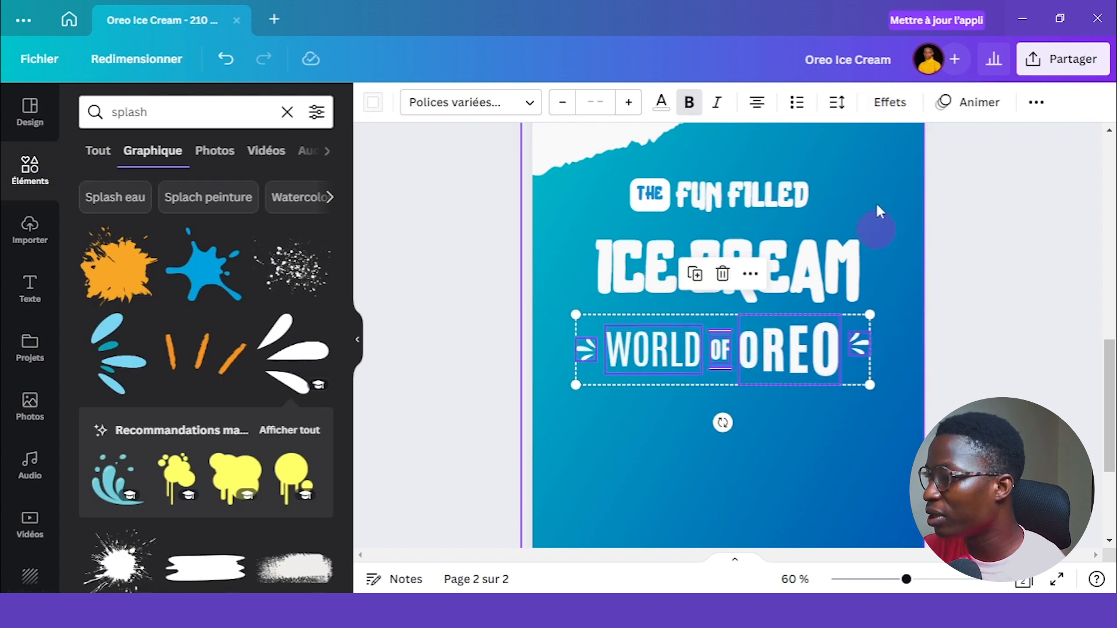
{"action": "left_click", "coordinate": [1035, 101]}
{"action": "left_click", "coordinate": [849, 151]}
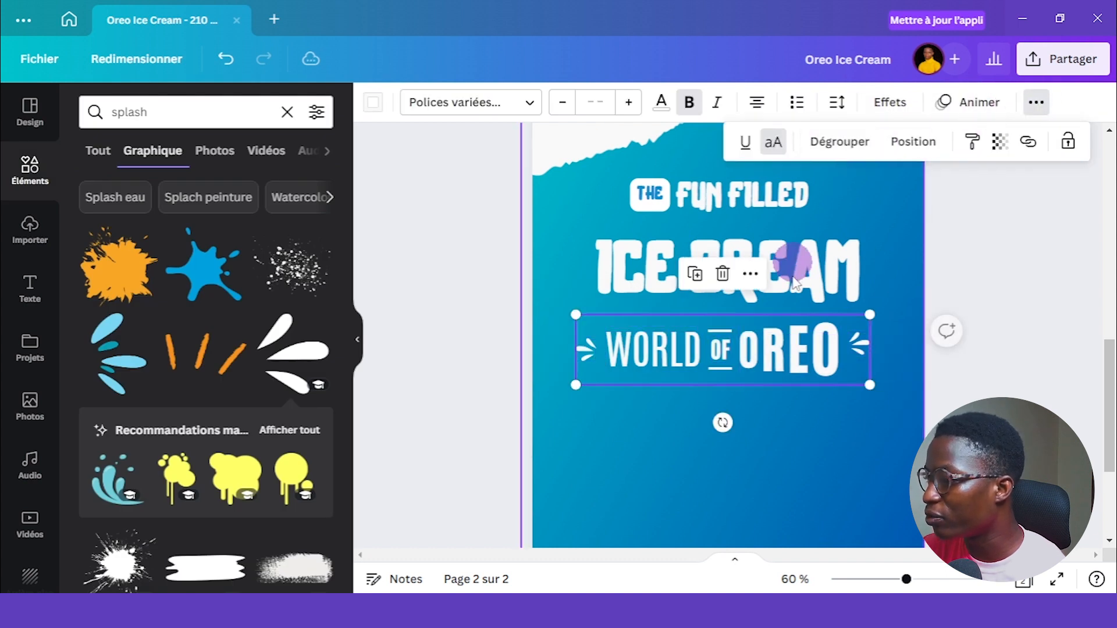
- Shrink the "WORLD OF OREO" group, lower "ICE CREAM" and fit the group between "FUN FILLED" and "ICE CREAM"
{"action": "left_click_drag", "start_coordinate": [869, 316], "coordinate": [811, 349]}
{"action": "left_click_drag", "start_coordinate": [833, 269], "coordinate": [816, 295]}
{"action": "left_click", "coordinate": [764, 364]}
{"action": "left_click_drag", "start_coordinate": [763, 361], "coordinate": [795, 245]}
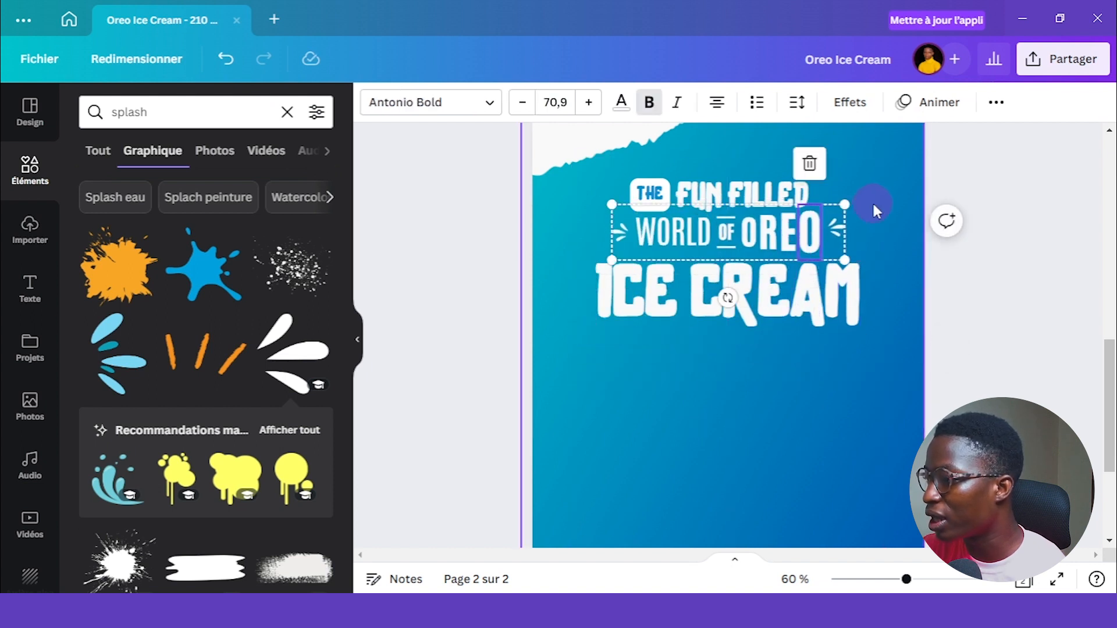
{"action": "left_click", "coordinate": [924, 426]}
- Select all the headline pieces without the torn white corner and nudge them slightly upward together
{"action": "left_click_drag", "start_coordinate": [906, 579], "coordinate": [926, 580]}
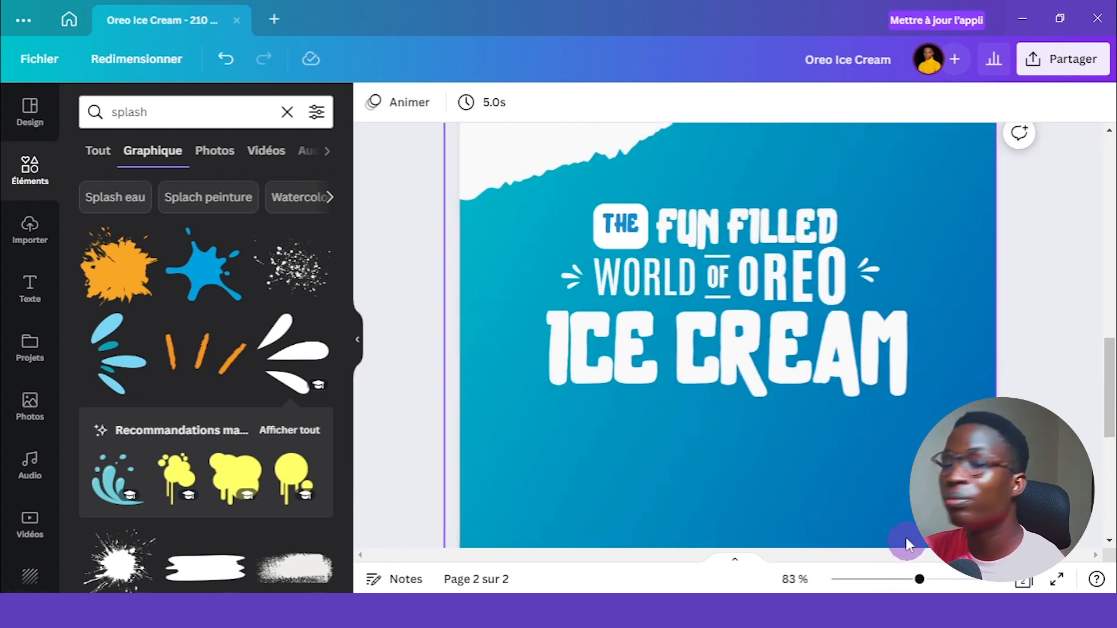
{"action": "left_click_drag", "start_coordinate": [954, 191], "coordinate": [554, 471]}
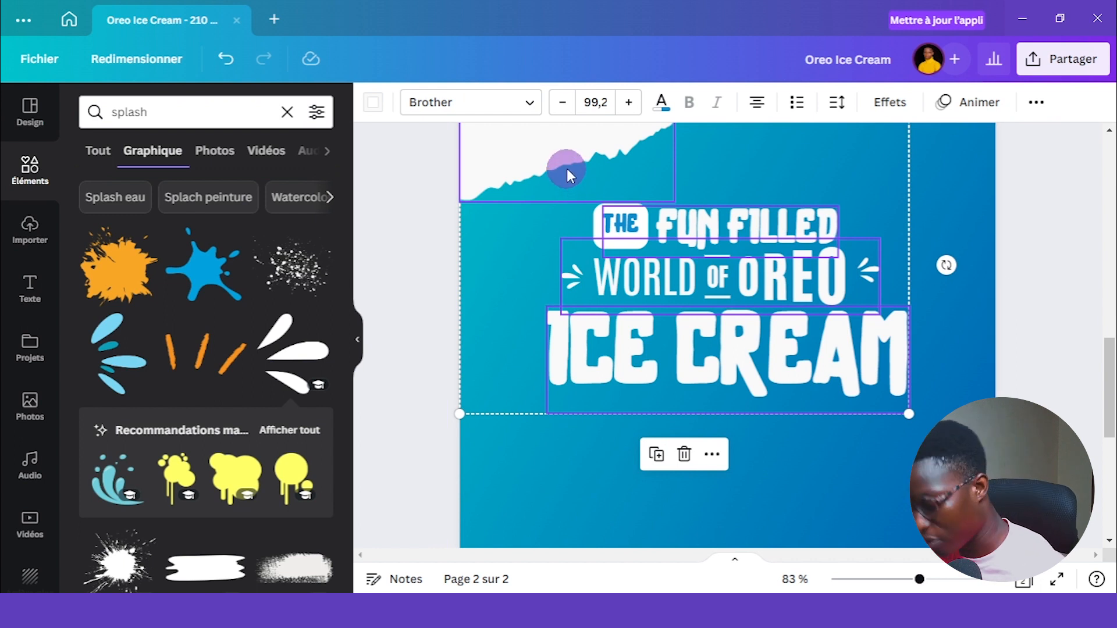
{"action": "left_click", "coordinate": [513, 145], "text": "shift"}
{"action": "left_click_drag", "start_coordinate": [722, 337], "coordinate": [722, 332]}
{"action": "left_click_drag", "start_coordinate": [920, 580], "coordinate": [901, 582]}
{"action": "left_click", "coordinate": [976, 387]}
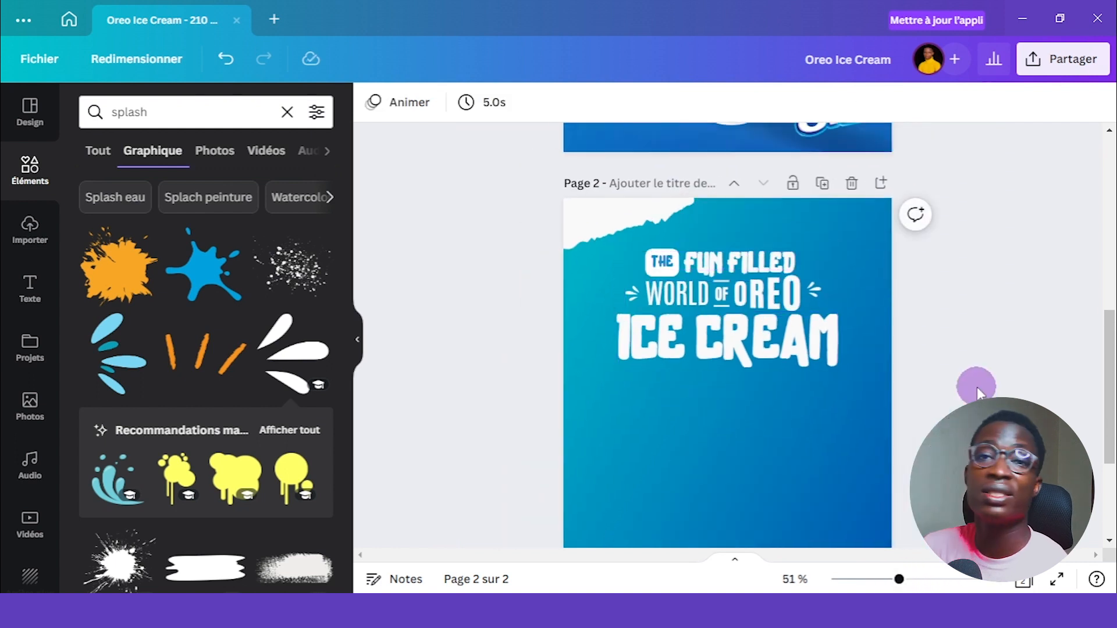
- Look at the cone on page 1, open the uploaded images and check the cone's source picture in Chrome's Google image results
{"action": "scroll", "coordinate": [1012, 311], "scroll_direction": "down", "scroll_amount": 3}
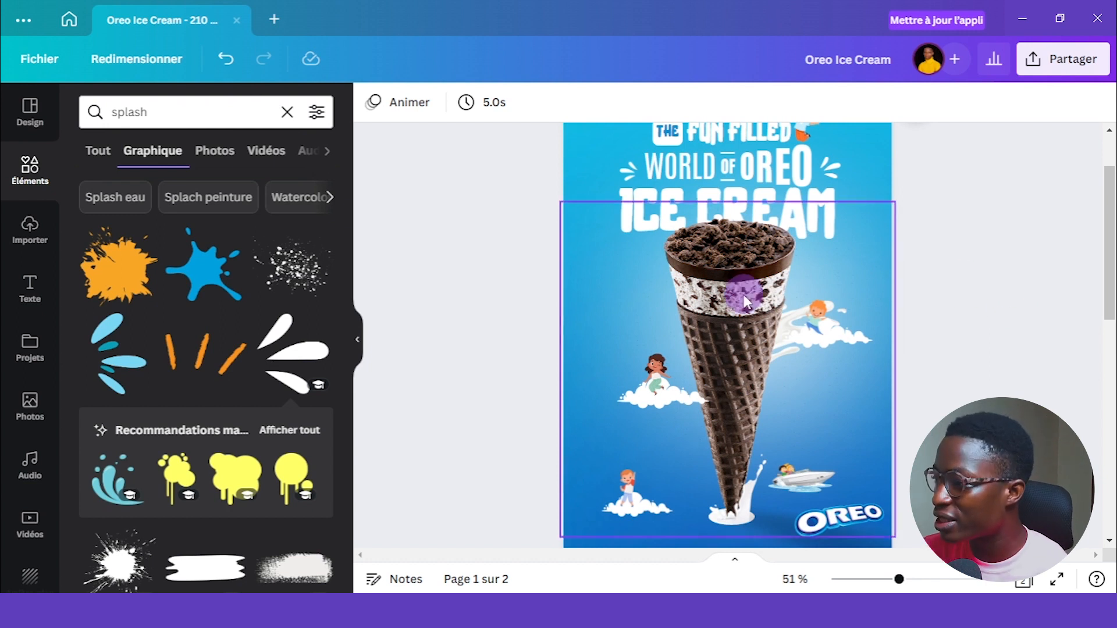
{"action": "left_click", "coordinate": [26, 239]}
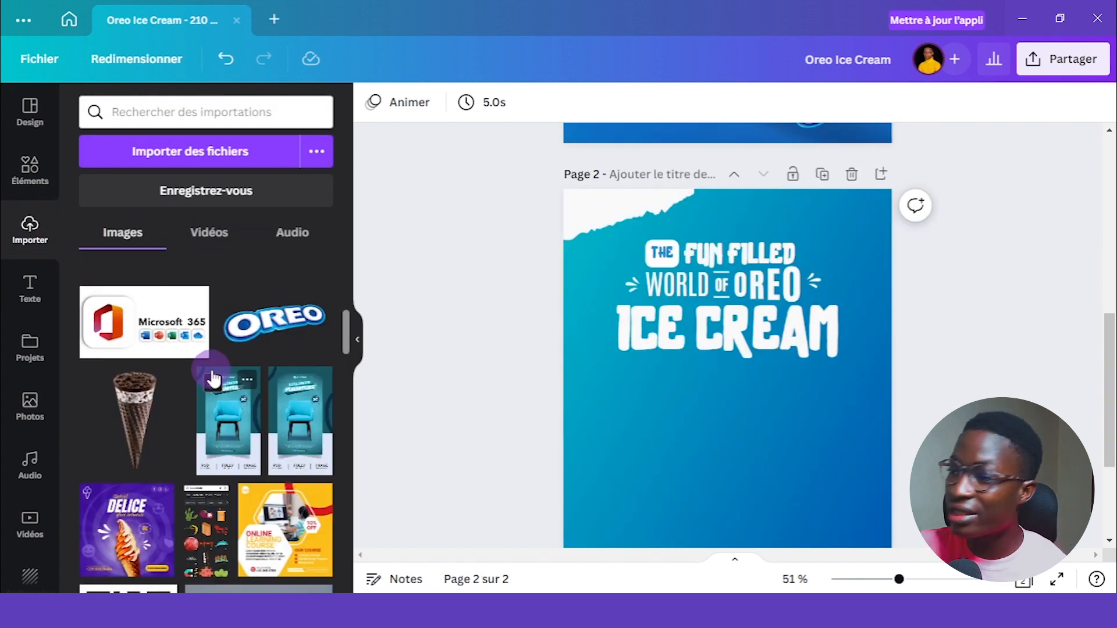
{"action": "scroll", "coordinate": [209, 376], "scroll_direction": "down", "scroll_amount": 2}
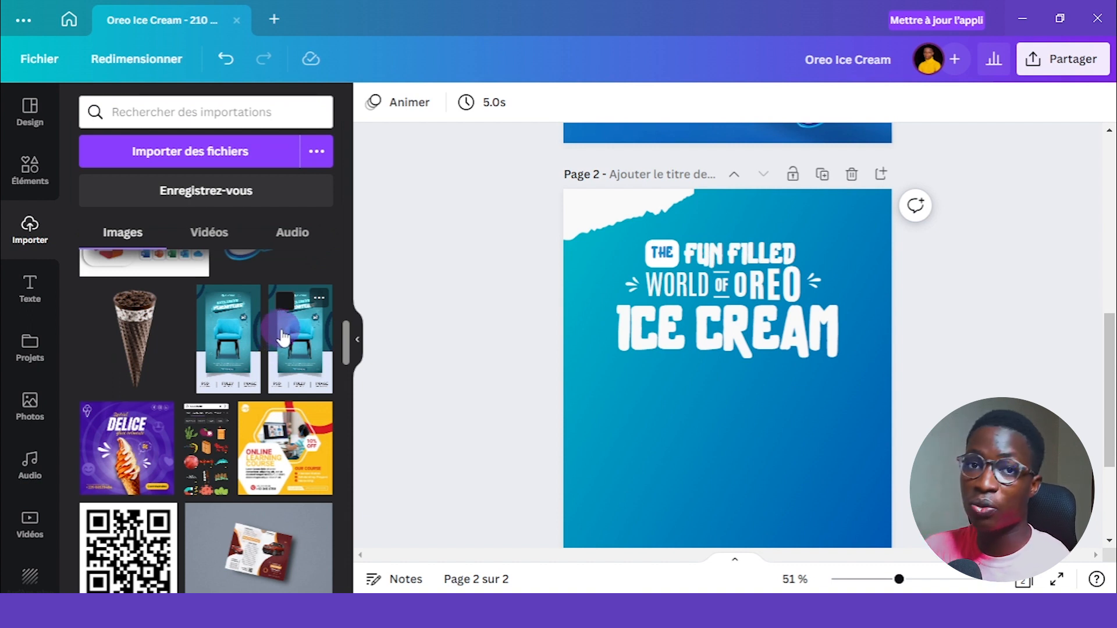
{"action": "key", "text": "alt+Tab"}
{"action": "key", "text": "alt+Tab"}
{"action": "key", "text": "Tab"}
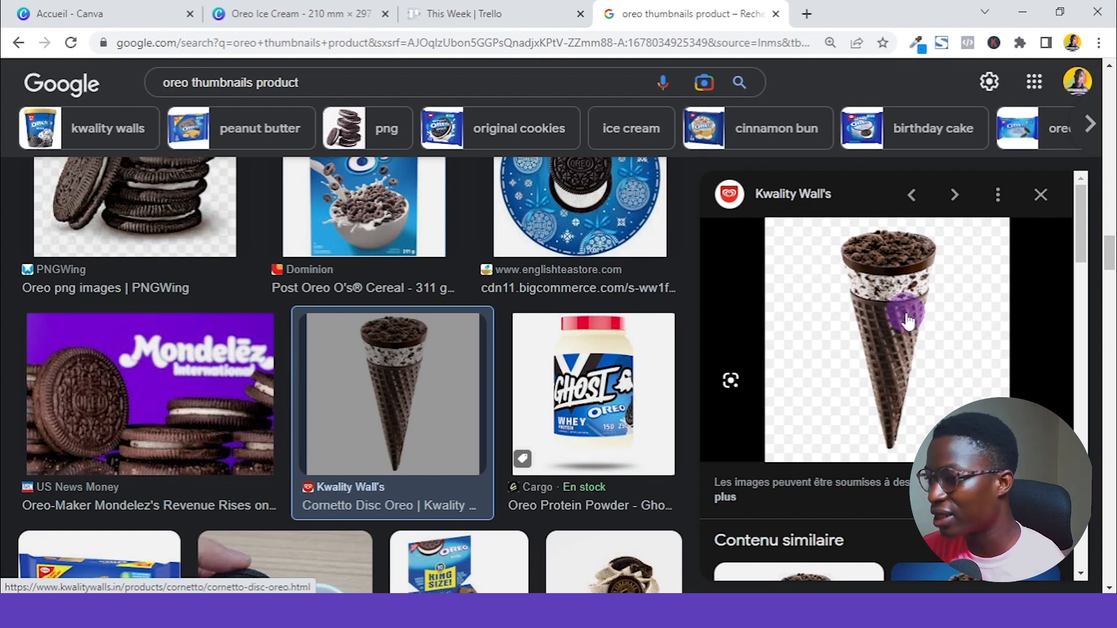
{"action": "key", "text": "alt+Tab"}
{"action": "key", "text": "Tab"}
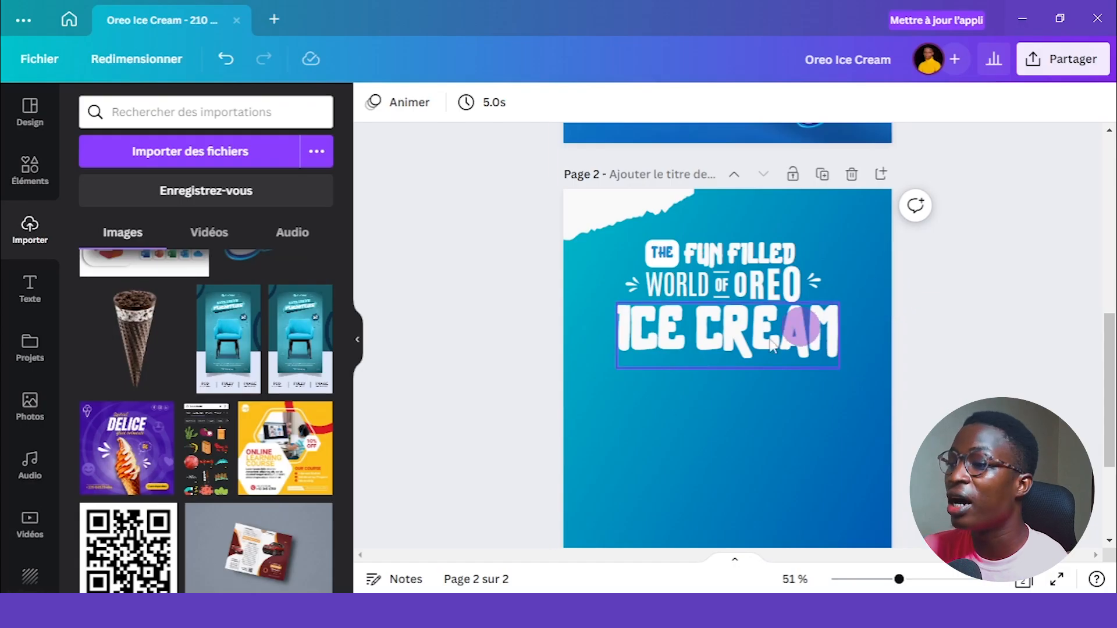
- Add the uploaded cone image to page 2 and lower it so its top overlaps the bottom of "ICE CREAM"
{"action": "left_click", "coordinate": [138, 351]}
{"action": "scroll", "coordinate": [1052, 290], "scroll_direction": "down", "scroll_amount": 3}
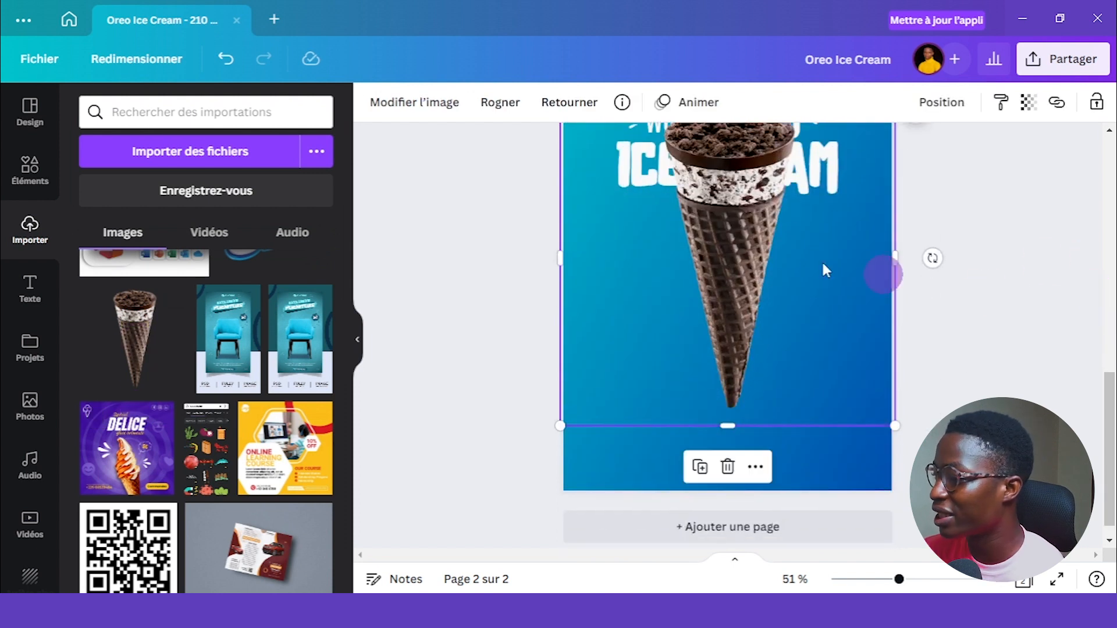
{"action": "left_click_drag", "start_coordinate": [770, 270], "coordinate": [768, 293]}
{"action": "left_click", "coordinate": [1054, 269]}
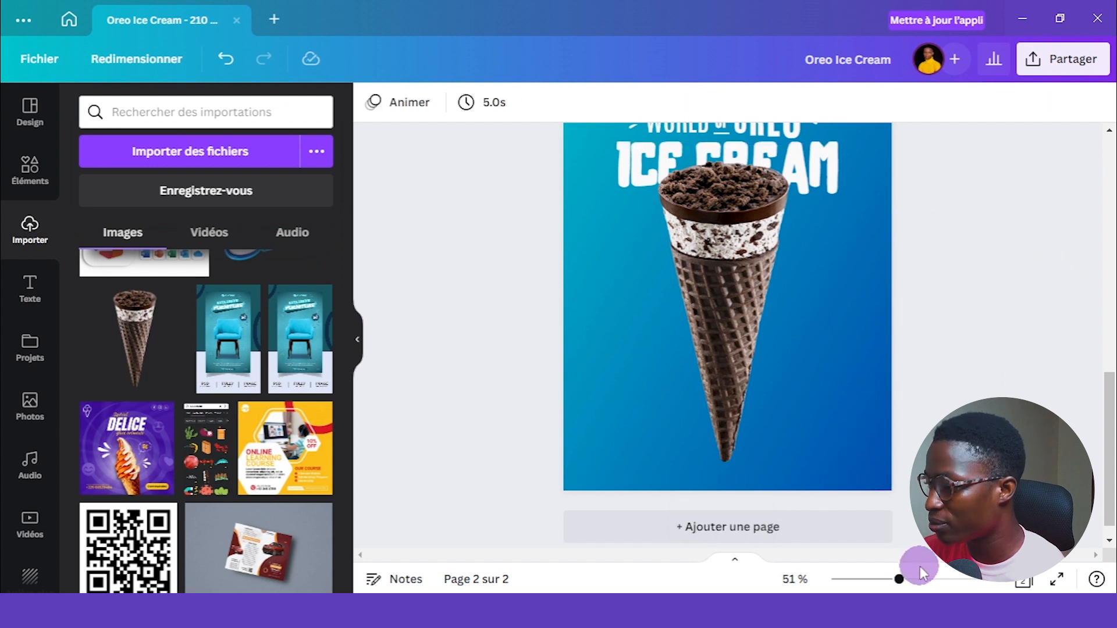
- Compare the whole of page 2 with page 1 to see which elements around the cone are missing
{"action": "left_click_drag", "start_coordinate": [902, 579], "coordinate": [873, 580]}
{"action": "scroll", "coordinate": [949, 372], "scroll_direction": "up", "scroll_amount": 4}
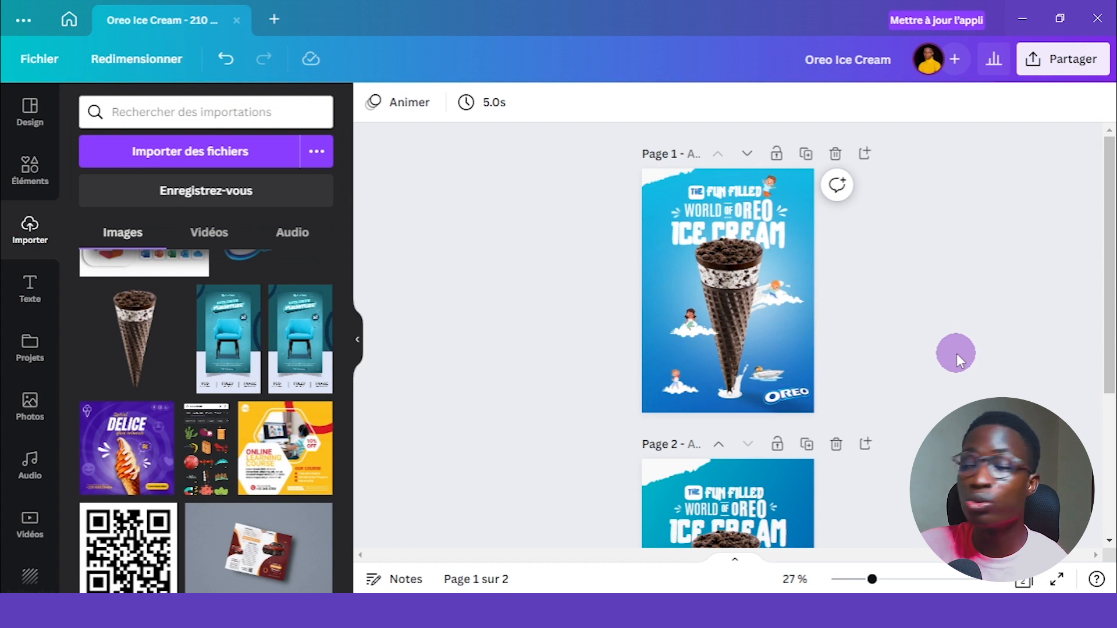
{"action": "scroll", "coordinate": [1015, 275], "scroll_direction": "down", "scroll_amount": 3}
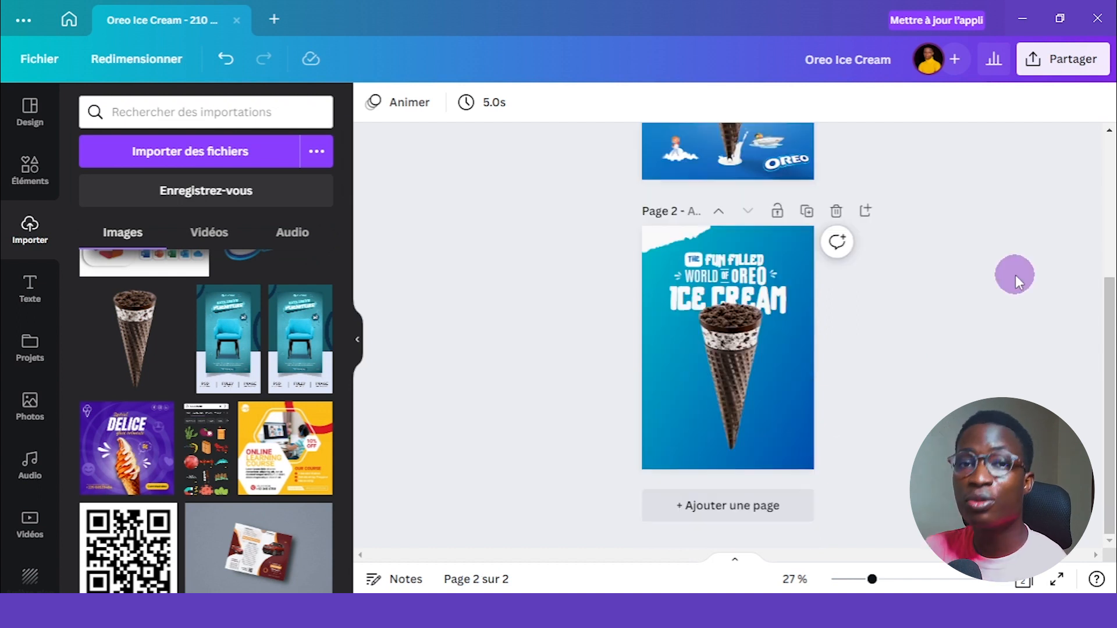
{"action": "scroll", "coordinate": [1013, 275], "scroll_direction": "up", "scroll_amount": 3}
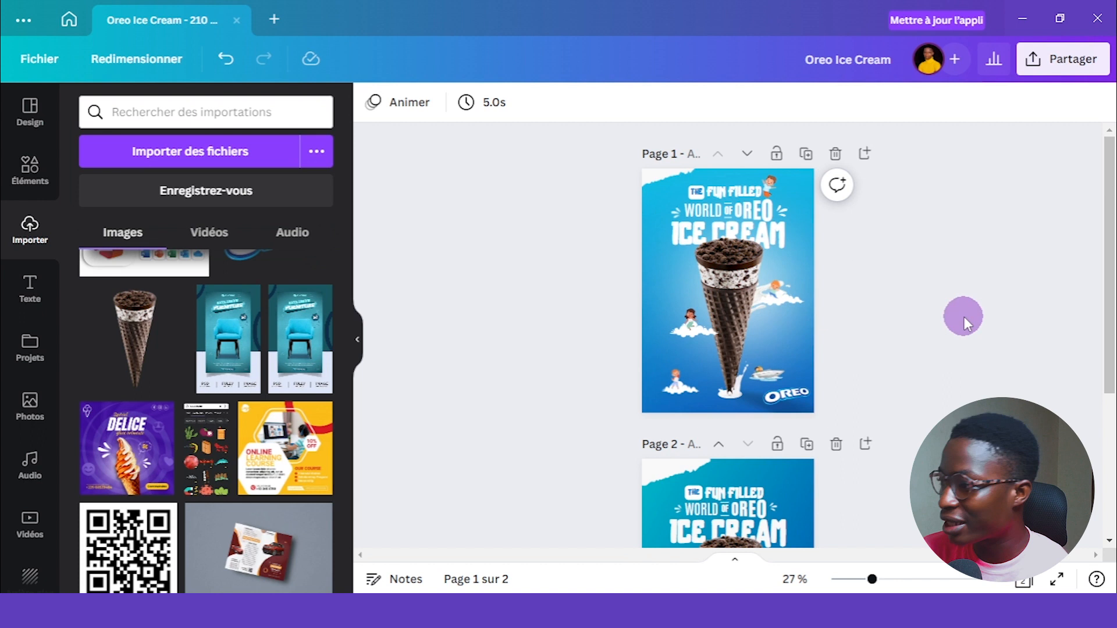
{"action": "scroll", "coordinate": [963, 316], "scroll_direction": "down", "scroll_amount": 4}
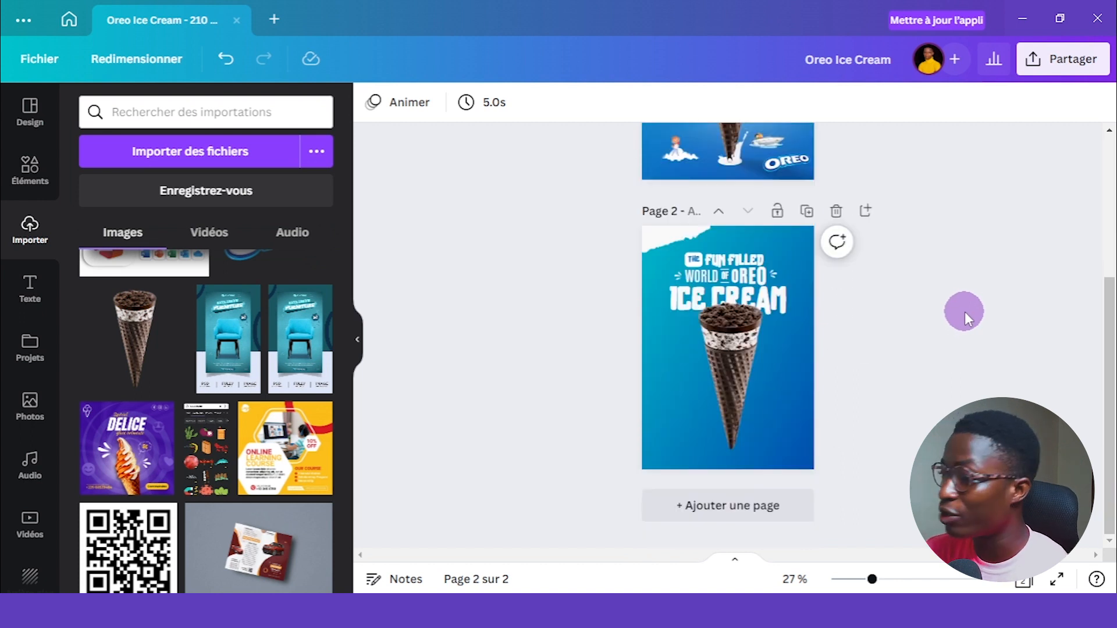
{"action": "scroll", "coordinate": [958, 349], "scroll_direction": "up", "scroll_amount": 1}
{"action": "scroll", "coordinate": [950, 411], "scroll_direction": "up", "scroll_amount": 2}
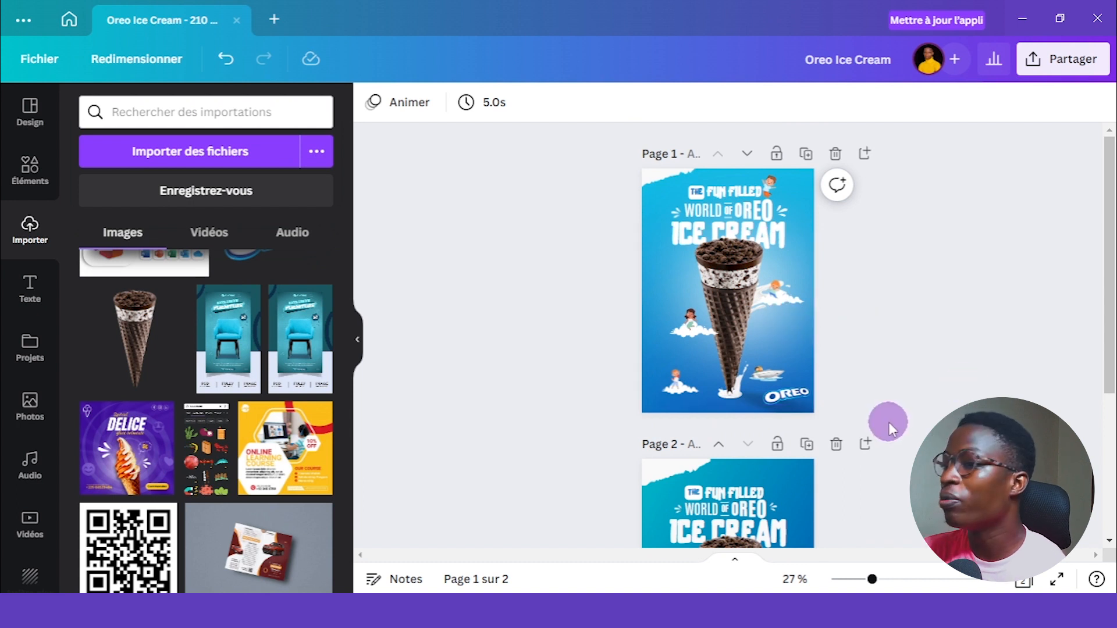
- Search the elements for "blurred" and browse only the graphics among the results
{"action": "scroll", "coordinate": [889, 423], "scroll_direction": "down", "scroll_amount": 3}
{"action": "left_click", "coordinate": [30, 169]}
{"action": "double_click", "coordinate": [179, 115]}
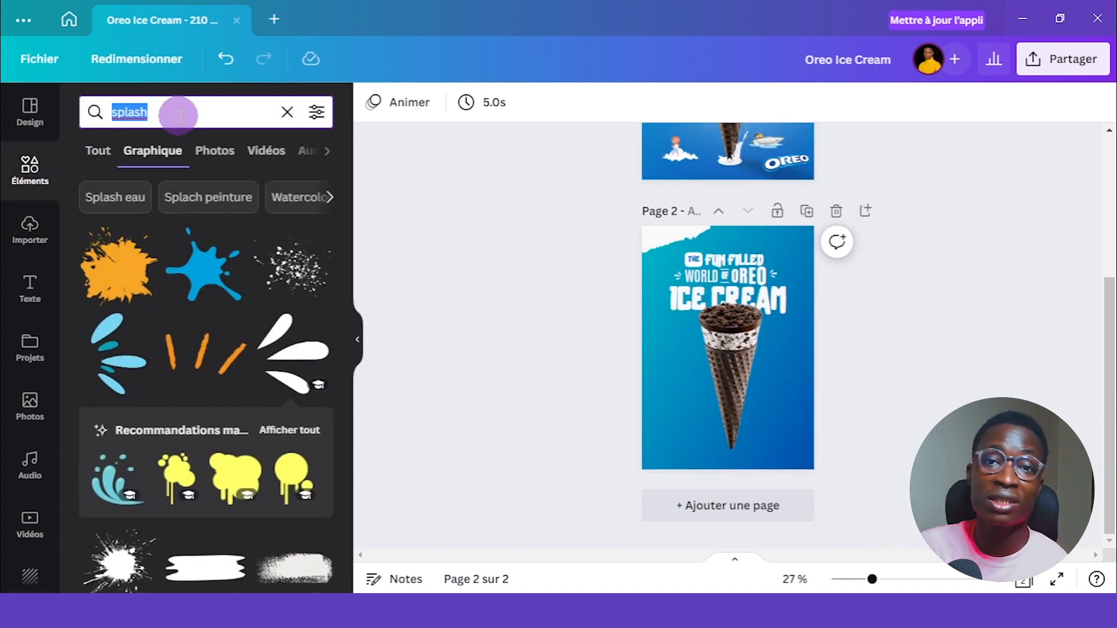
{"action": "type", "text": "blurred"}
{"action": "key", "text": "Return"}
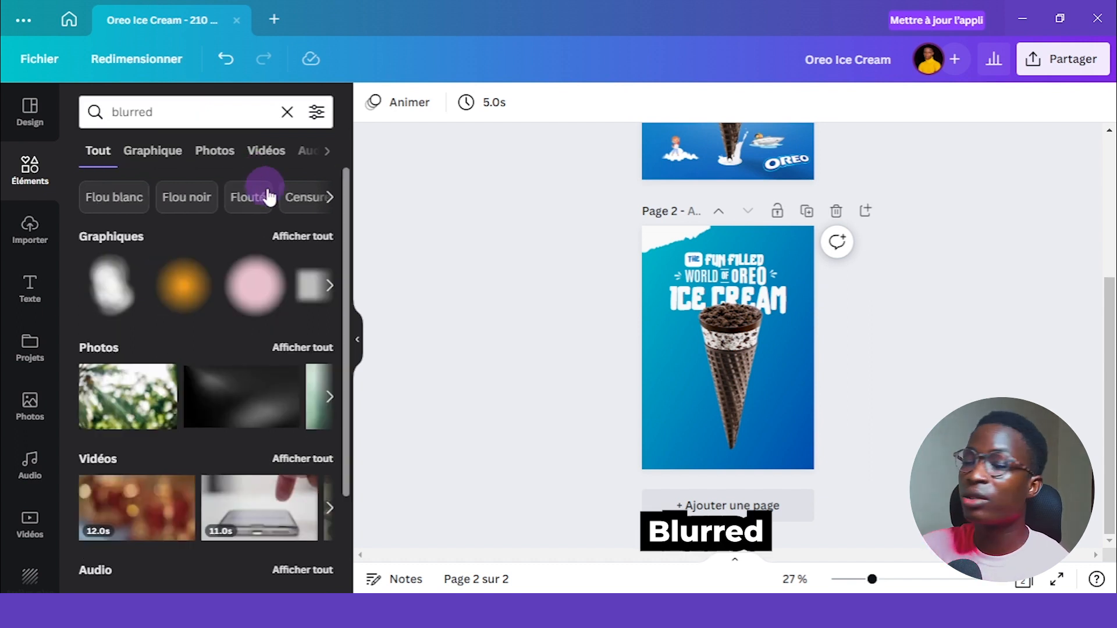
{"action": "left_click", "coordinate": [295, 231]}
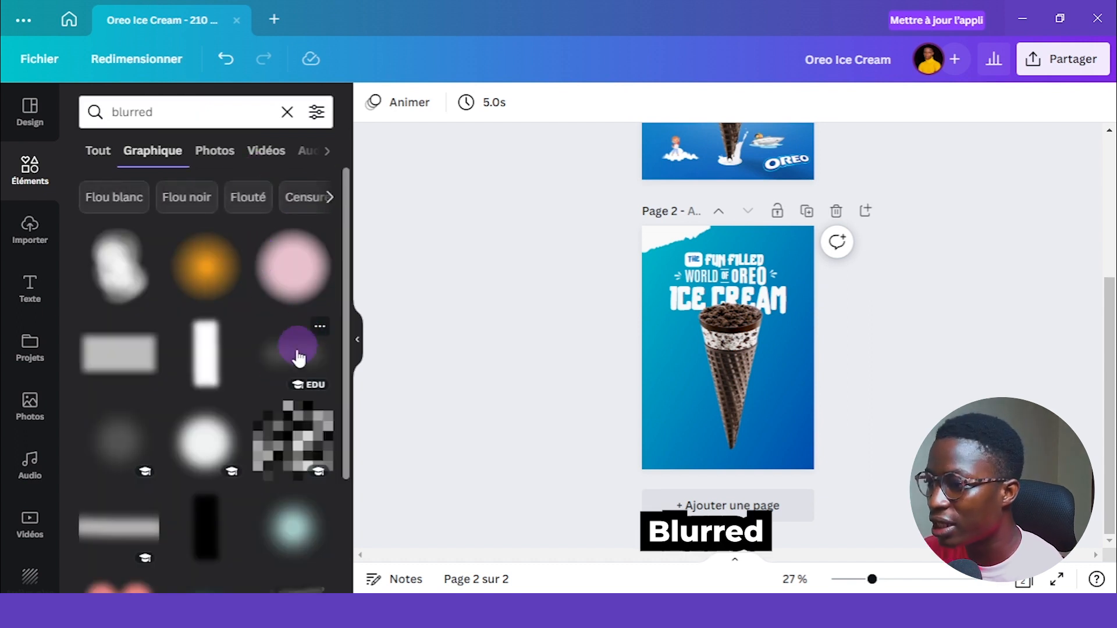
{"action": "scroll", "coordinate": [262, 374], "scroll_direction": "down", "scroll_amount": 2}
{"action": "scroll", "coordinate": [255, 387], "scroll_direction": "up", "scroll_amount": 2}
- Add the orange blurred circle to page 2 and recolour it with the document's off-white
{"action": "left_click", "coordinate": [206, 266]}
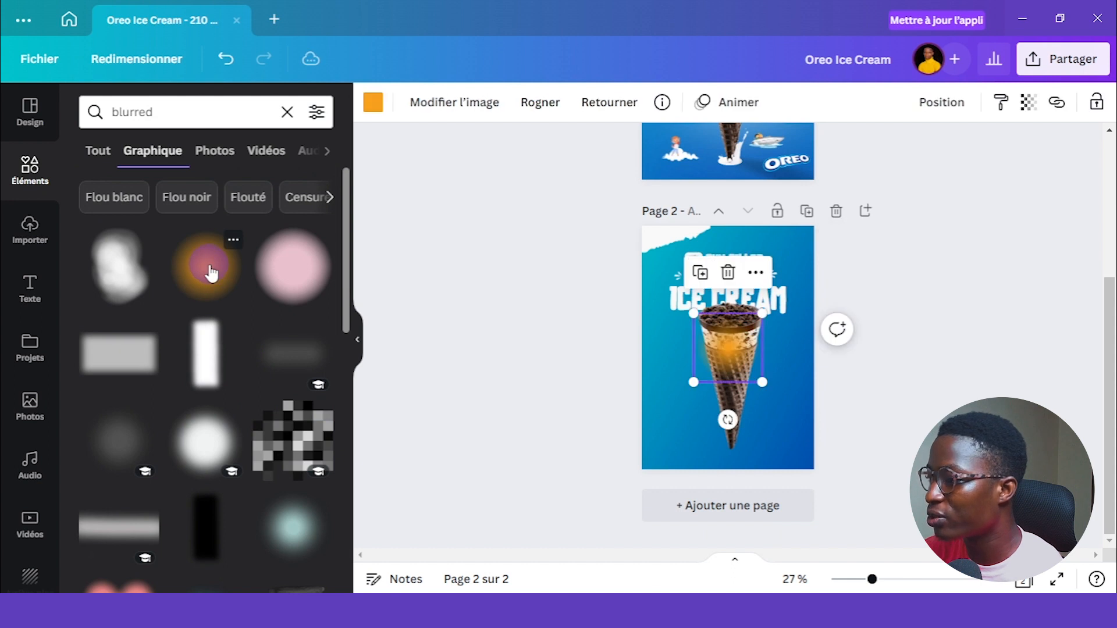
{"action": "left_click", "coordinate": [373, 105]}
{"action": "left_click", "coordinate": [261, 201]}
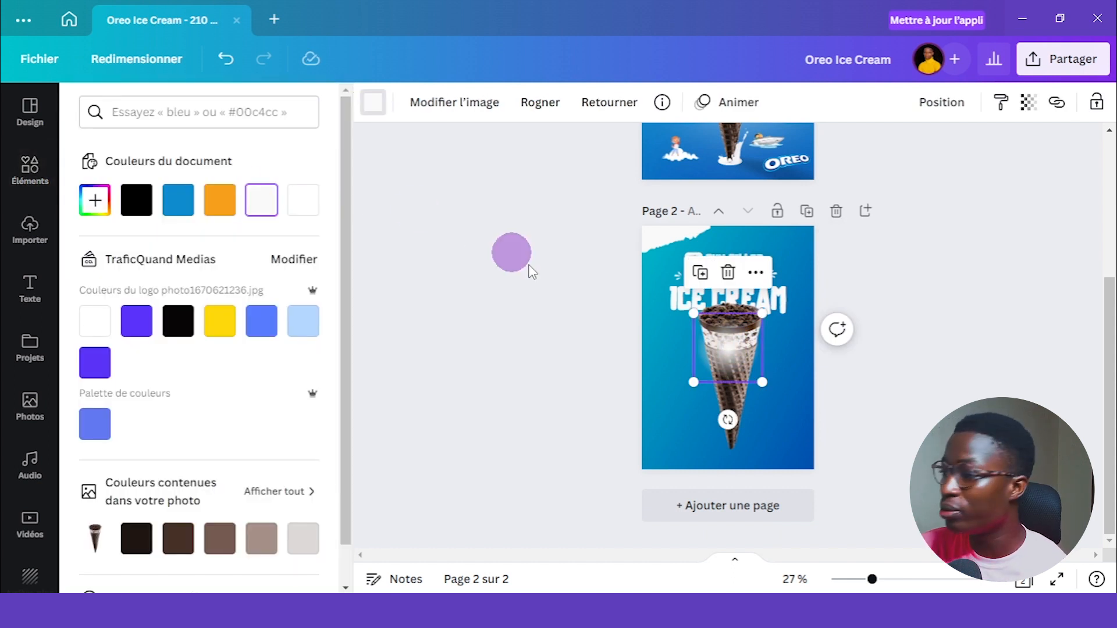
- Enlarge the blurred circle beyond the page's width, centre it behind the cone and headline, and lower its opacity
{"action": "left_click_drag", "start_coordinate": [688, 383], "coordinate": [496, 481]}
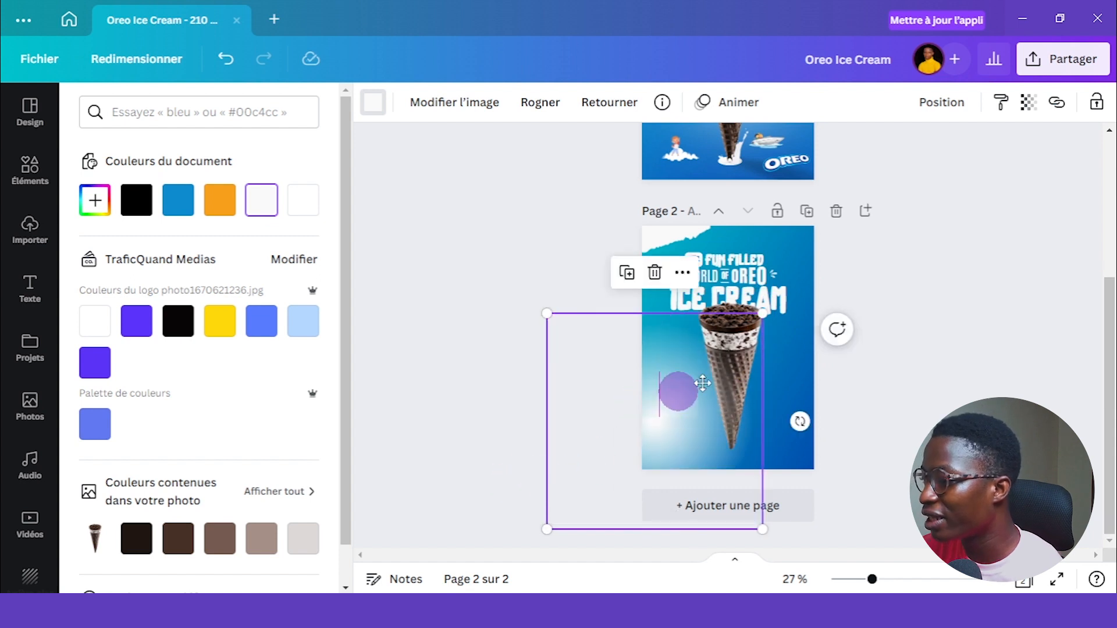
{"action": "left_click_drag", "start_coordinate": [675, 391], "coordinate": [765, 341]}
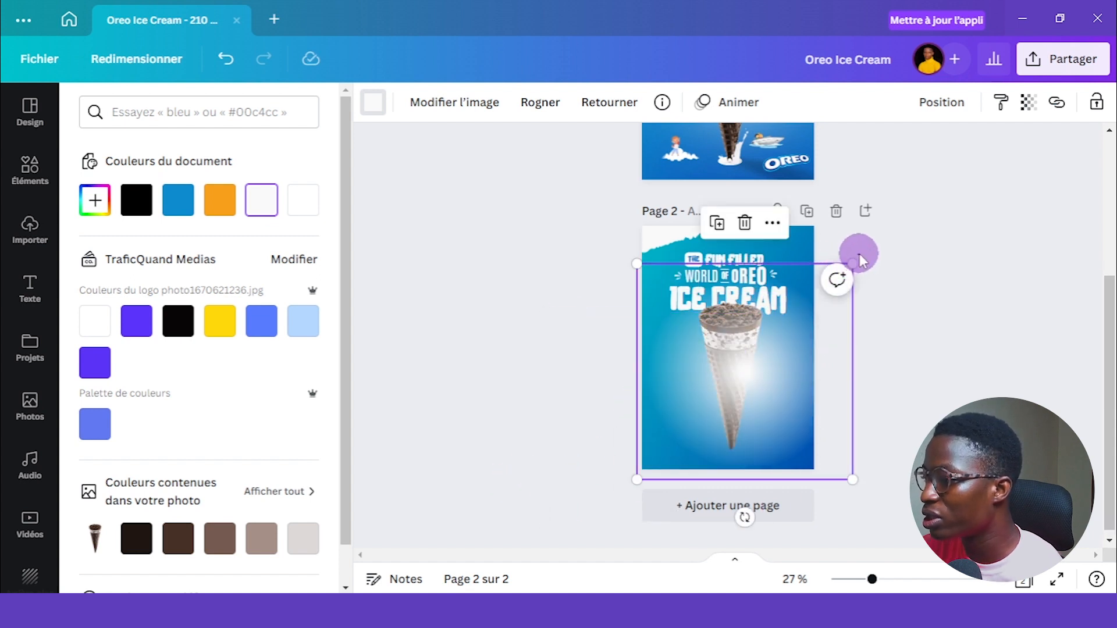
{"action": "left_click_drag", "start_coordinate": [853, 264], "coordinate": [931, 230]}
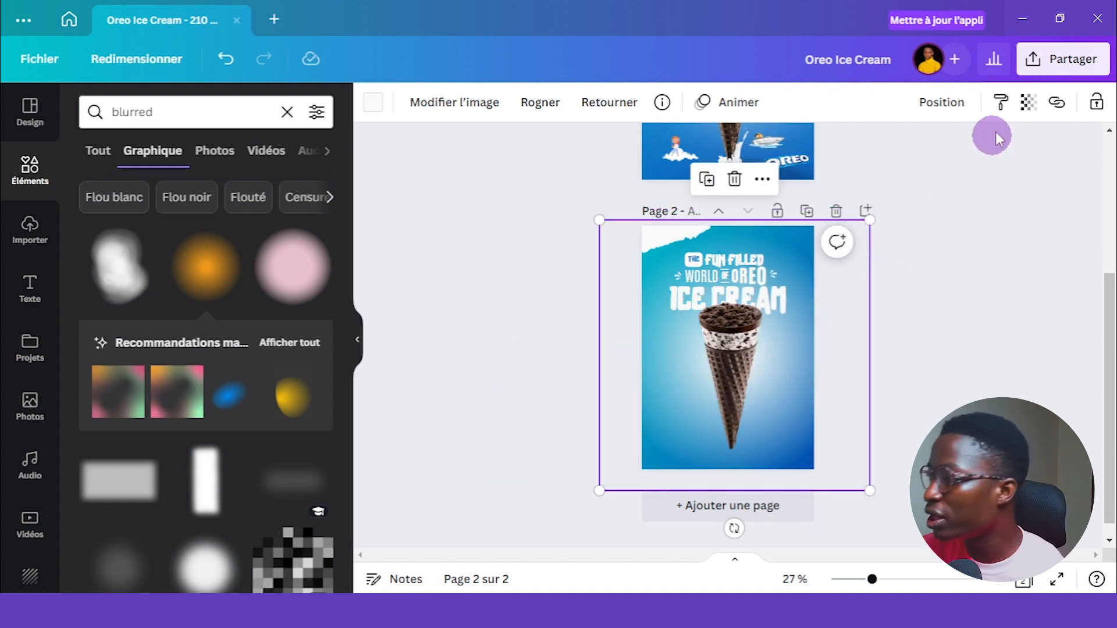
{"action": "left_click", "coordinate": [1026, 115]}
{"action": "left_click_drag", "start_coordinate": [1014, 177], "coordinate": [977, 175]}
- Compare the softened glow on page 2 with page 1's background and examine the details around its cone
{"action": "scroll", "coordinate": [994, 288], "scroll_direction": "up", "scroll_amount": 5}
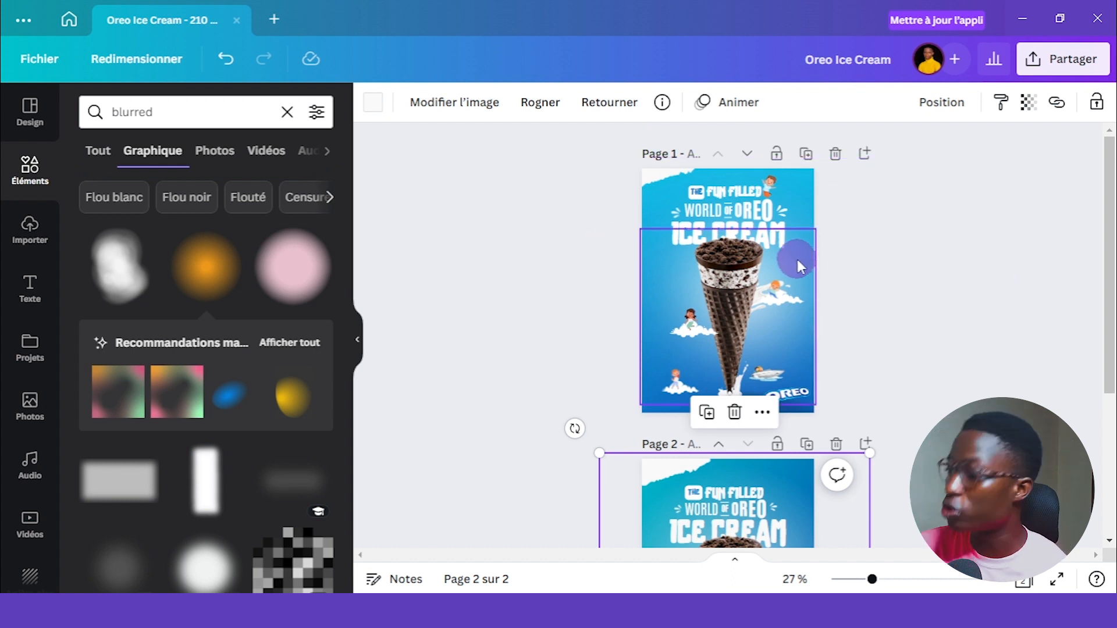
{"action": "scroll", "coordinate": [796, 256], "scroll_direction": "down", "scroll_amount": 4}
{"action": "left_click_drag", "start_coordinate": [871, 580], "coordinate": [904, 579]}
{"action": "scroll", "coordinate": [1025, 318], "scroll_direction": "up", "scroll_amount": 5}
{"action": "scroll", "coordinate": [1025, 318], "scroll_direction": "up", "scroll_amount": 5}
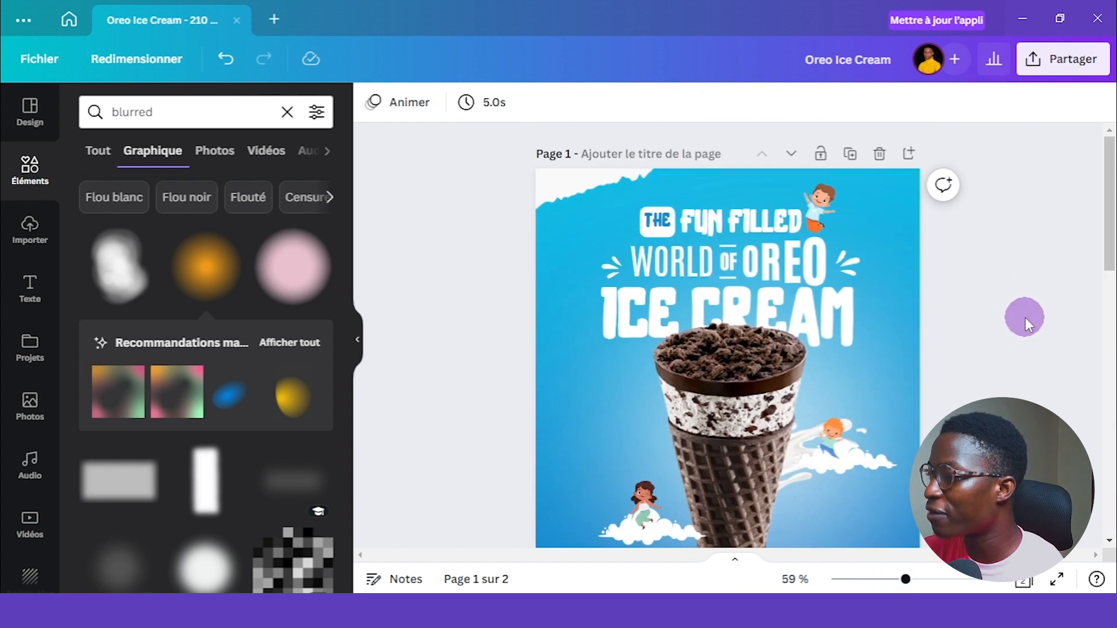
- Return to page 2 and search the graphics for "milk splash"
{"action": "scroll", "coordinate": [1020, 319], "scroll_direction": "down", "scroll_amount": 3}
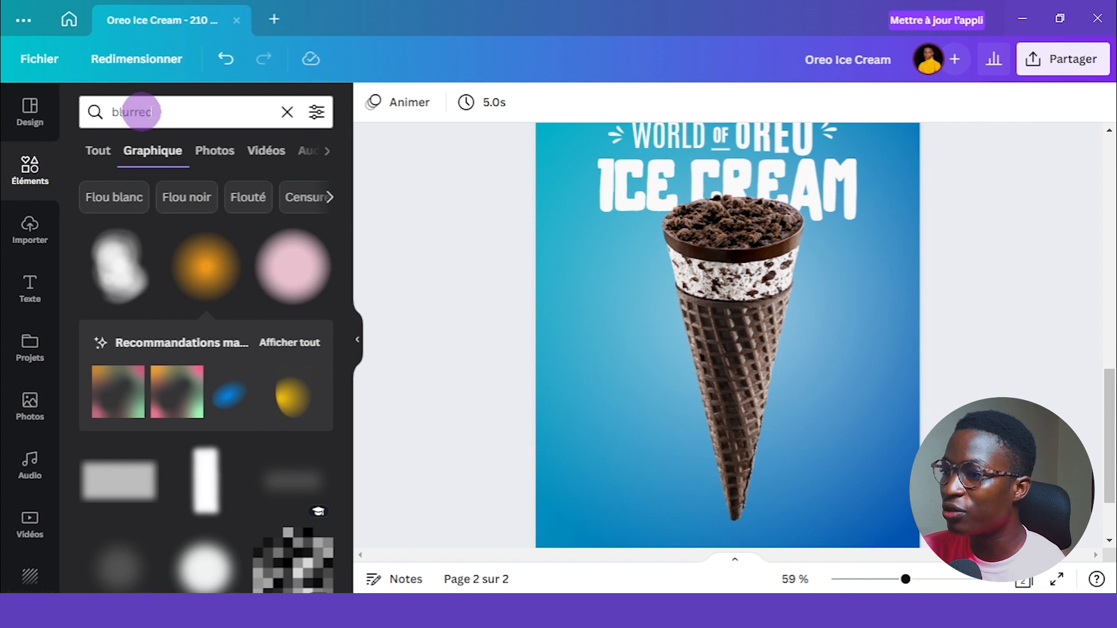
{"action": "left_click", "coordinate": [169, 117]}
{"action": "double_click", "coordinate": [172, 121]}
{"action": "type", "text": "milk splash"}
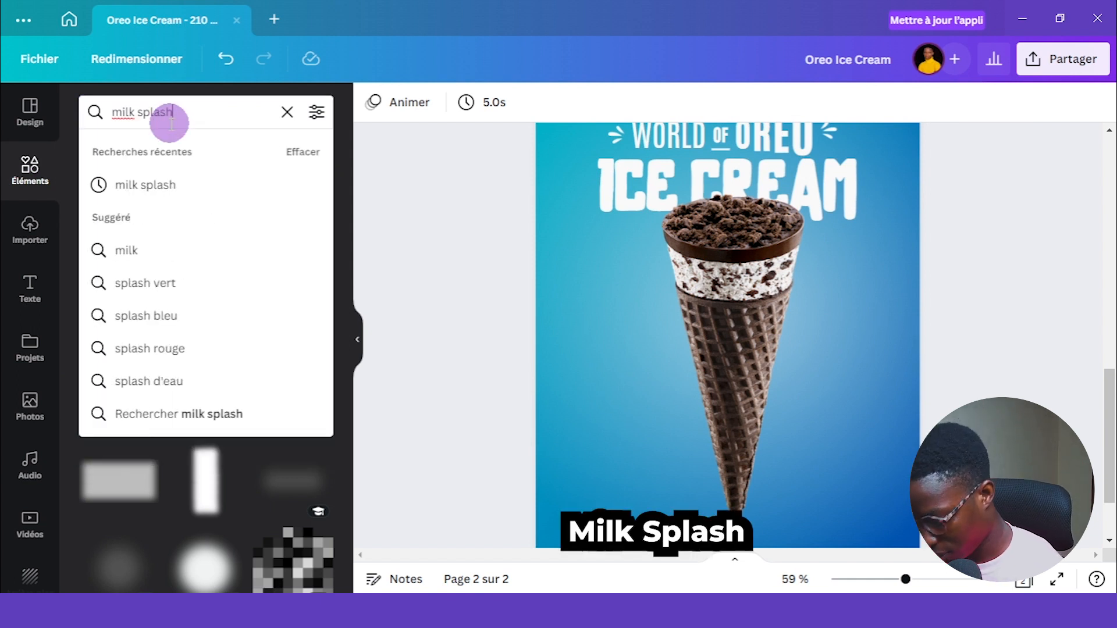
{"action": "key", "text": "Return"}
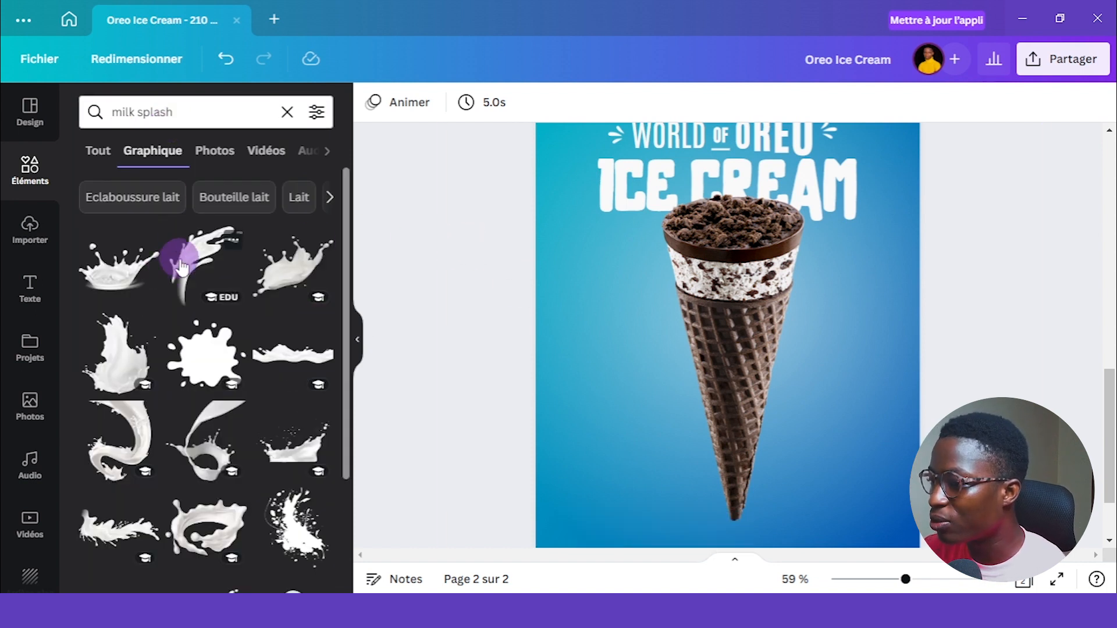
- Add the curved milk splash, enlarge and tilt it slightly against the cone's right side, and send it behind the cone
{"action": "left_click", "coordinate": [198, 261]}
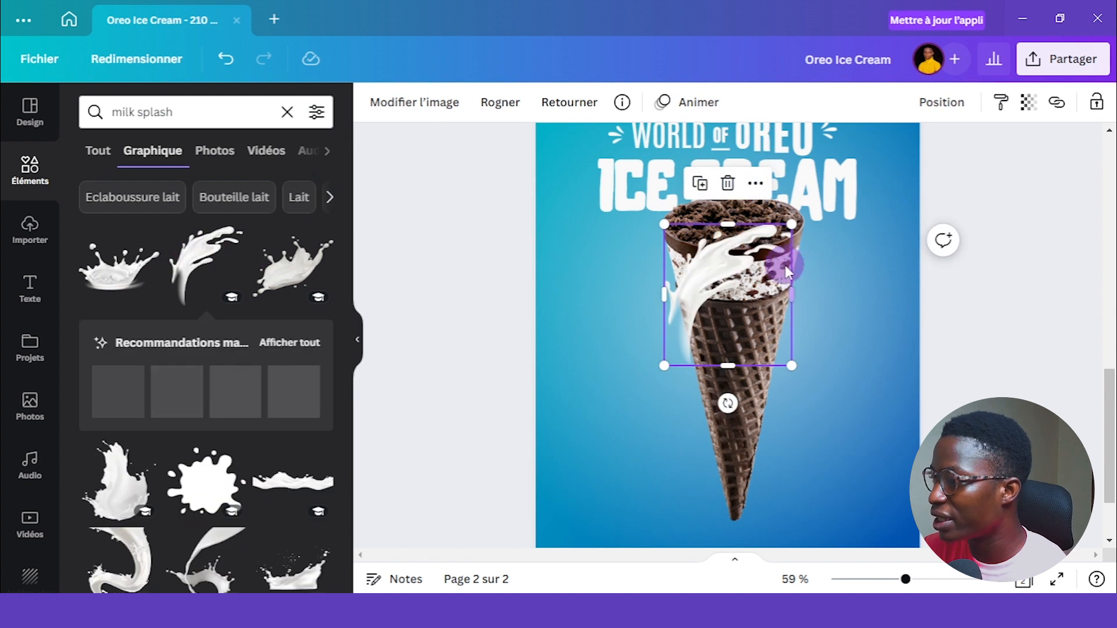
{"action": "left_click_drag", "start_coordinate": [793, 220], "coordinate": [823, 212]}
{"action": "left_click_drag", "start_coordinate": [732, 274], "coordinate": [797, 318]}
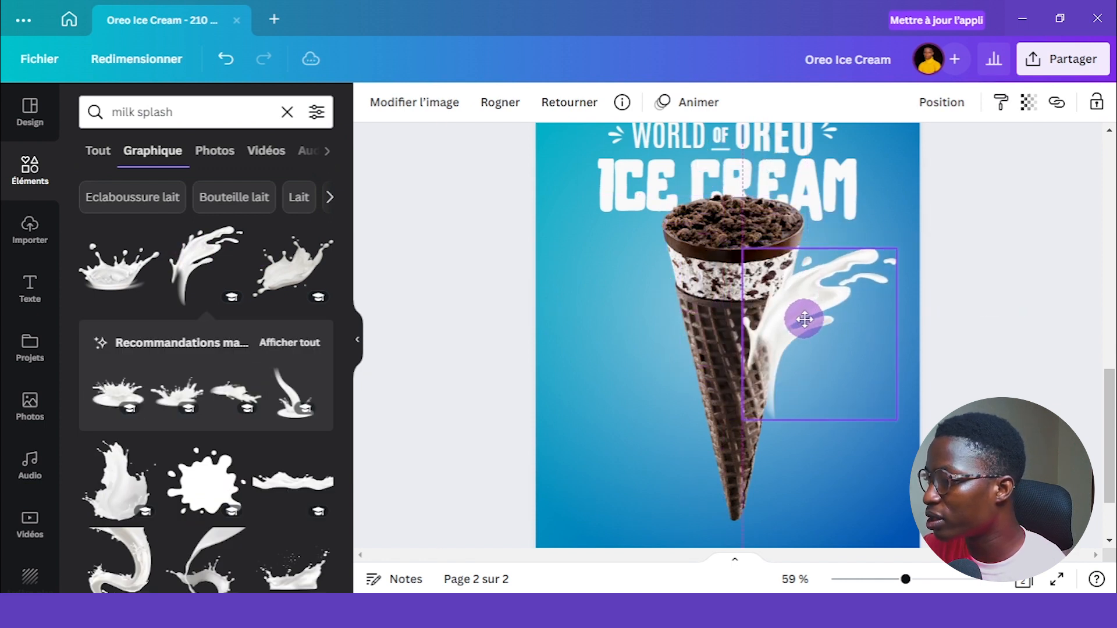
{"action": "scroll", "coordinate": [951, 152], "scroll_direction": "up", "scroll_amount": 2}
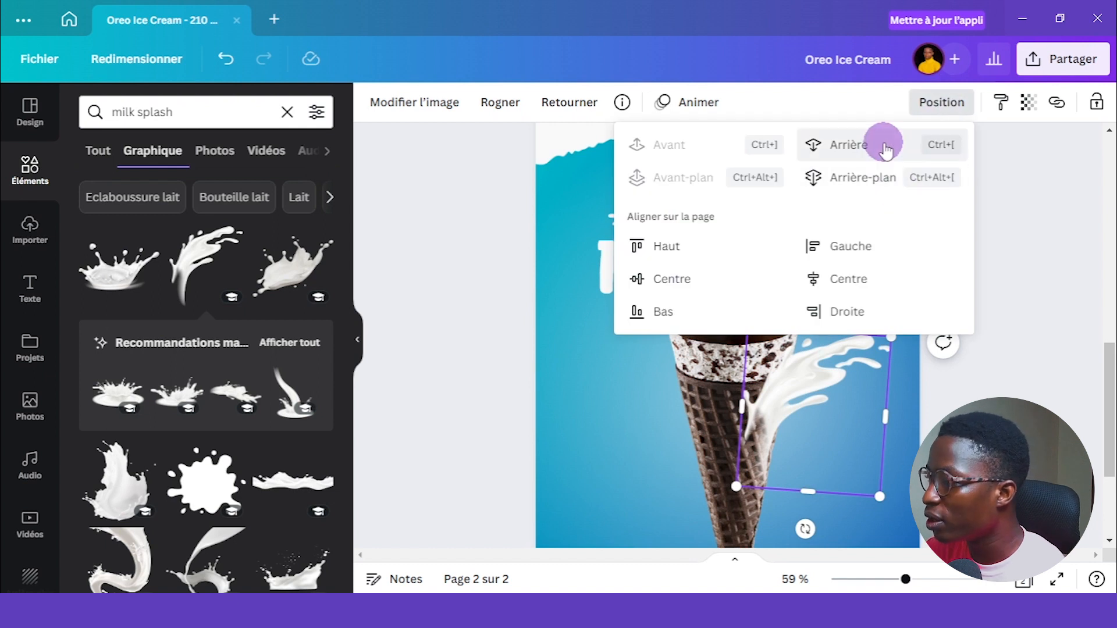
{"action": "left_click", "coordinate": [885, 145]}
{"action": "left_click", "coordinate": [1052, 262]}
- Add a circle to page 2, flatten it into a wide ellipse and fill it with the document's off-white
{"action": "scroll", "coordinate": [1052, 262], "scroll_direction": "down", "scroll_amount": 3}
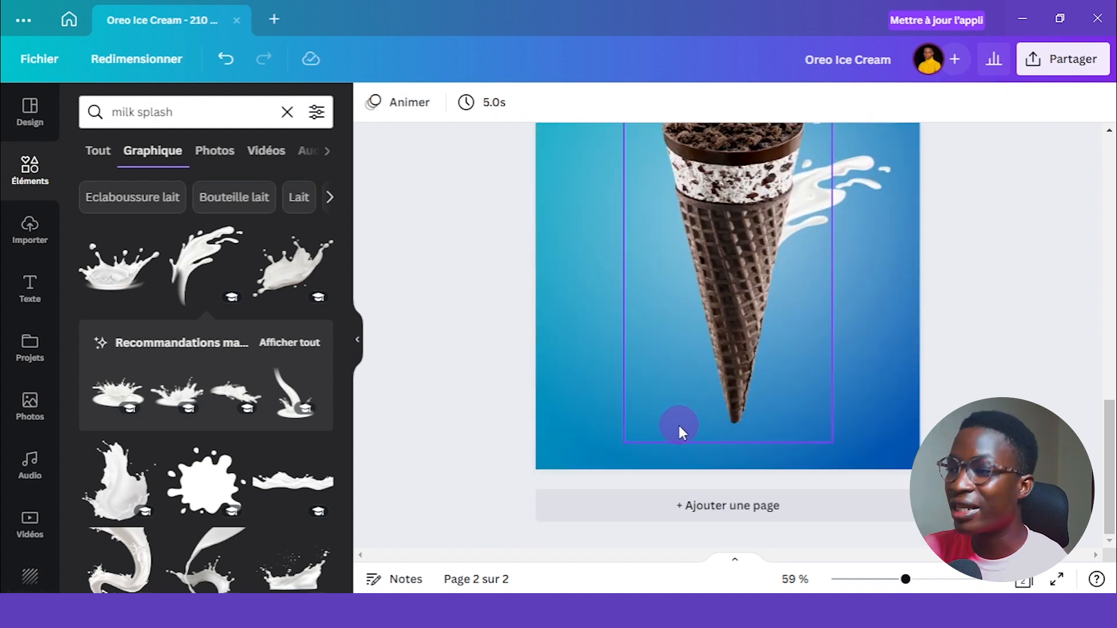
{"action": "key", "text": "c"}
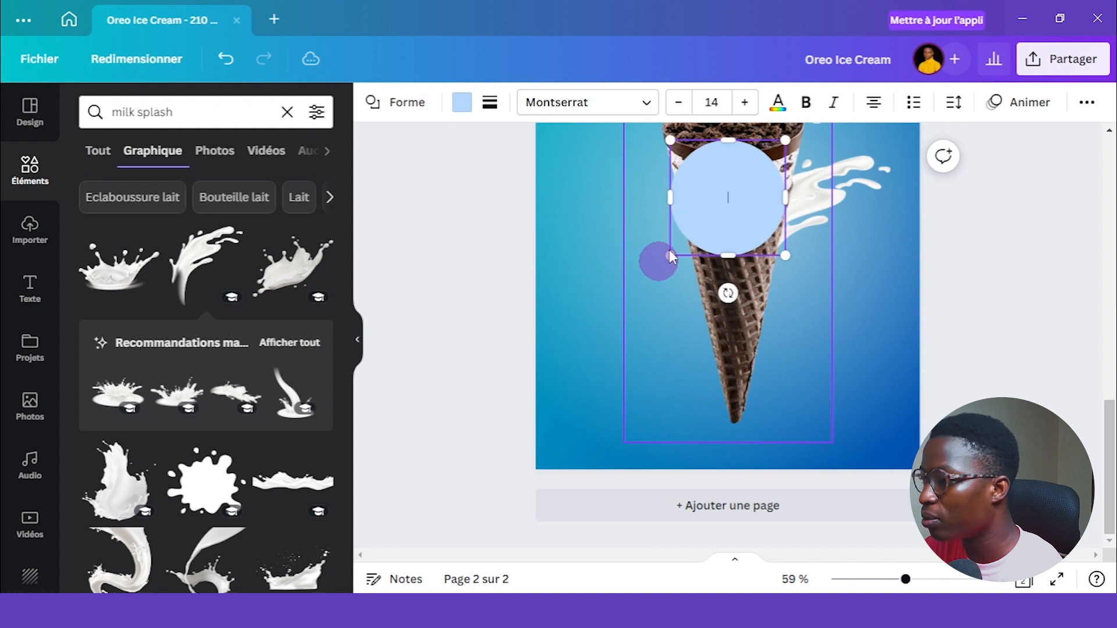
{"action": "left_click_drag", "start_coordinate": [728, 150], "coordinate": [728, 219]}
{"action": "left_click", "coordinate": [460, 102]}
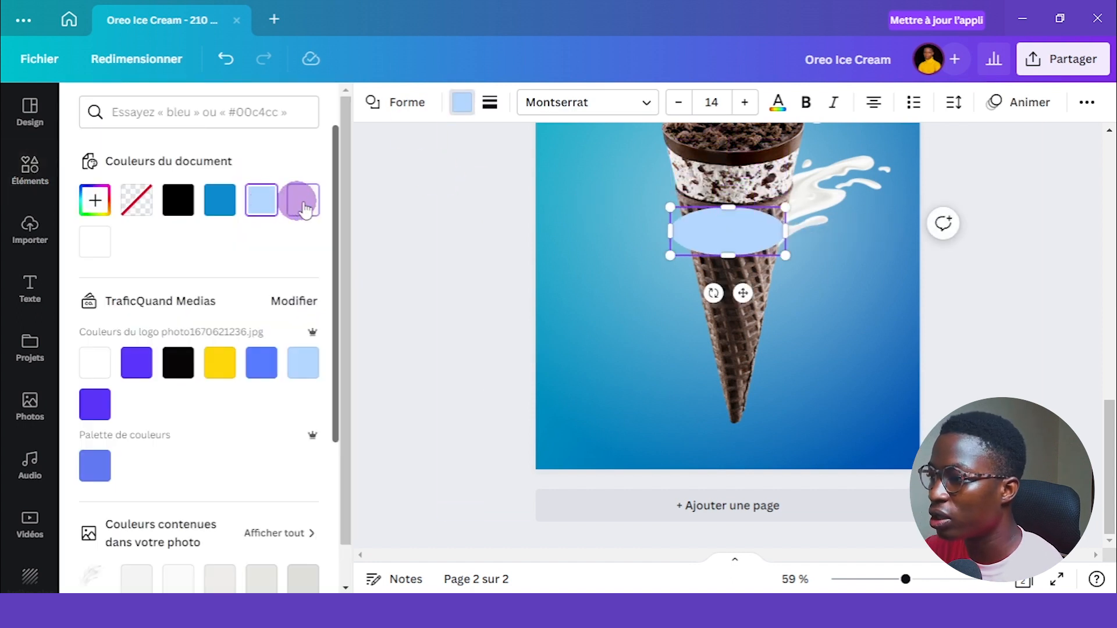
{"action": "left_click", "coordinate": [303, 204]}
- Shrink the off-white ellipse and place it centred under the tip of the cone
{"action": "left_click", "coordinate": [706, 227]}
{"action": "left_click_drag", "start_coordinate": [745, 283], "coordinate": [750, 467]}
{"action": "left_click_drag", "start_coordinate": [793, 387], "coordinate": [753, 407]}
{"action": "left_click_drag", "start_coordinate": [730, 476], "coordinate": [748, 467]}
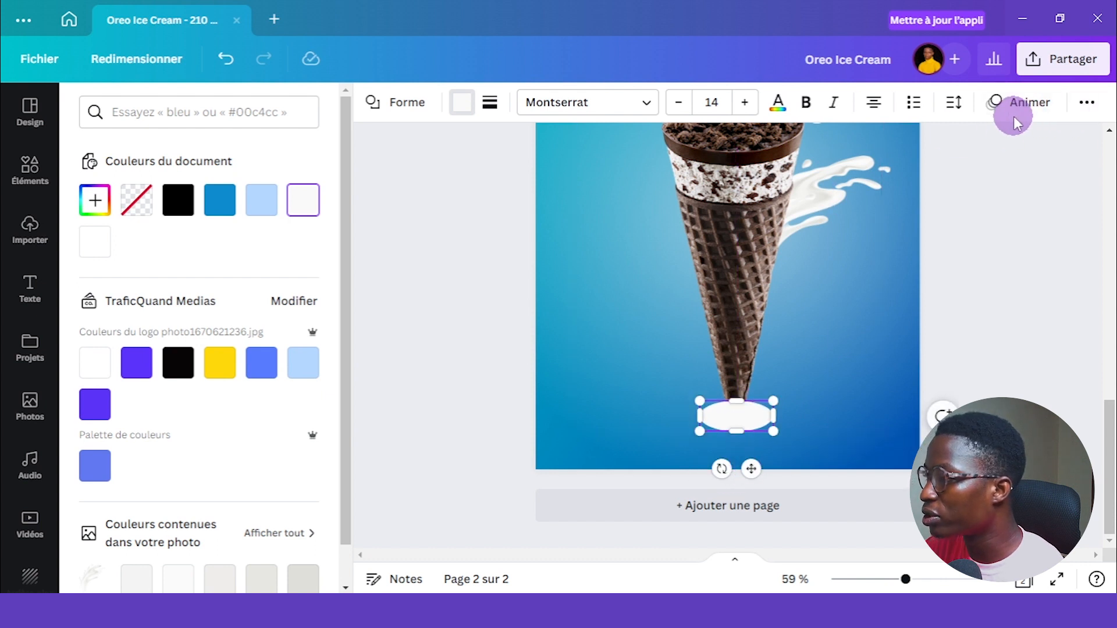
- Send the off-white ellipse behind the cone's tip, shrink it slightly and centre it under the tip
{"action": "left_click", "coordinate": [1090, 101]}
{"action": "left_click", "coordinate": [933, 155]}
{"action": "left_click", "coordinate": [890, 180]}
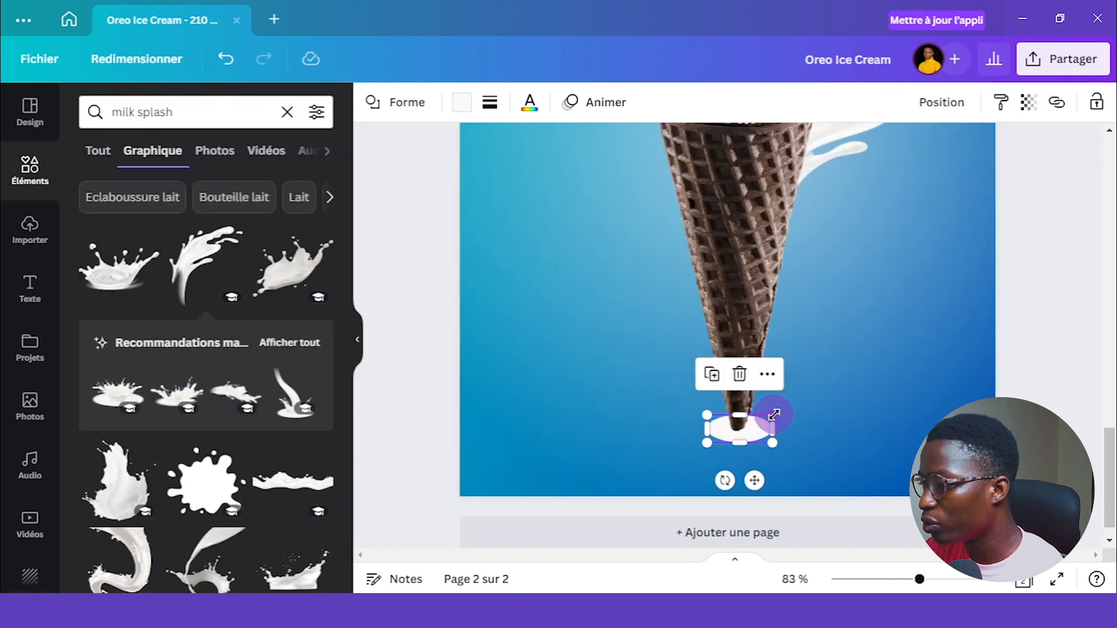
{"action": "left_click_drag", "start_coordinate": [774, 417], "coordinate": [769, 418]}
{"action": "left_click_drag", "start_coordinate": [755, 481], "coordinate": [761, 474]}
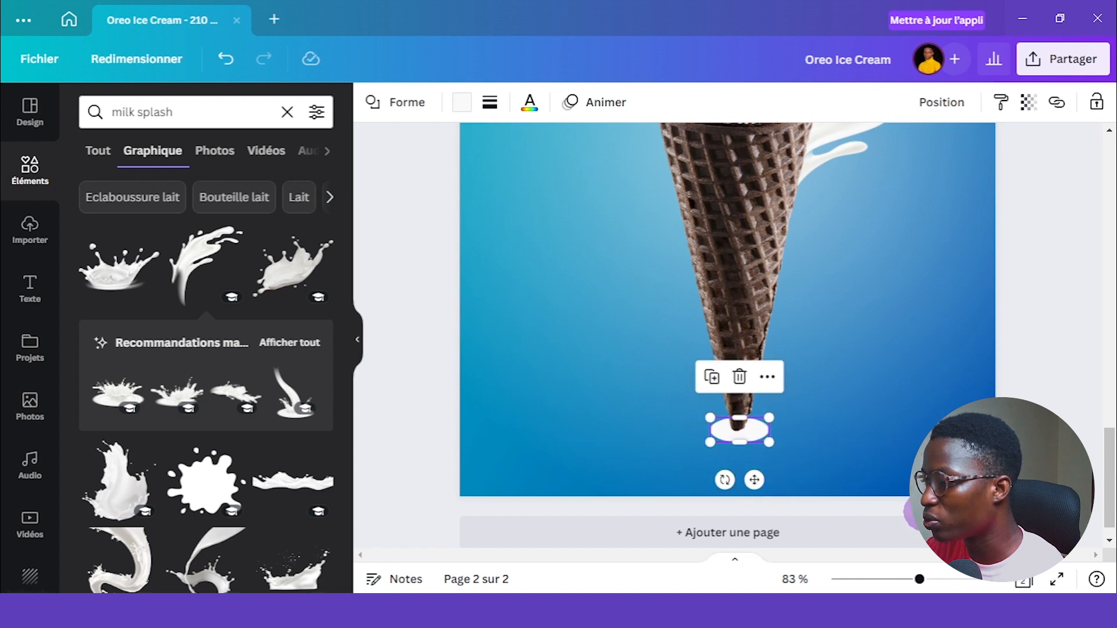
- Look through the milk splash graphics for one like the splash at the cone's tip on page 1
{"action": "scroll", "coordinate": [237, 299], "scroll_direction": "down", "scroll_amount": 5}
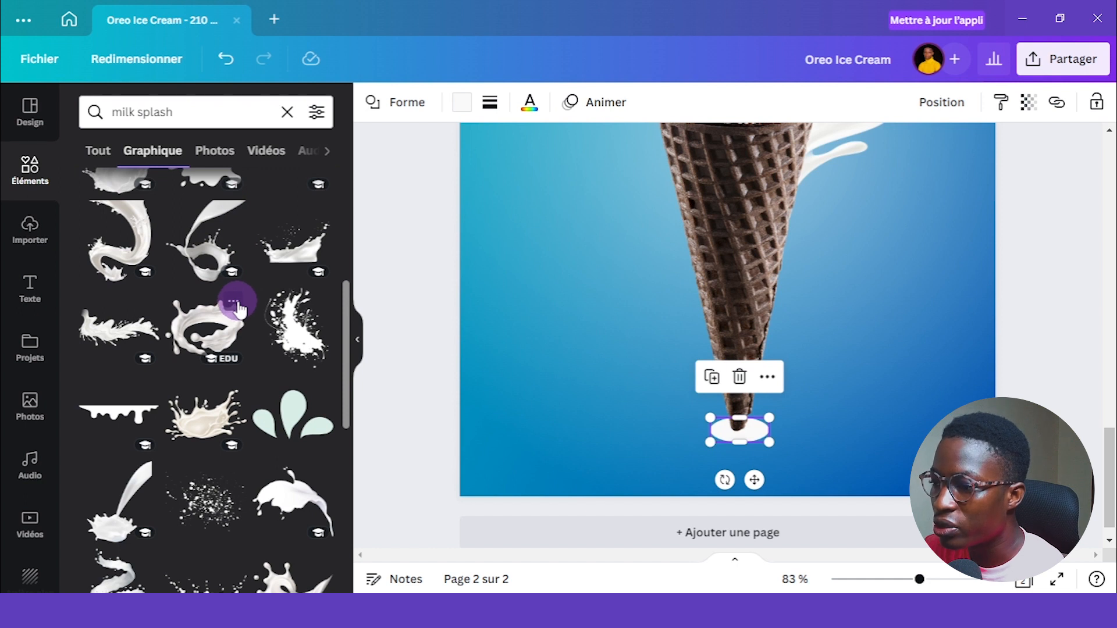
{"action": "scroll", "coordinate": [239, 308], "scroll_direction": "down", "scroll_amount": 5}
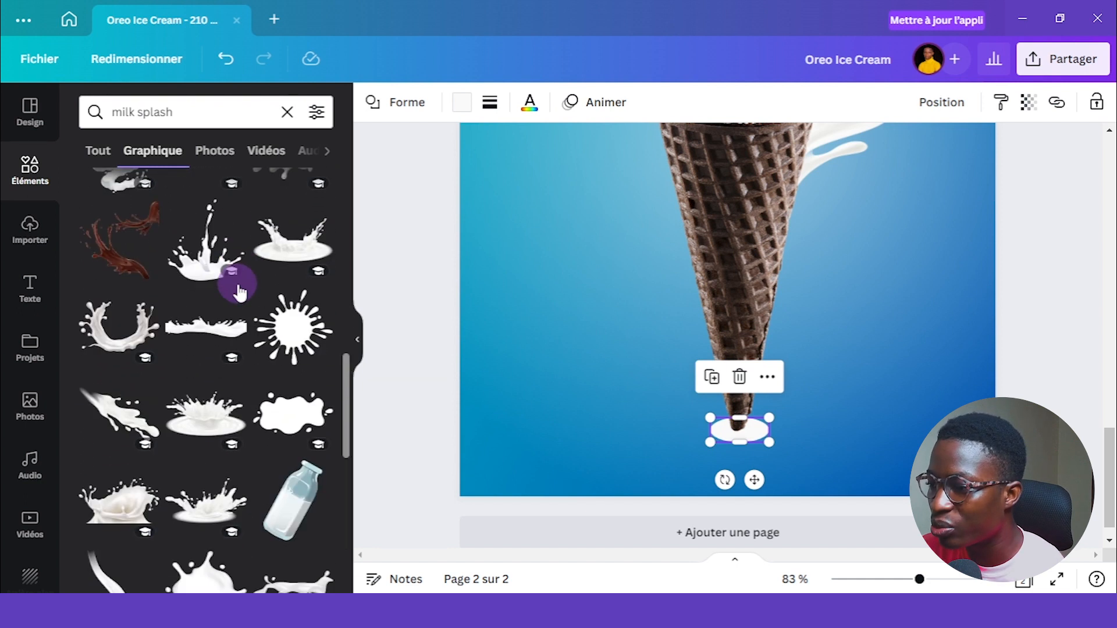
{"action": "scroll", "coordinate": [1081, 297], "scroll_direction": "up", "scroll_amount": 5}
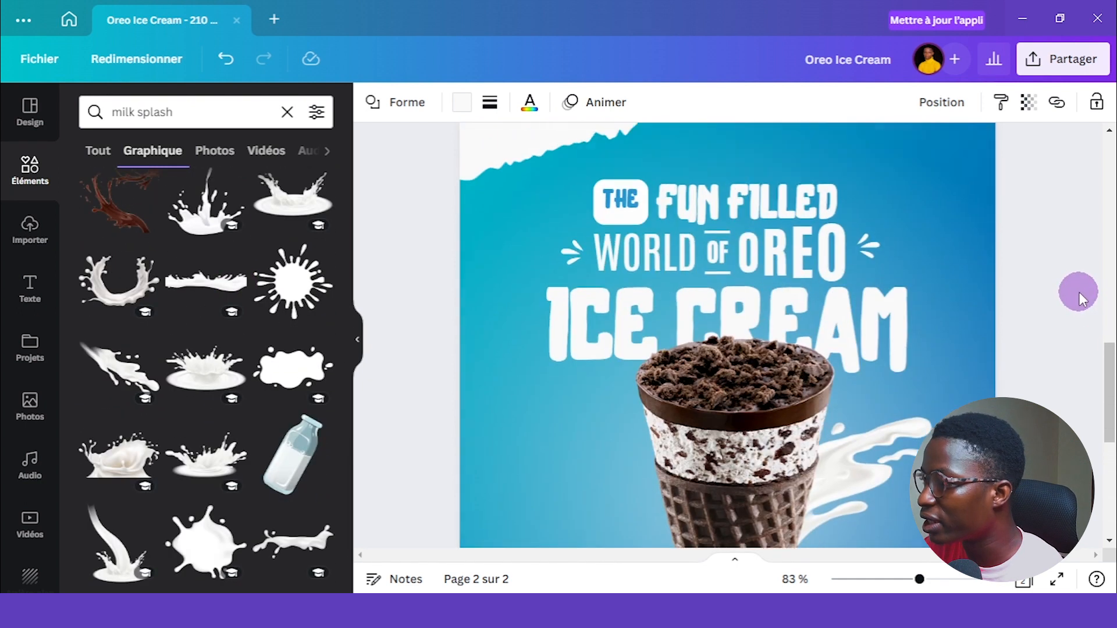
{"action": "scroll", "coordinate": [1080, 293], "scroll_direction": "up", "scroll_amount": 10}
{"action": "scroll", "coordinate": [1042, 367], "scroll_direction": "down", "scroll_amount": 6}
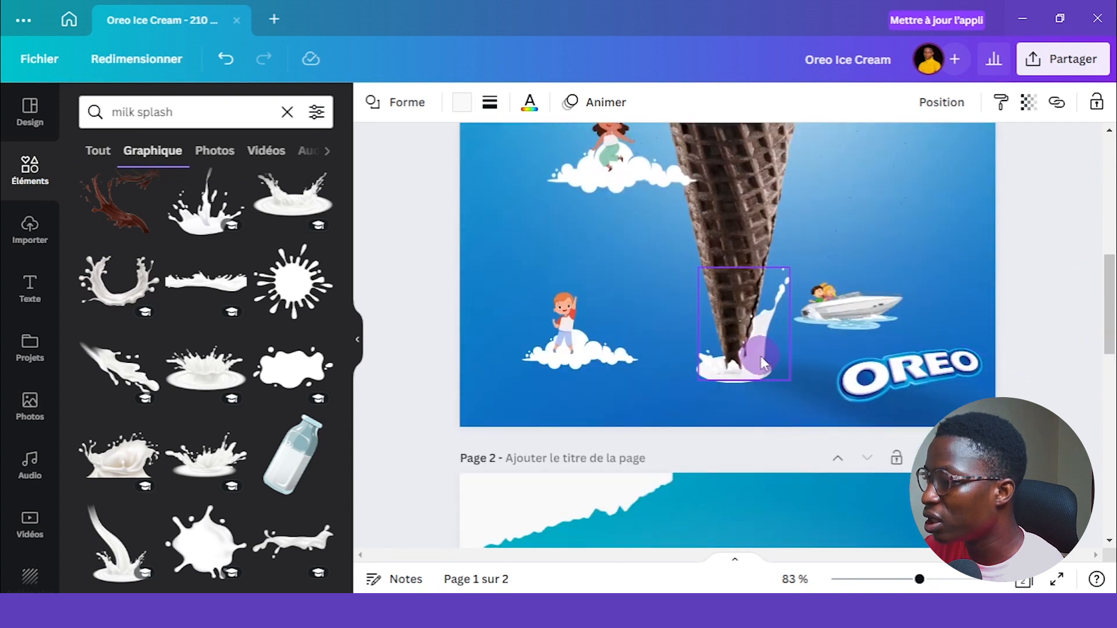
{"action": "left_click", "coordinate": [759, 356]}
{"action": "scroll", "coordinate": [1060, 315], "scroll_direction": "down", "scroll_amount": 4}
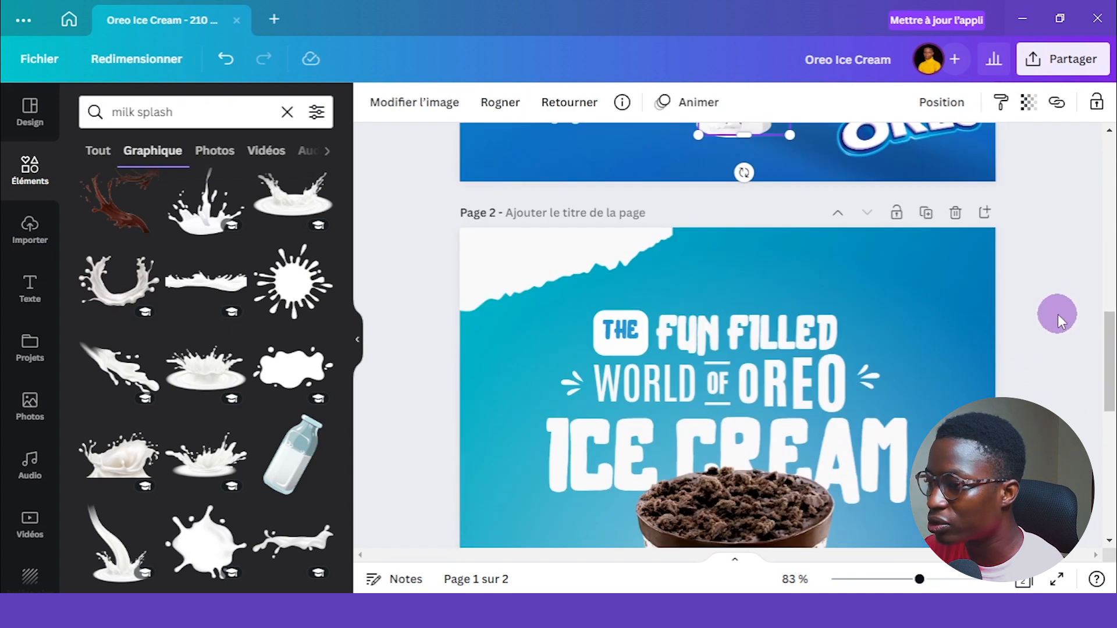
{"action": "scroll", "coordinate": [1056, 316], "scroll_direction": "down", "scroll_amount": 10}
{"action": "scroll", "coordinate": [229, 323], "scroll_direction": "down", "scroll_amount": 5}
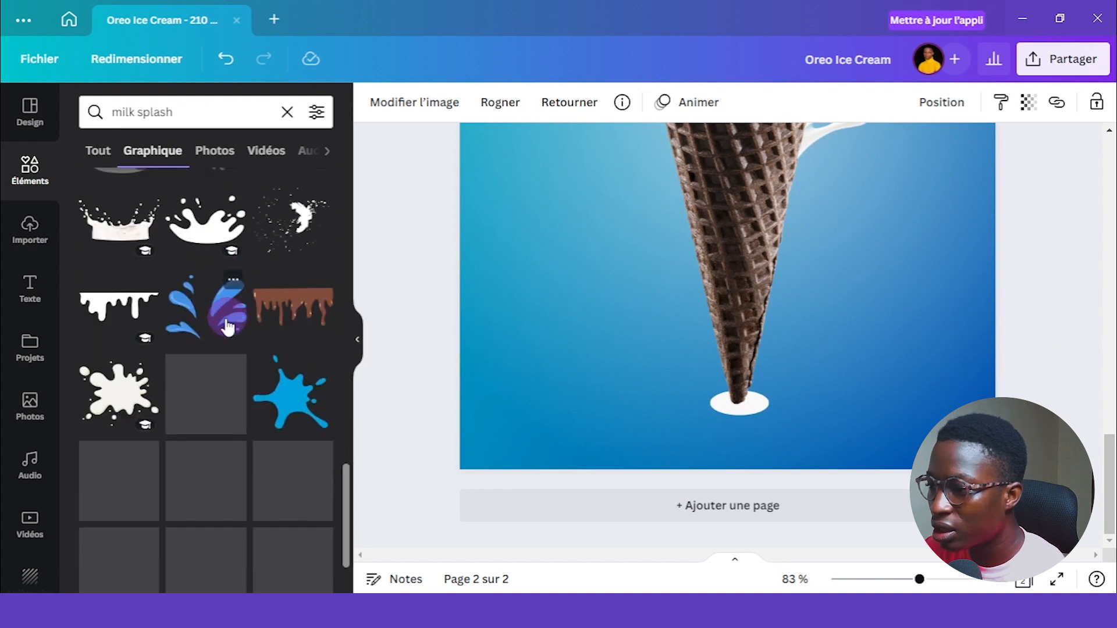
{"action": "scroll", "coordinate": [185, 329], "scroll_direction": "down", "scroll_amount": 6}
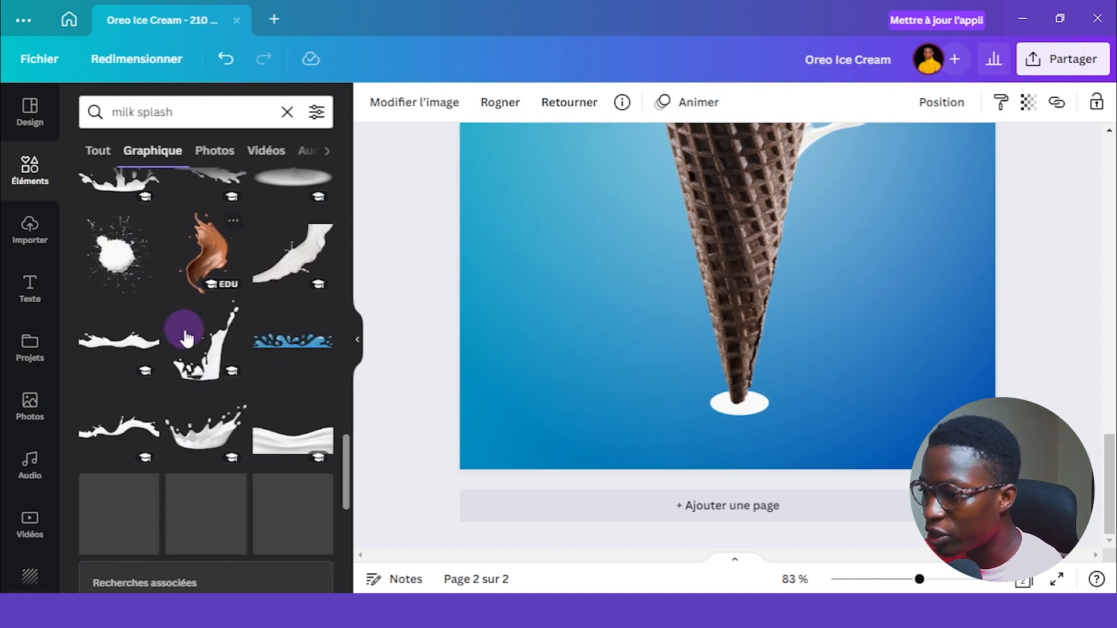
- Add the upward-rising milk splash to page 2, shrink it and fit it onto the off-white ellipse at the cone's tip
{"action": "left_click", "coordinate": [185, 335]}
{"action": "left_click_drag", "start_coordinate": [700, 131], "coordinate": [721, 397]}
{"action": "left_click_drag", "start_coordinate": [786, 307], "coordinate": [790, 302]}
{"action": "left_click_drag", "start_coordinate": [770, 352], "coordinate": [774, 345]}
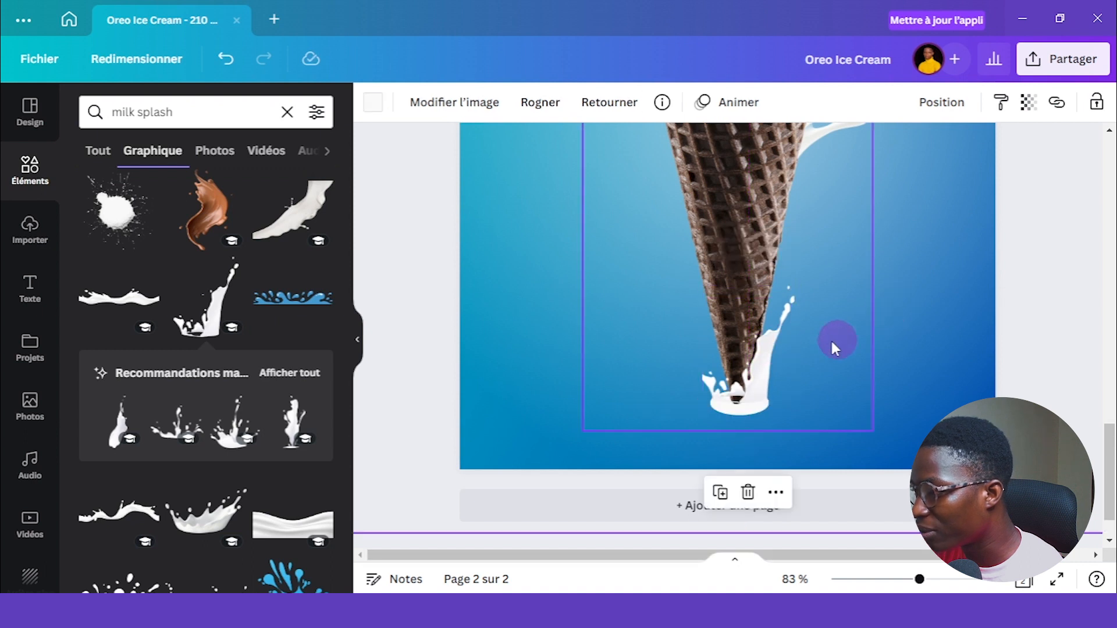
- Examine the clouds, characters, boat and logo around the cone on page 1 as a reference for page 2
{"action": "left_click_drag", "start_coordinate": [919, 579], "coordinate": [893, 580]}
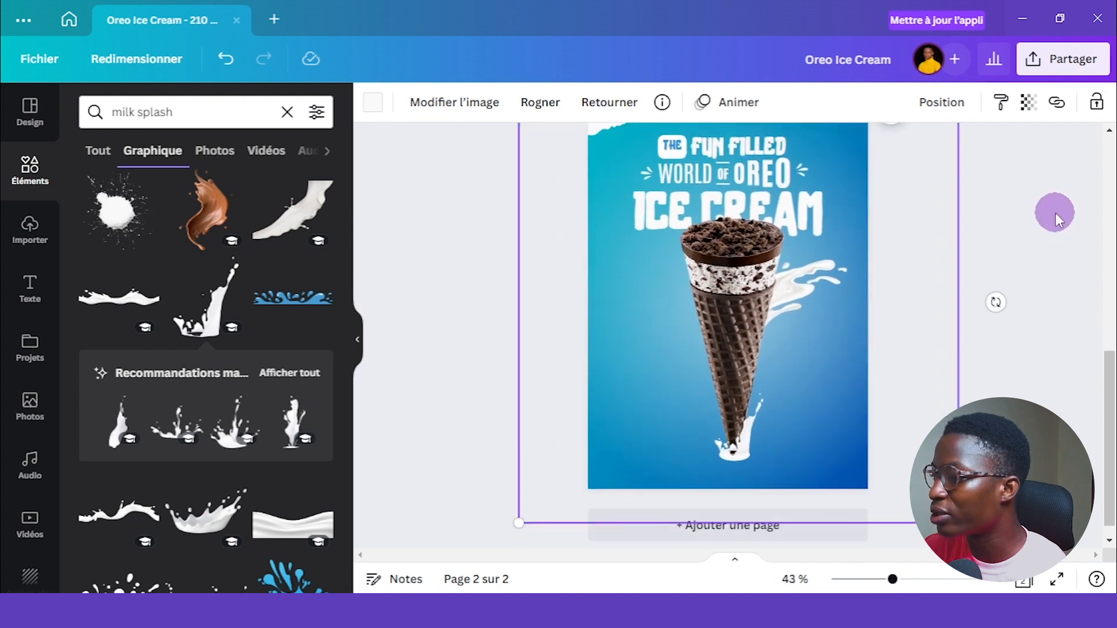
{"action": "scroll", "coordinate": [1055, 212], "scroll_direction": "up", "scroll_amount": 3}
{"action": "scroll", "coordinate": [1056, 213], "scroll_direction": "up", "scroll_amount": 5}
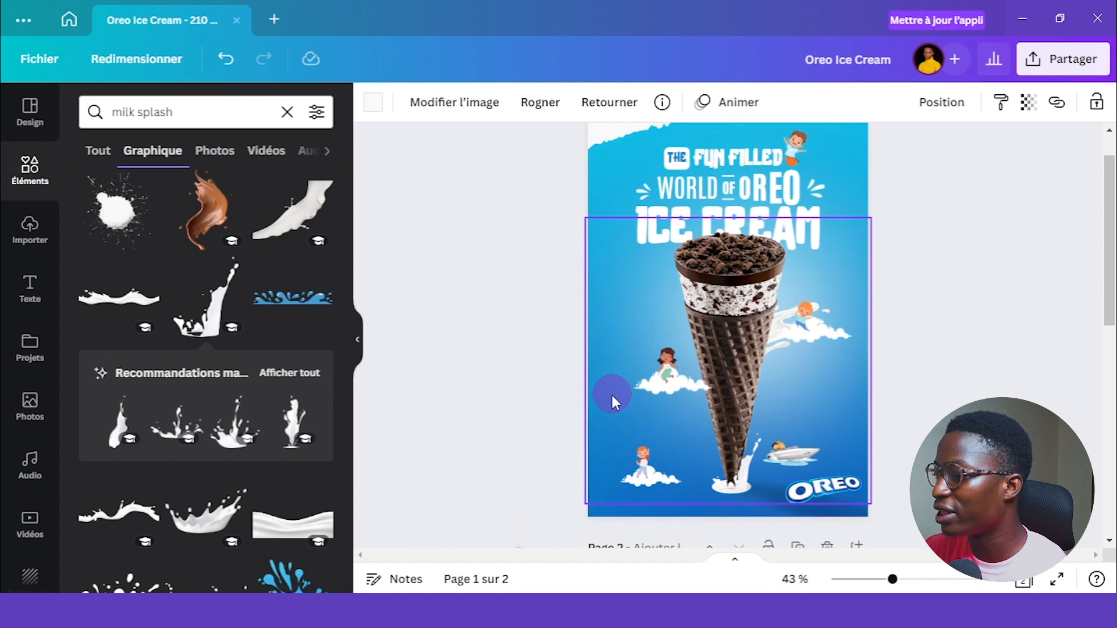
{"action": "left_click", "coordinate": [815, 338]}
{"action": "left_click", "coordinate": [635, 389]}
{"action": "left_click", "coordinate": [644, 477]}
{"action": "left_click", "coordinate": [829, 386]}
{"action": "left_click", "coordinate": [1024, 383]}
{"action": "left_click", "coordinate": [756, 489]}
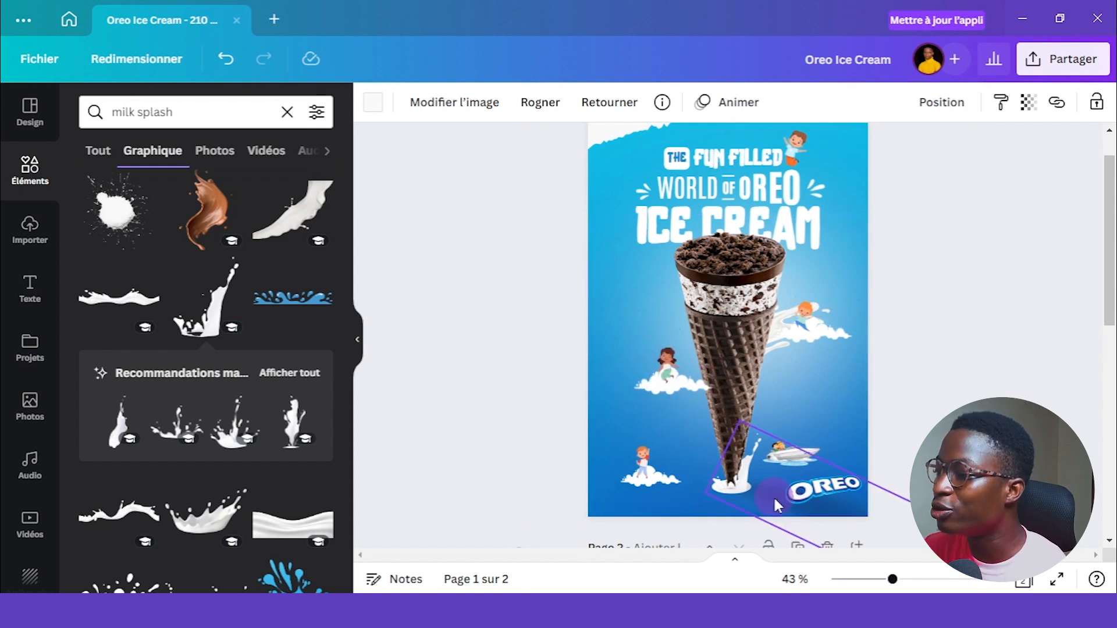
{"action": "scroll", "coordinate": [1048, 320], "scroll_direction": "up", "scroll_amount": 1}
{"action": "scroll", "coordinate": [1047, 319], "scroll_direction": "down", "scroll_amount": 2}
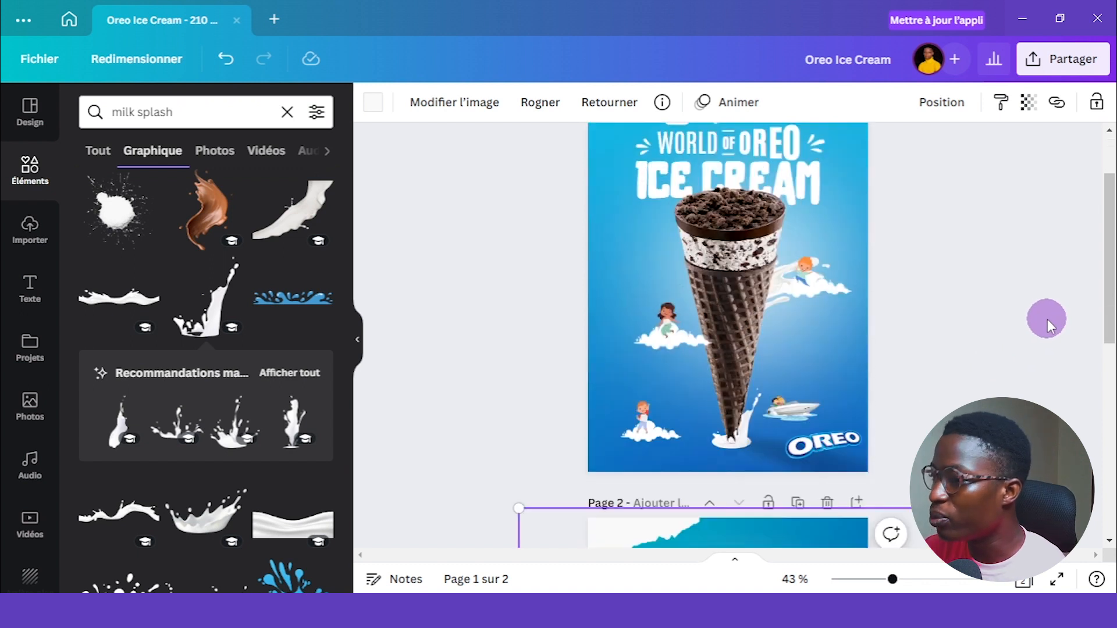
- Search the graphics for "cloud" and look through the results for a fluffy cloud for page 2
{"action": "scroll", "coordinate": [1047, 319], "scroll_direction": "down", "scroll_amount": 3}
{"action": "triple_click", "coordinate": [153, 112]}
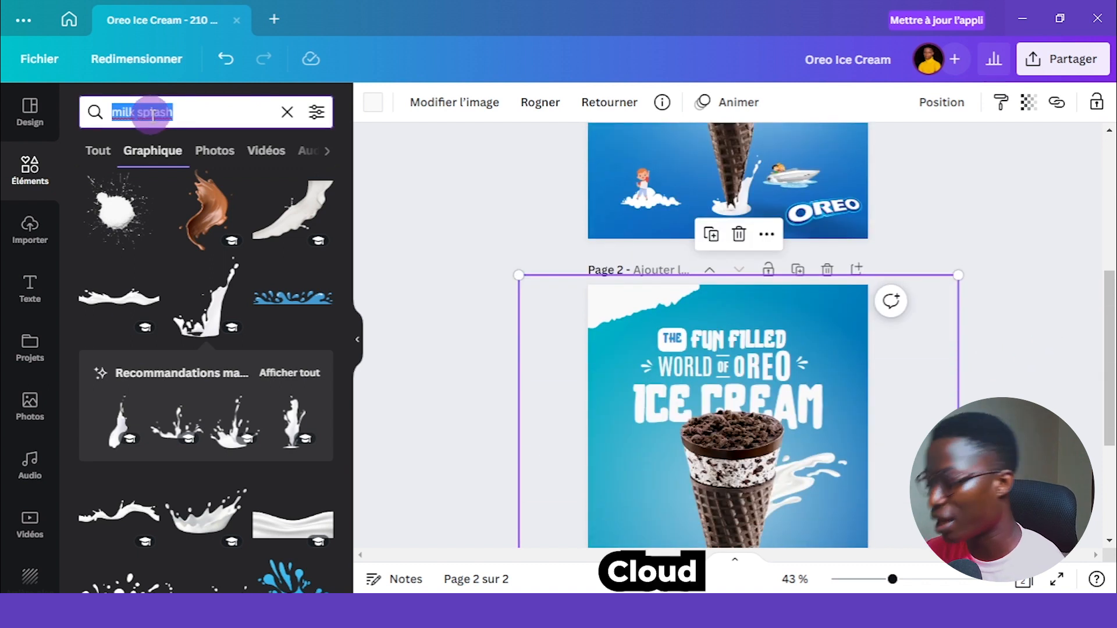
{"action": "type", "text": "cloud"}
{"action": "key", "text": "Return"}
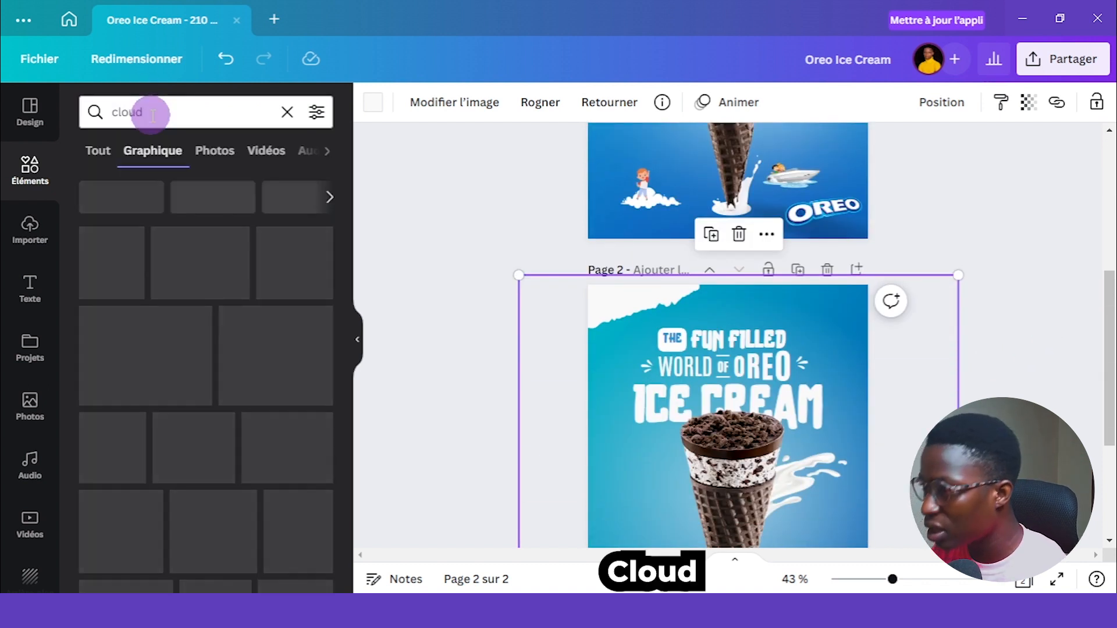
{"action": "left_click", "coordinate": [966, 324]}
{"action": "scroll", "coordinate": [156, 327], "scroll_direction": "down", "scroll_amount": 10}
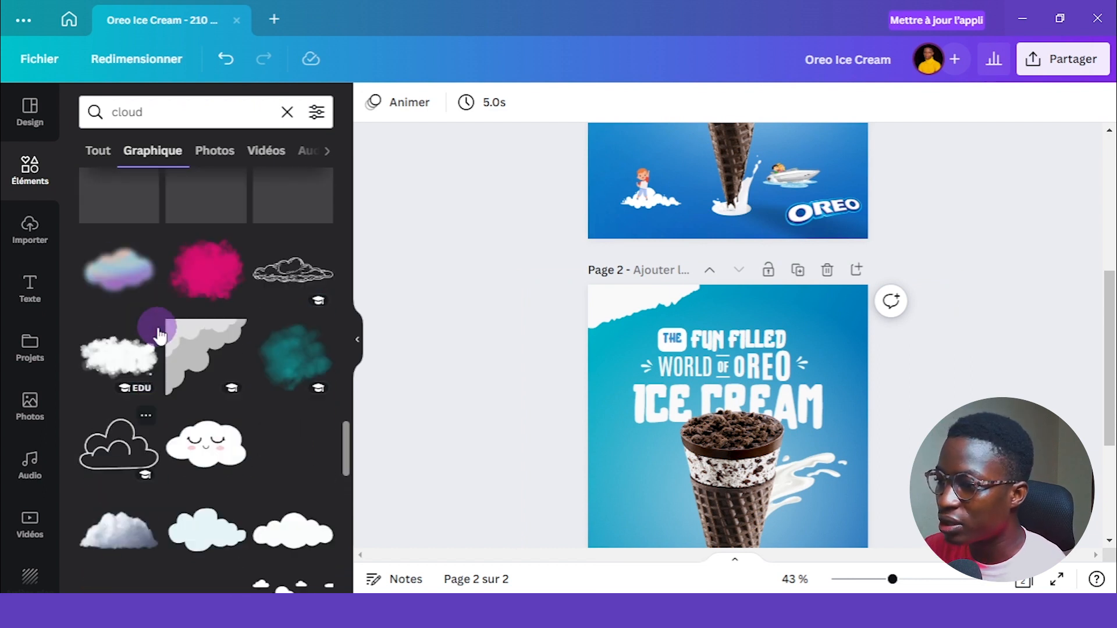
{"action": "scroll", "coordinate": [245, 256], "scroll_direction": "up", "scroll_amount": 5}
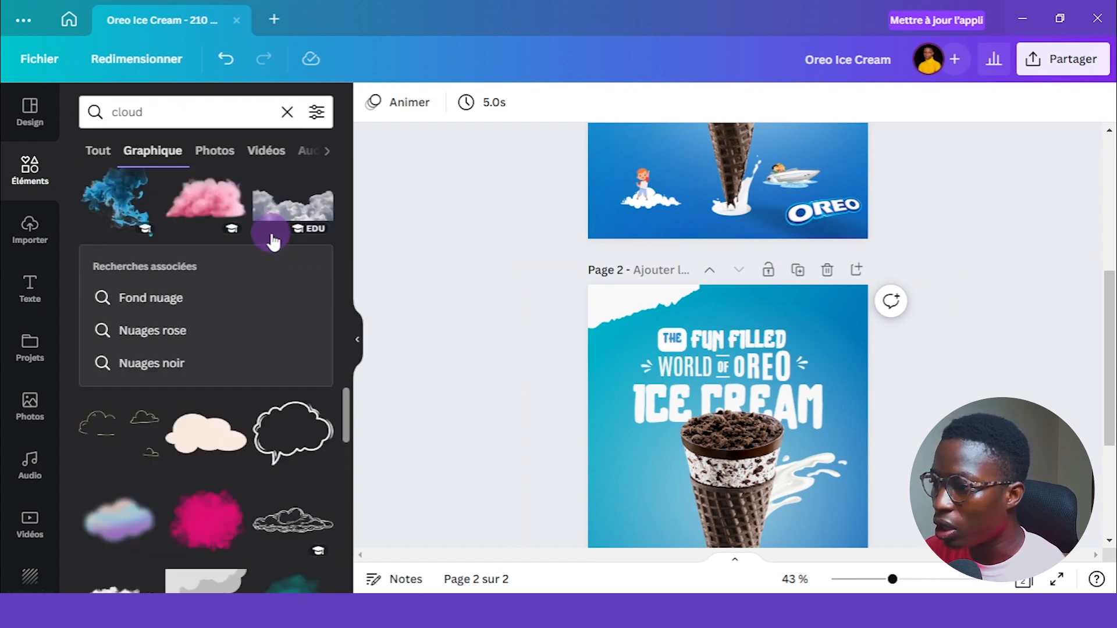
{"action": "scroll", "coordinate": [271, 235], "scroll_direction": "up", "scroll_amount": 5}
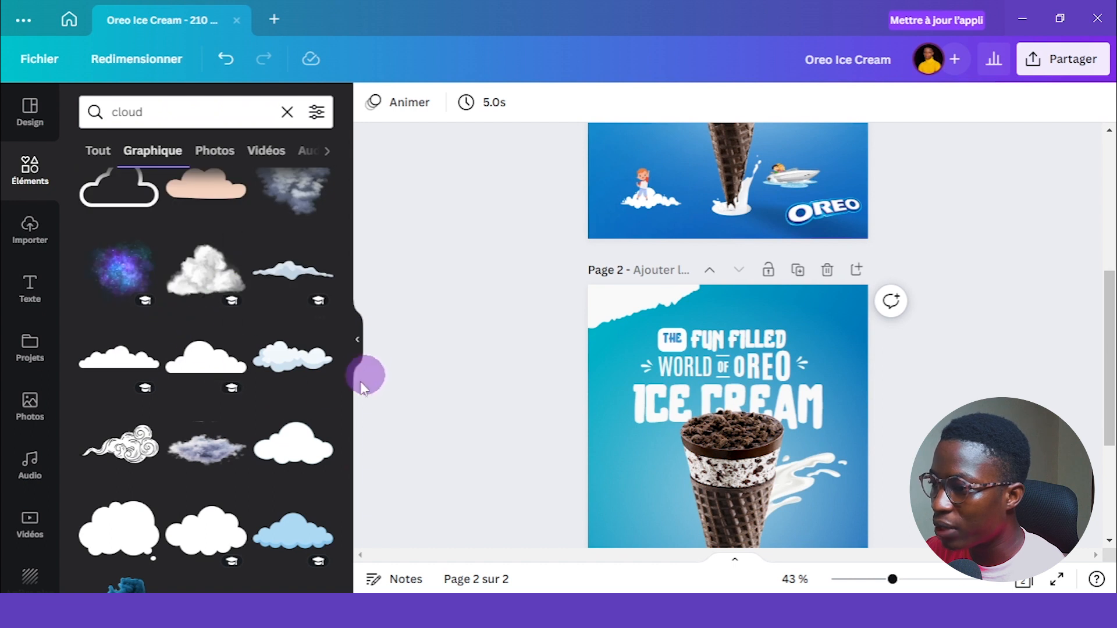
- Add the fluffy light-blue and white cloud to page 2, shrink it and place it over the milk splash right of the cone
{"action": "left_click", "coordinate": [294, 354]}
{"action": "scroll", "coordinate": [980, 322], "scroll_direction": "down", "scroll_amount": 3}
{"action": "left_click_drag", "start_coordinate": [711, 323], "coordinate": [837, 322]}
{"action": "left_click", "coordinate": [1005, 245]}
{"action": "left_click", "coordinate": [1036, 232]}
- Compare the cloud's position with page 1 and shift it slightly down and left over the milk splash
{"action": "scroll", "coordinate": [1029, 253], "scroll_direction": "up", "scroll_amount": 5}
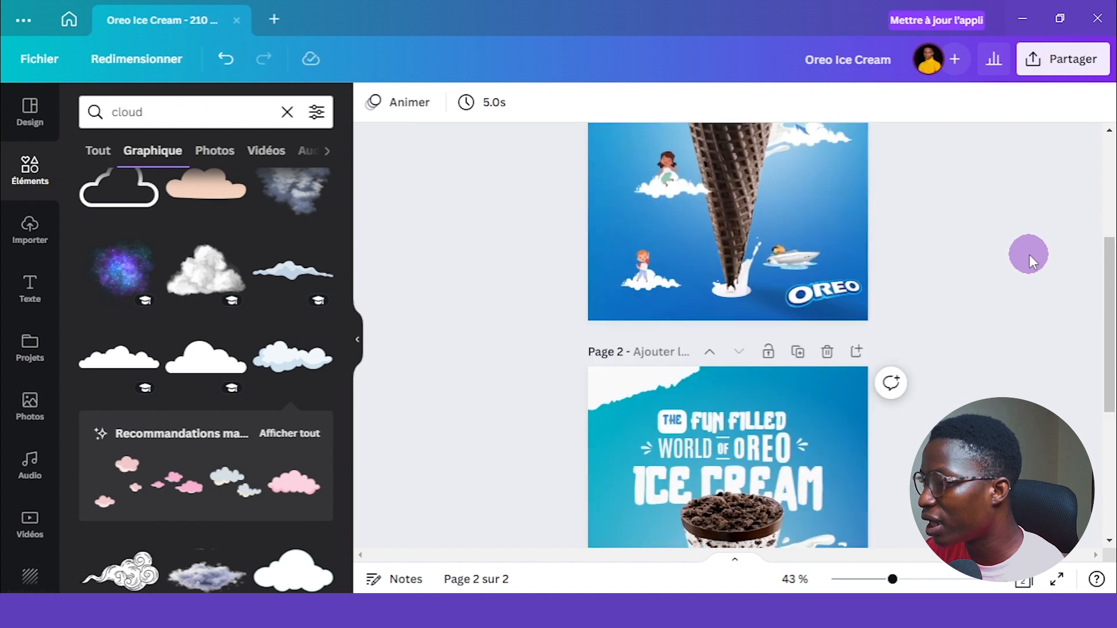
{"action": "scroll", "coordinate": [1029, 253], "scroll_direction": "down", "scroll_amount": 3}
{"action": "scroll", "coordinate": [1029, 254], "scroll_direction": "down", "scroll_amount": 5}
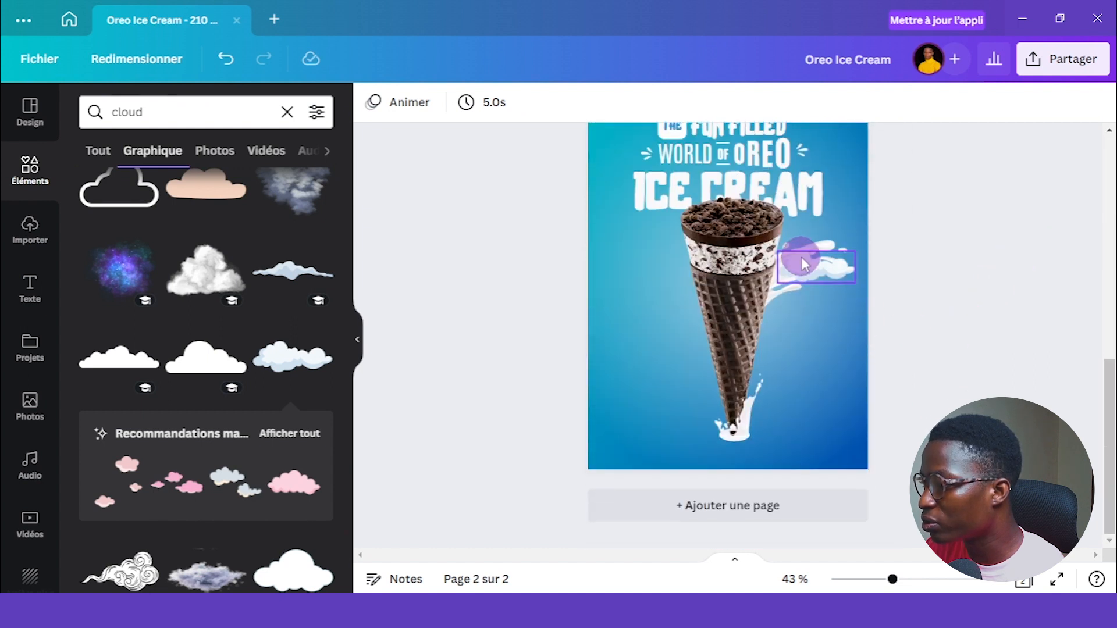
{"action": "left_click", "coordinate": [804, 271]}
{"action": "left_click_drag", "start_coordinate": [802, 280], "coordinate": [795, 279]}
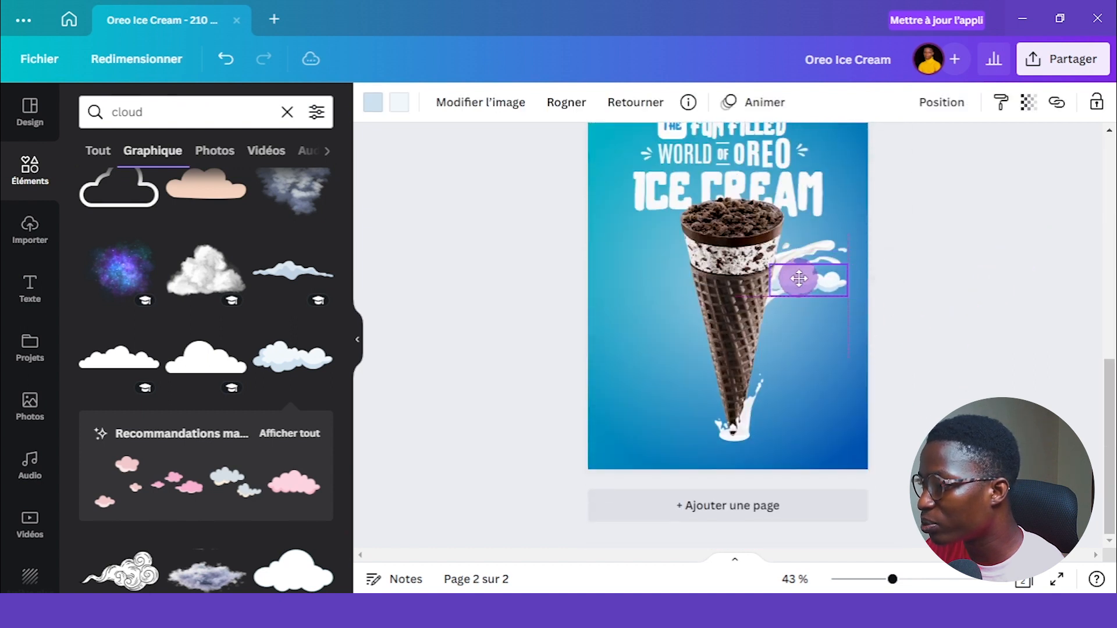
{"action": "left_click", "coordinate": [920, 253]}
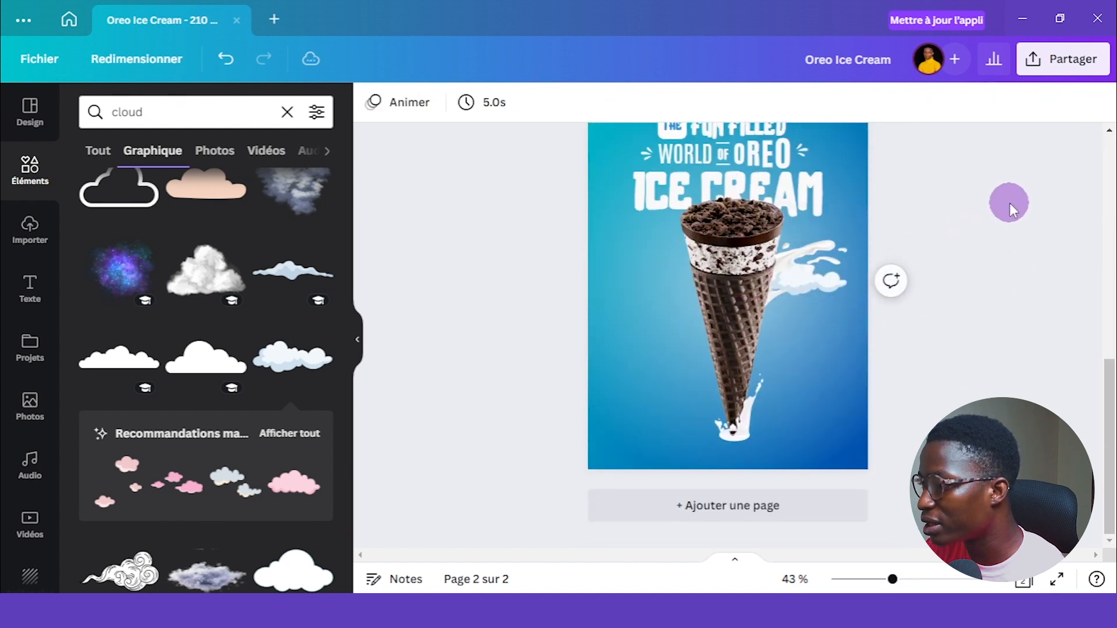
- Duplicate the cloud and place the copy on the left of the cone, level with the middle of the wafer
{"action": "left_click", "coordinate": [803, 282]}
{"action": "left_click", "coordinate": [780, 225]}
{"action": "left_click_drag", "start_coordinate": [809, 292], "coordinate": [682, 378]}
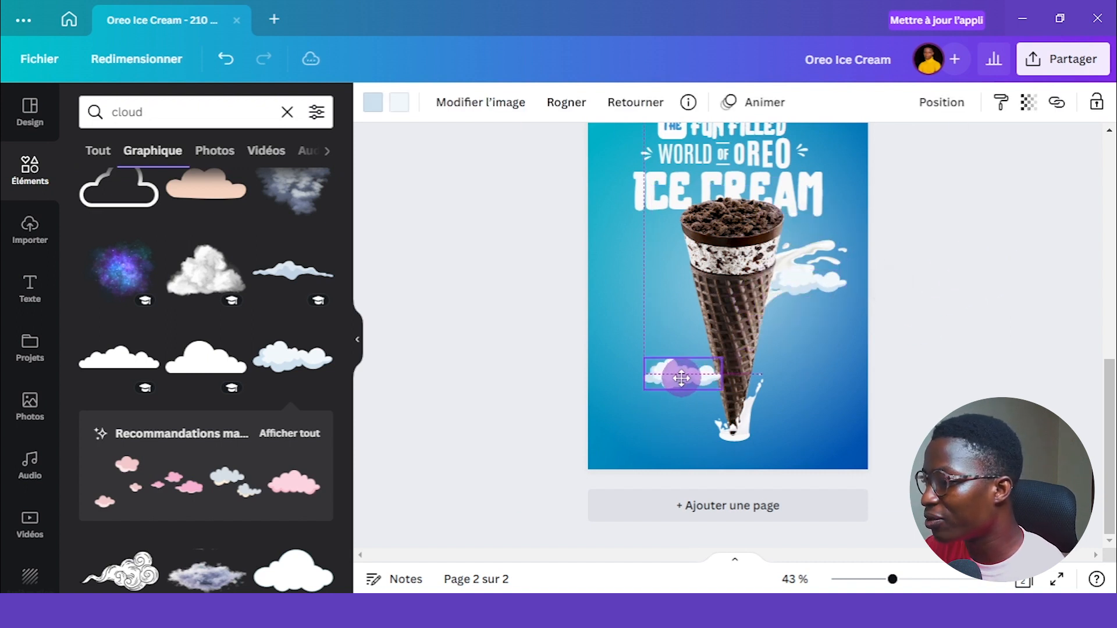
{"action": "left_click", "coordinate": [979, 280]}
{"action": "scroll", "coordinate": [979, 281], "scroll_direction": "up", "scroll_amount": 5}
{"action": "scroll", "coordinate": [978, 281], "scroll_direction": "down", "scroll_amount": 5}
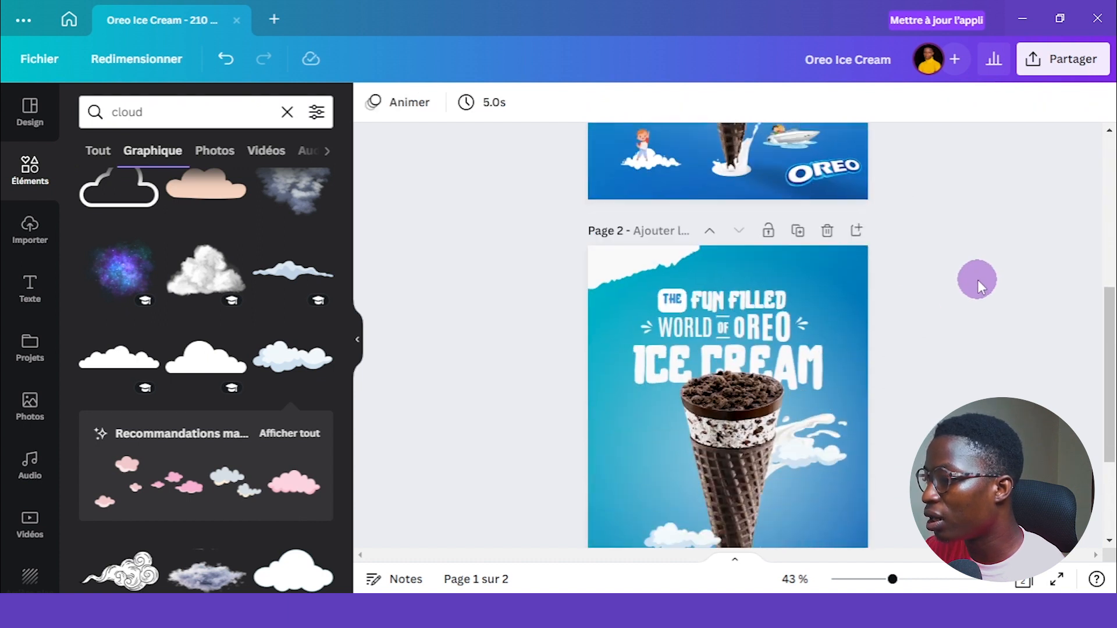
{"action": "left_click_drag", "start_coordinate": [672, 361], "coordinate": [667, 326]}
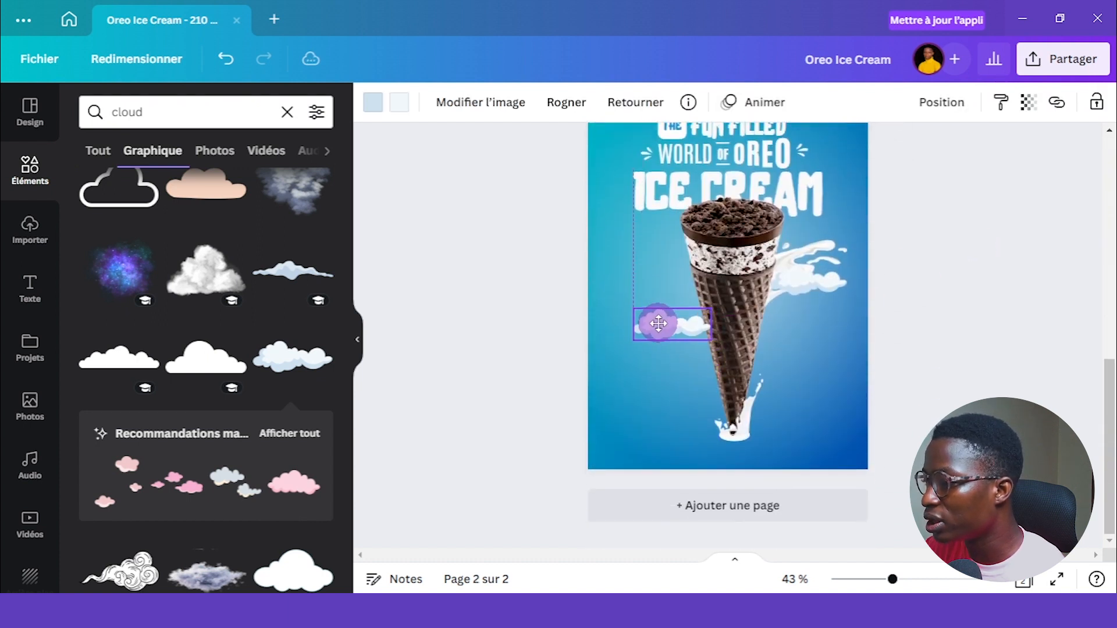
- Duplicate the left cloud, shrink the copy and place it near the poster's lower left corner
{"action": "scroll", "coordinate": [663, 350], "scroll_direction": "up", "scroll_amount": 5}
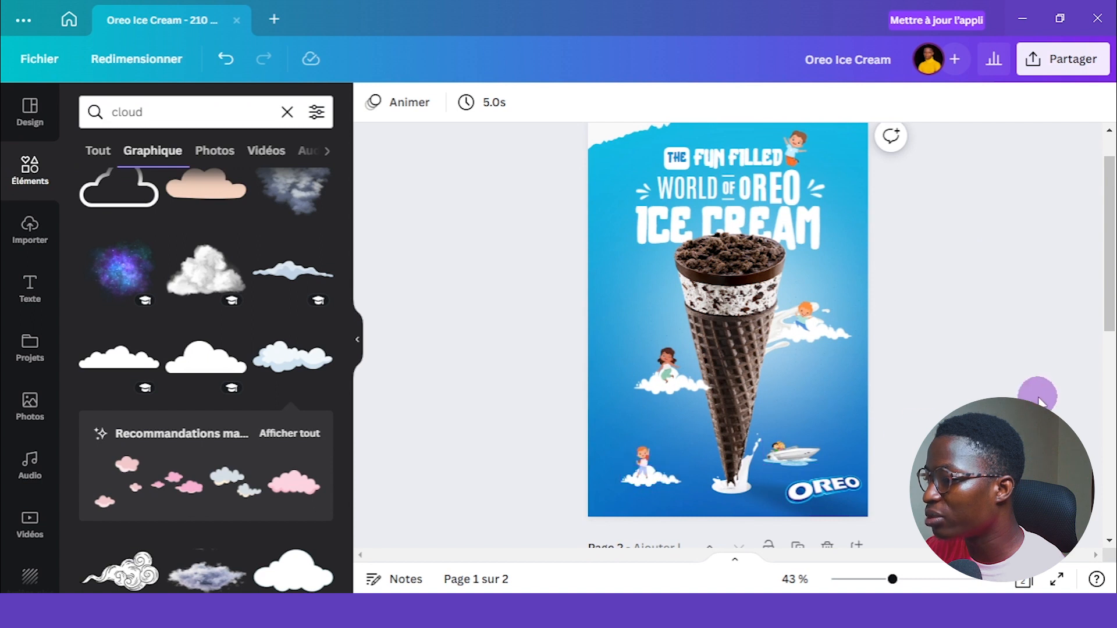
{"action": "scroll", "coordinate": [1040, 402], "scroll_direction": "down", "scroll_amount": 5}
{"action": "left_click", "coordinate": [662, 294]}
{"action": "left_click", "coordinate": [646, 268]}
{"action": "left_click_drag", "start_coordinate": [669, 318], "coordinate": [646, 420]}
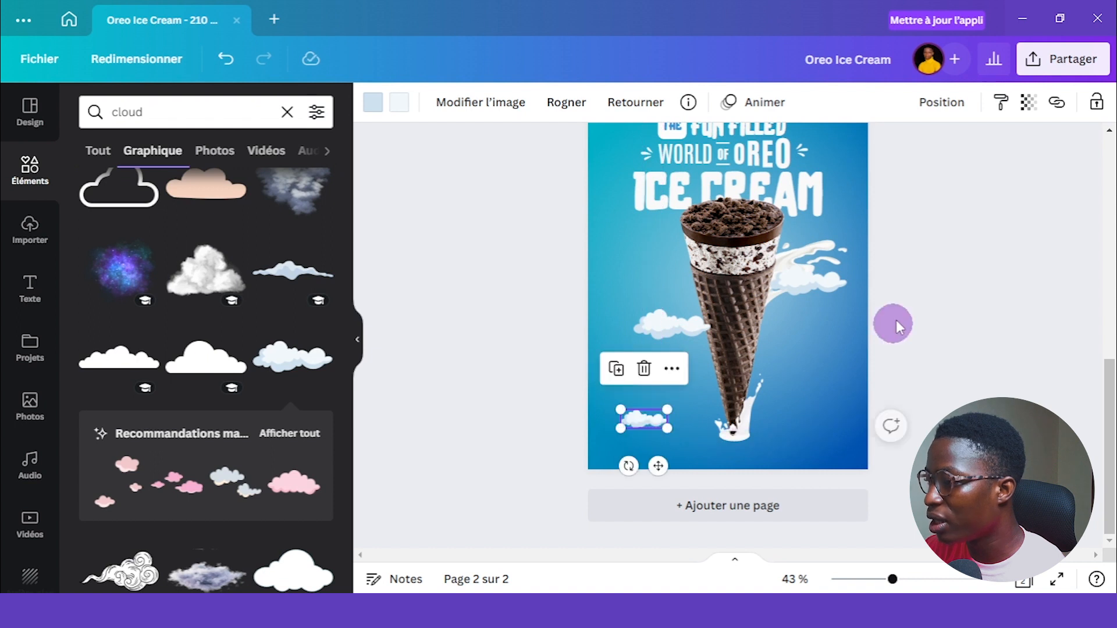
{"action": "left_click", "coordinate": [899, 318]}
- Check the boat graphic on page 1 and search the graphics for "couple kids on speed boat"
{"action": "scroll", "coordinate": [977, 293], "scroll_direction": "up", "scroll_amount": 5}
{"action": "scroll", "coordinate": [990, 295], "scroll_direction": "down", "scroll_amount": 8}
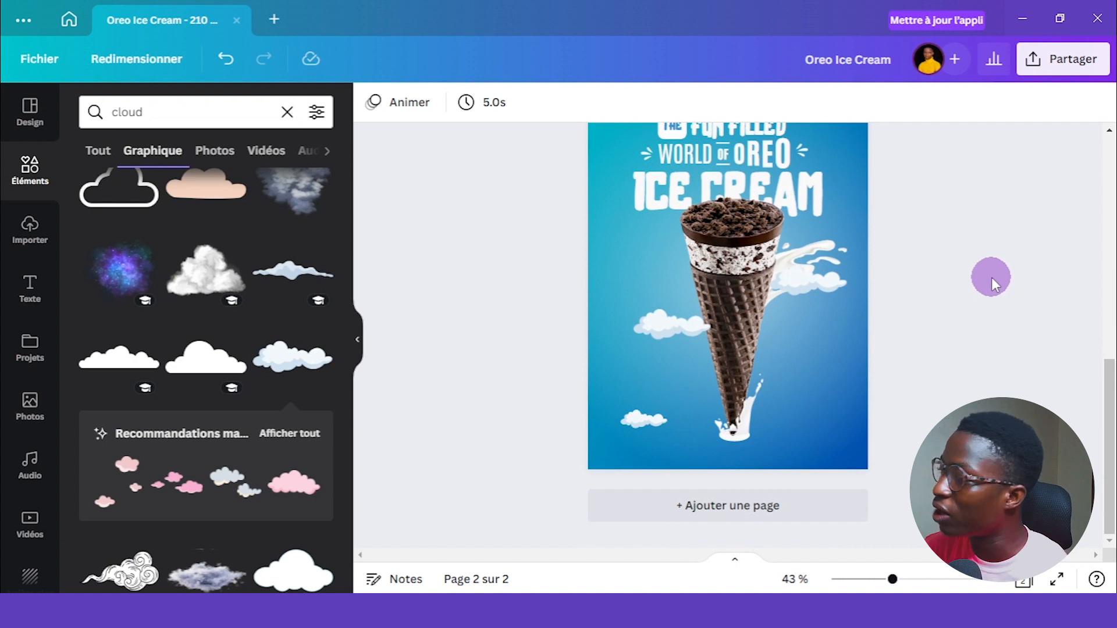
{"action": "scroll", "coordinate": [972, 288], "scroll_direction": "up", "scroll_amount": 6}
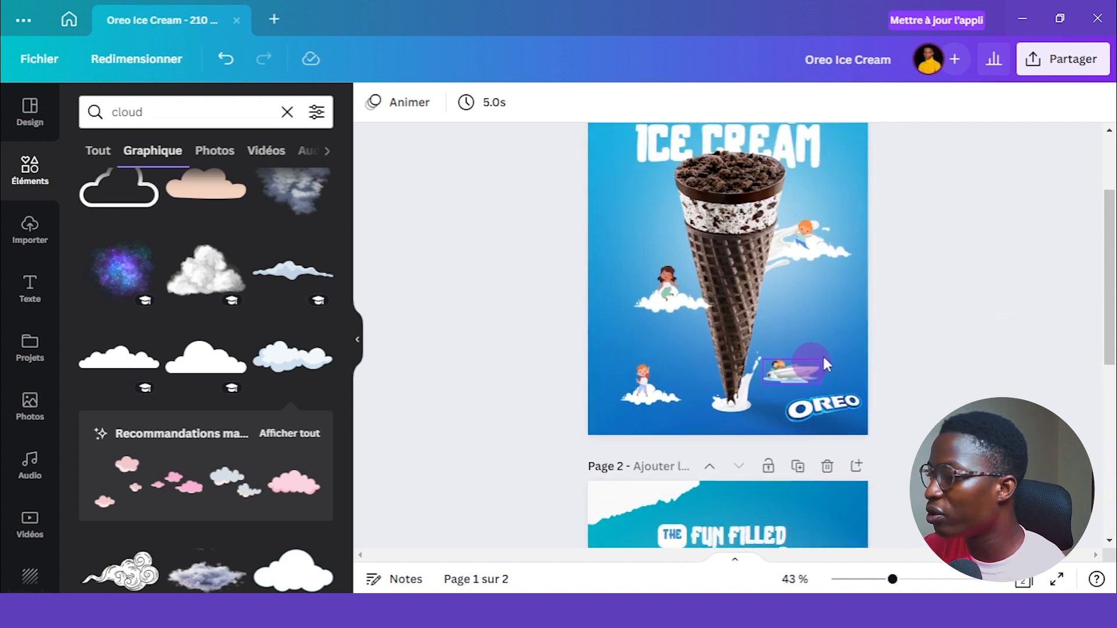
{"action": "left_click", "coordinate": [812, 362]}
{"action": "left_click", "coordinate": [622, 102]}
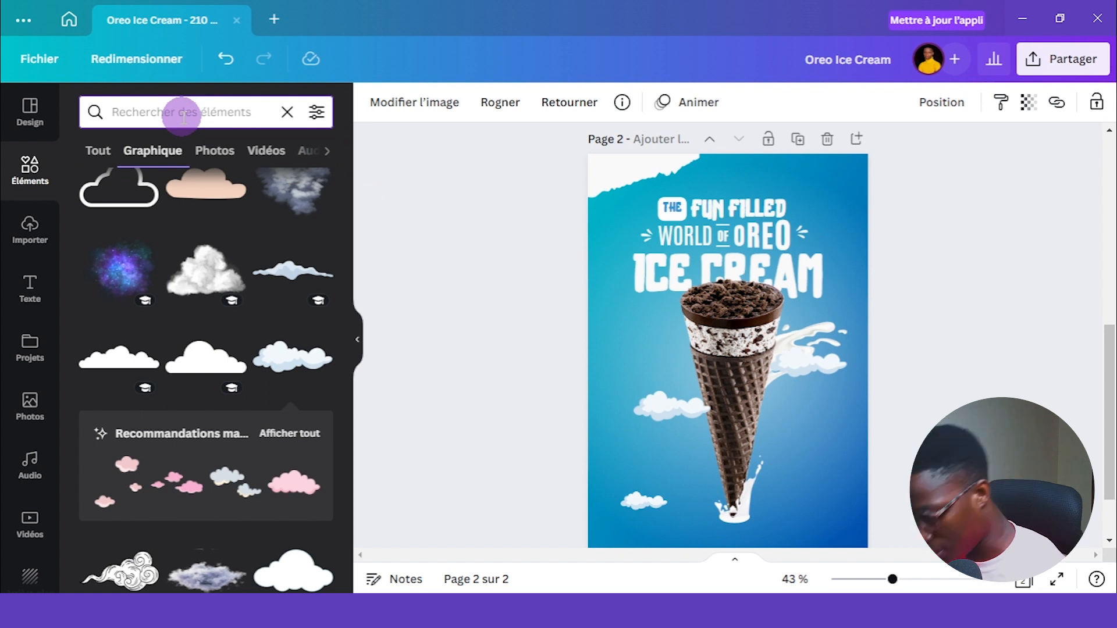
{"action": "type", "text": "couple kids on speed boat"}
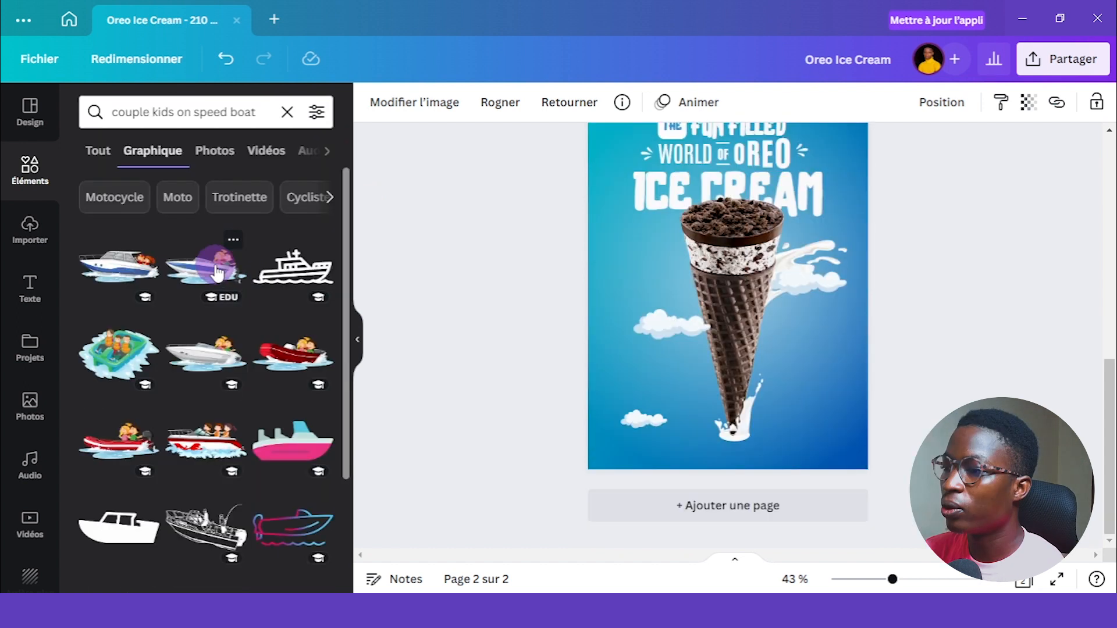
- Add the blue speedboat with two kids to page 2, flip it horizontally, shrink it and place it right of the cone's tip
{"action": "left_click", "coordinate": [217, 272]}
{"action": "left_click", "coordinate": [578, 110]}
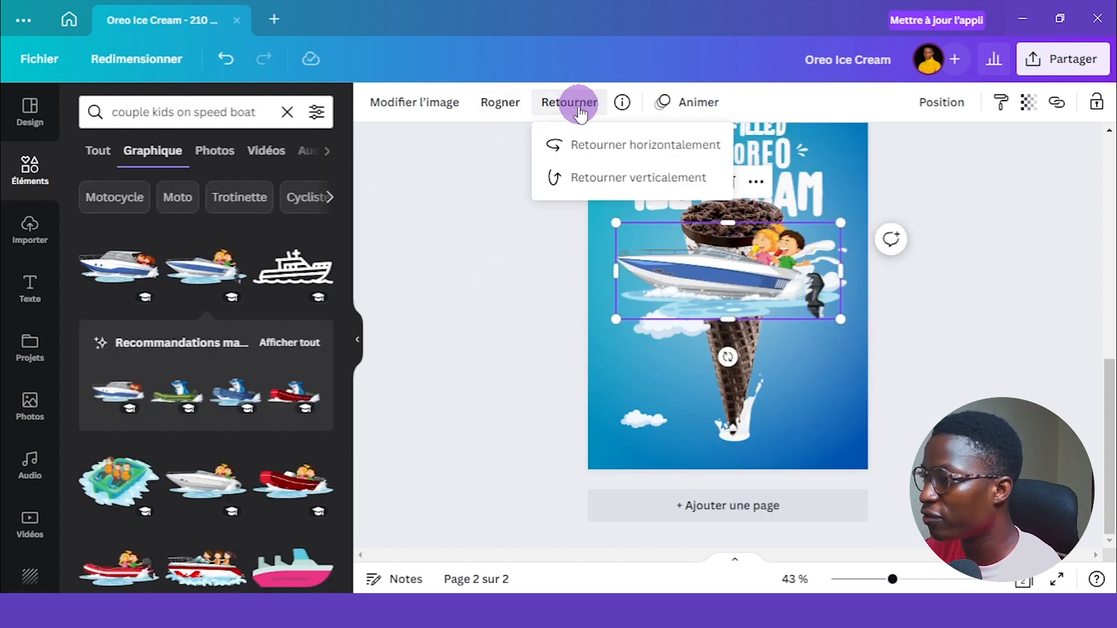
{"action": "left_click", "coordinate": [570, 144]}
{"action": "left_click_drag", "start_coordinate": [839, 232], "coordinate": [683, 311]}
{"action": "left_click_drag", "start_coordinate": [664, 357], "coordinate": [808, 443]}
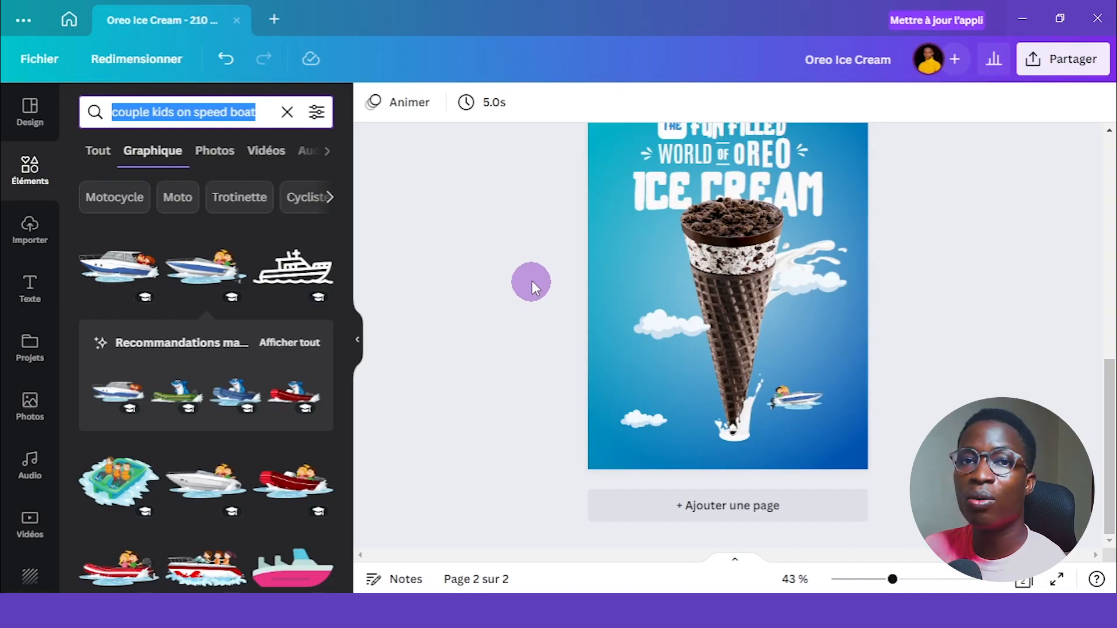
{"action": "scroll", "coordinate": [532, 279], "scroll_direction": "down", "scroll_amount": 2}
{"action": "scroll", "coordinate": [532, 278], "scroll_direction": "up", "scroll_amount": 2}
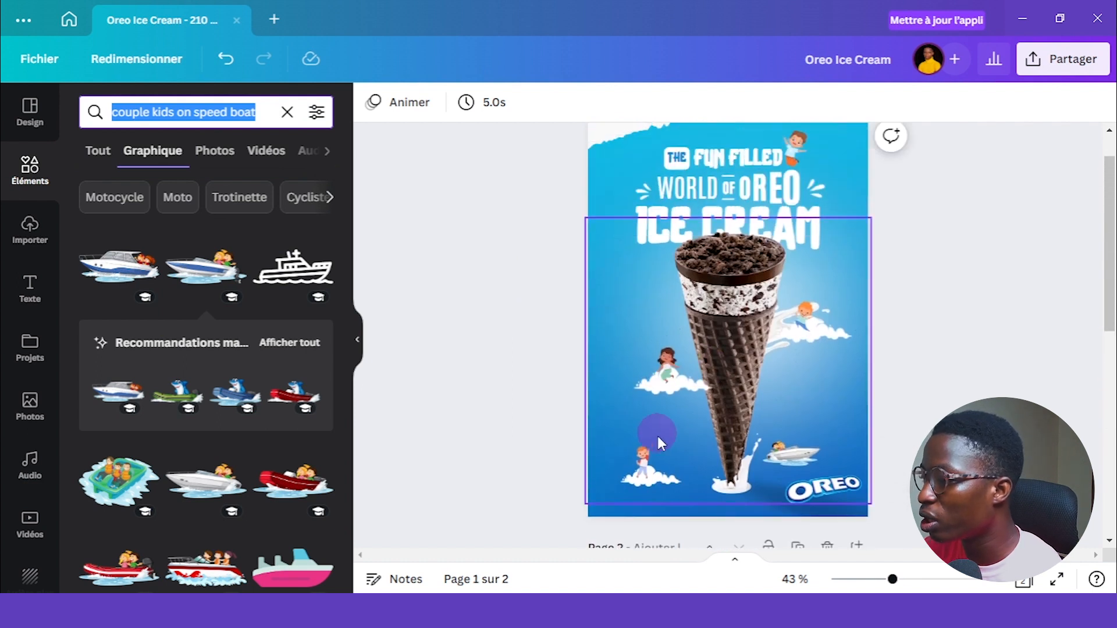
- Search the graphics for "happy childrens cute playing"
{"action": "left_click", "coordinate": [667, 362]}
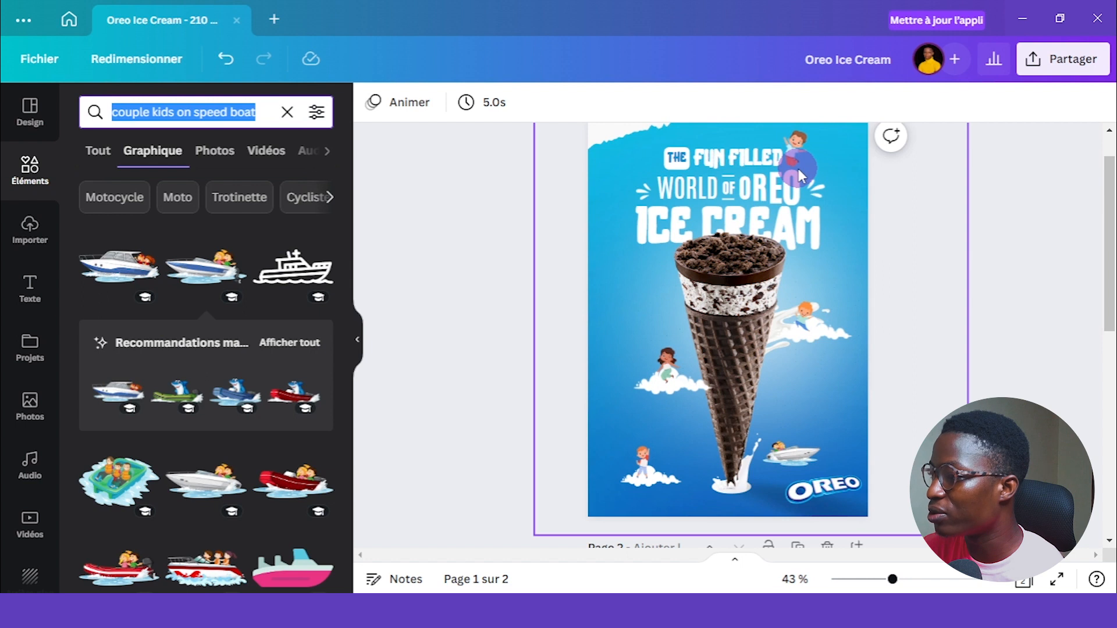
{"action": "key", "text": "BackSpace"}
{"action": "left_click", "coordinate": [147, 103]}
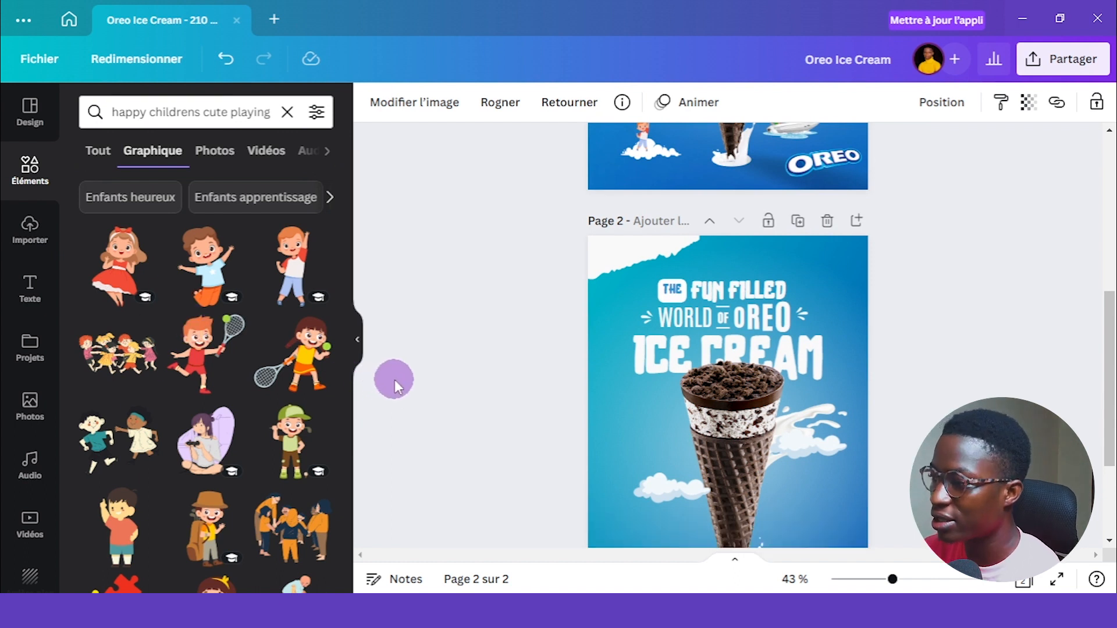
- Add the jumping boy in the light blue T-shirt to page 2, shrink him and place him at the end of "FUN FILLED"
{"action": "scroll", "coordinate": [408, 373], "scroll_direction": "down", "scroll_amount": 2}
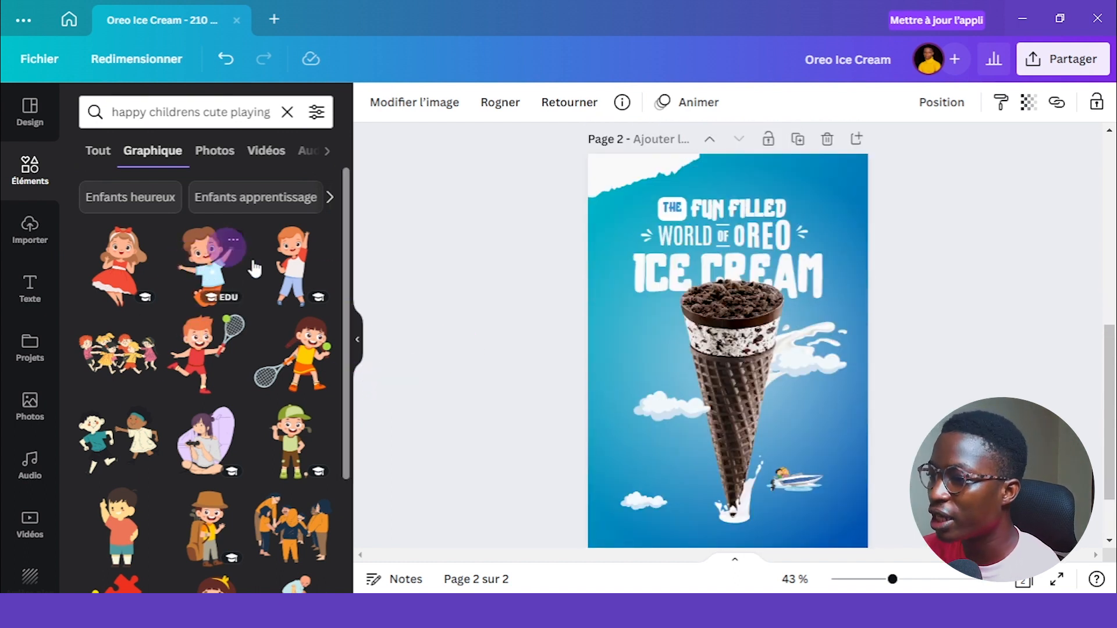
{"action": "left_click", "coordinate": [201, 269]}
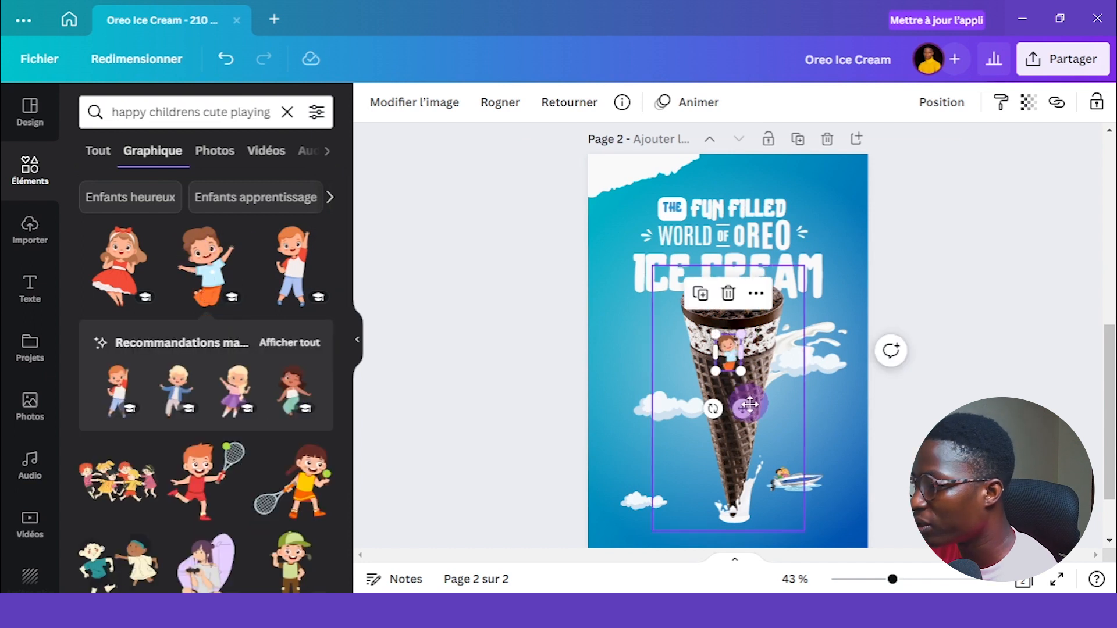
{"action": "left_click_drag", "start_coordinate": [742, 409], "coordinate": [806, 282]}
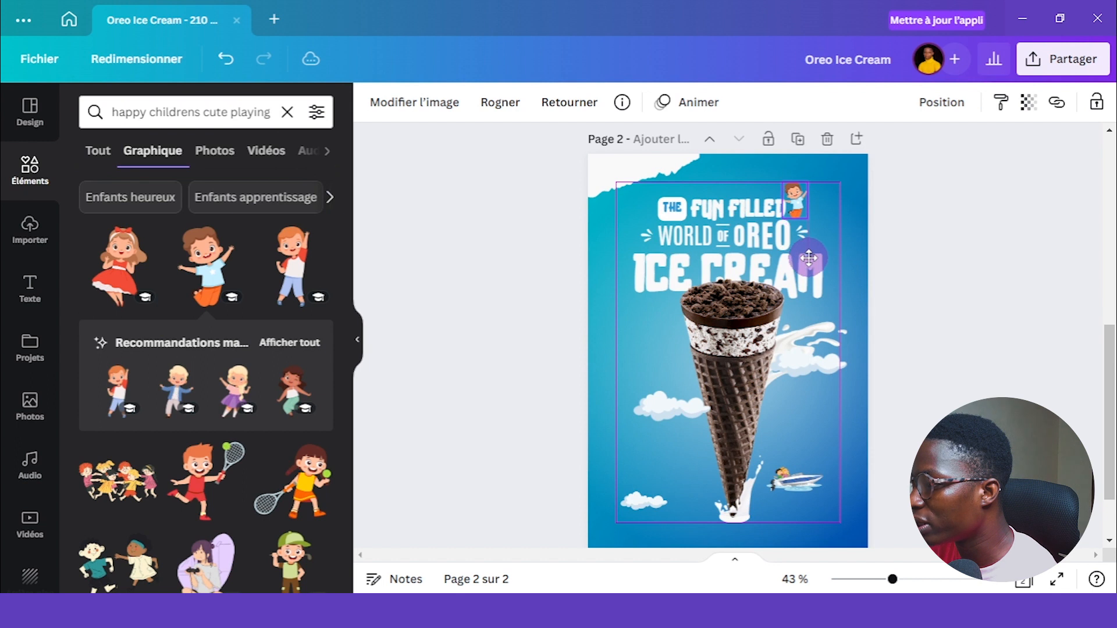
{"action": "left_click", "coordinate": [994, 250]}
- Check the boy on page 1 and flip the one beside the page 2 title horizontally to match
{"action": "scroll", "coordinate": [992, 251], "scroll_direction": "up", "scroll_amount": 6}
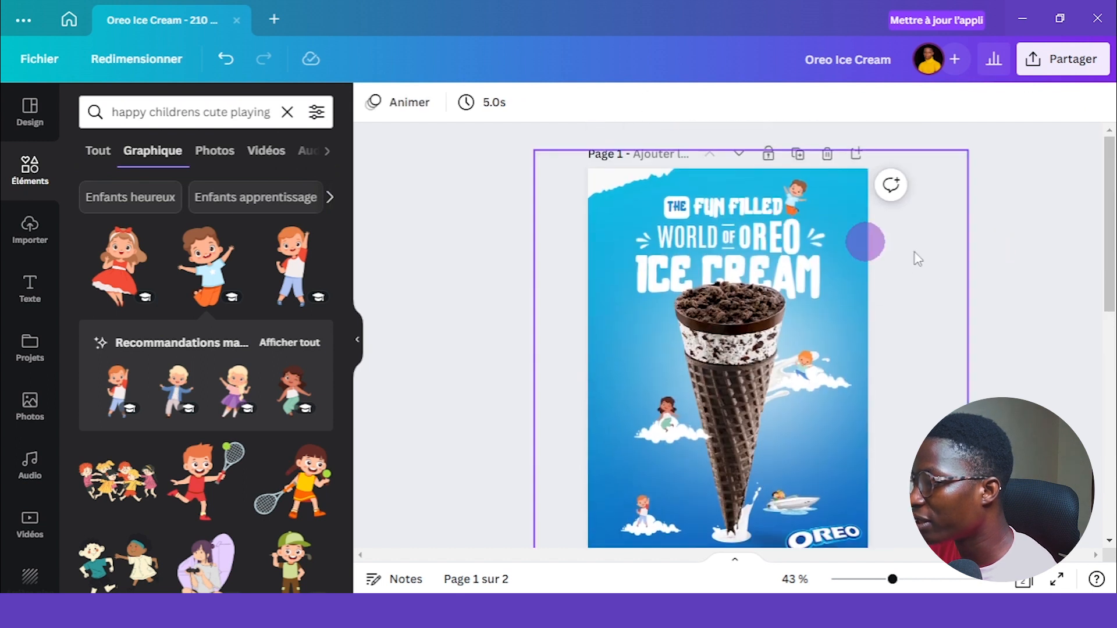
{"action": "scroll", "coordinate": [978, 285], "scroll_direction": "down", "scroll_amount": 6}
{"action": "left_click", "coordinate": [793, 262]}
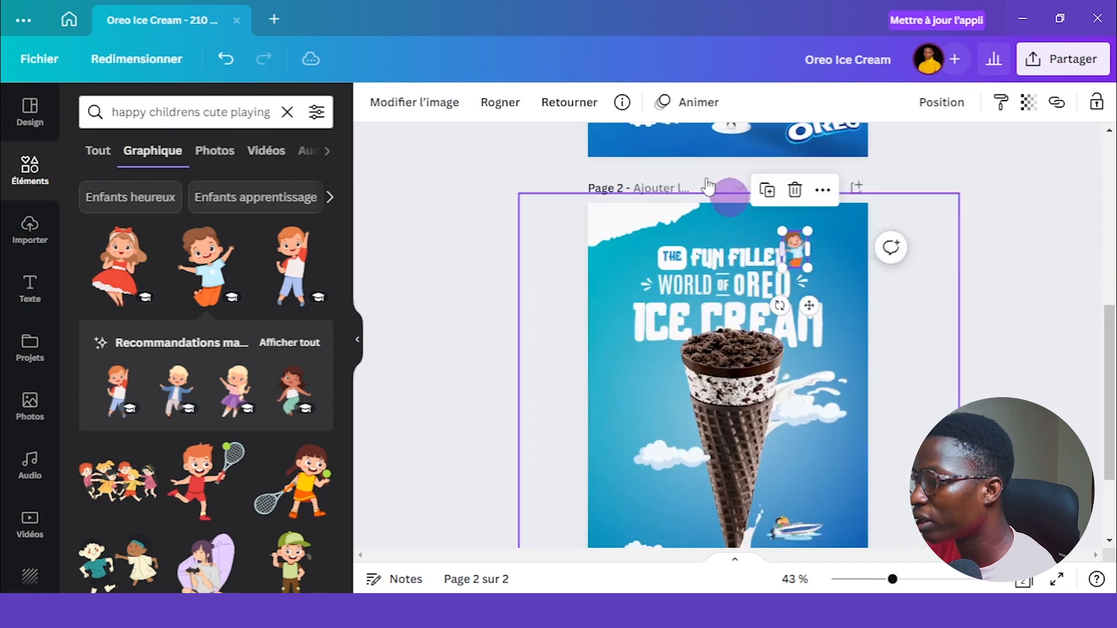
{"action": "left_click", "coordinate": [570, 102]}
{"action": "left_click", "coordinate": [626, 145]}
{"action": "left_click", "coordinate": [1024, 202]}
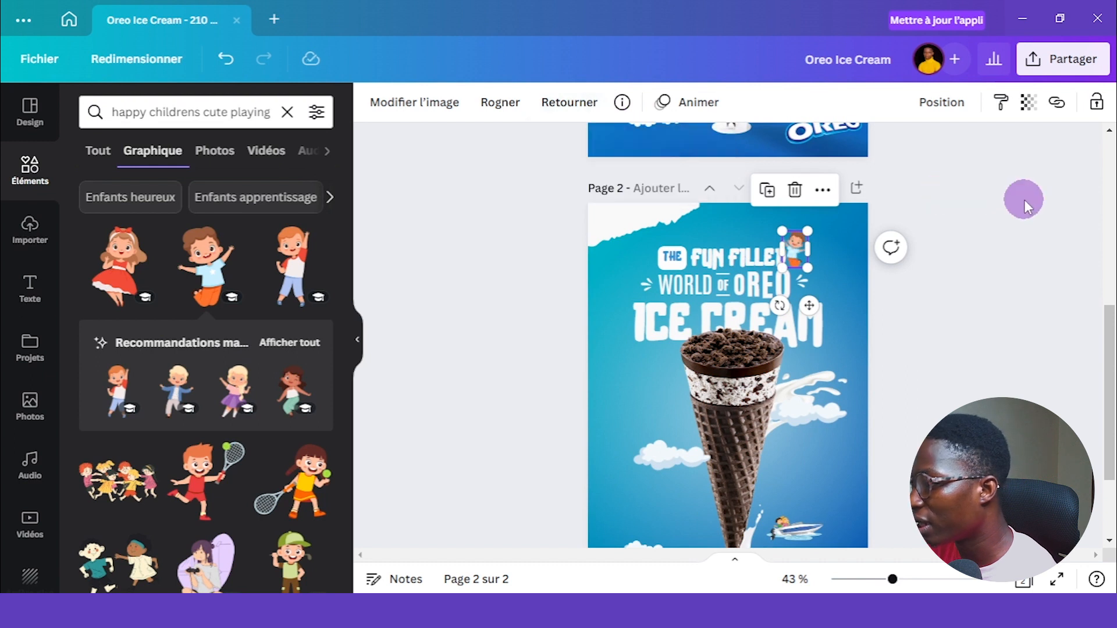
{"action": "left_click", "coordinate": [1024, 202]}
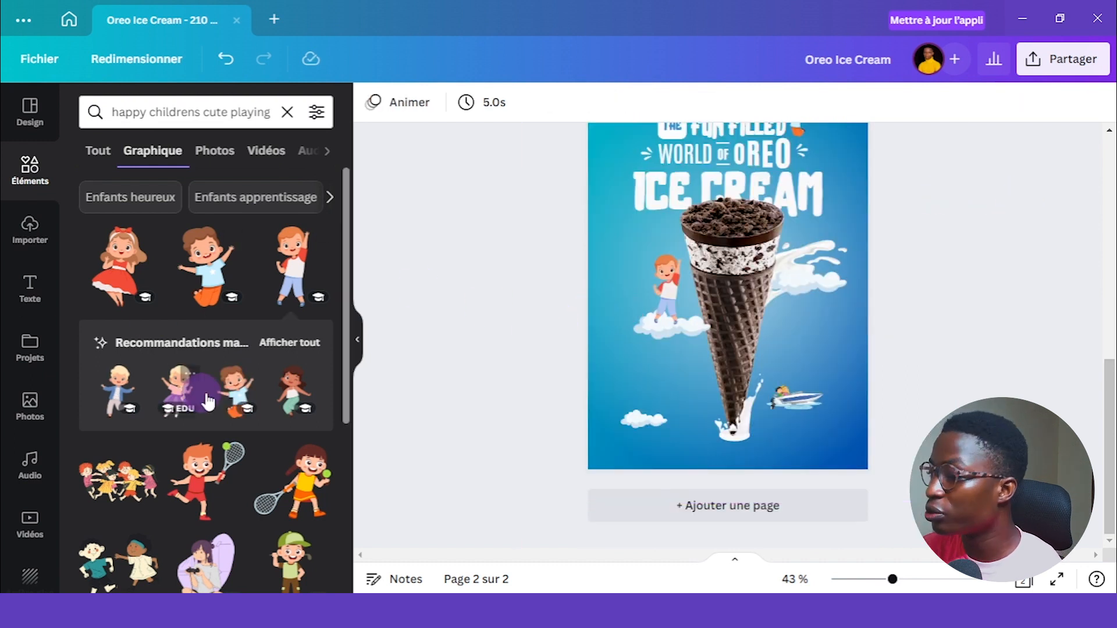
- Add the dark-haired girl in green trousers on the lower left cloud and fit the red-haired boy, shrunk, on the cloud above
{"action": "left_click", "coordinate": [305, 397]}
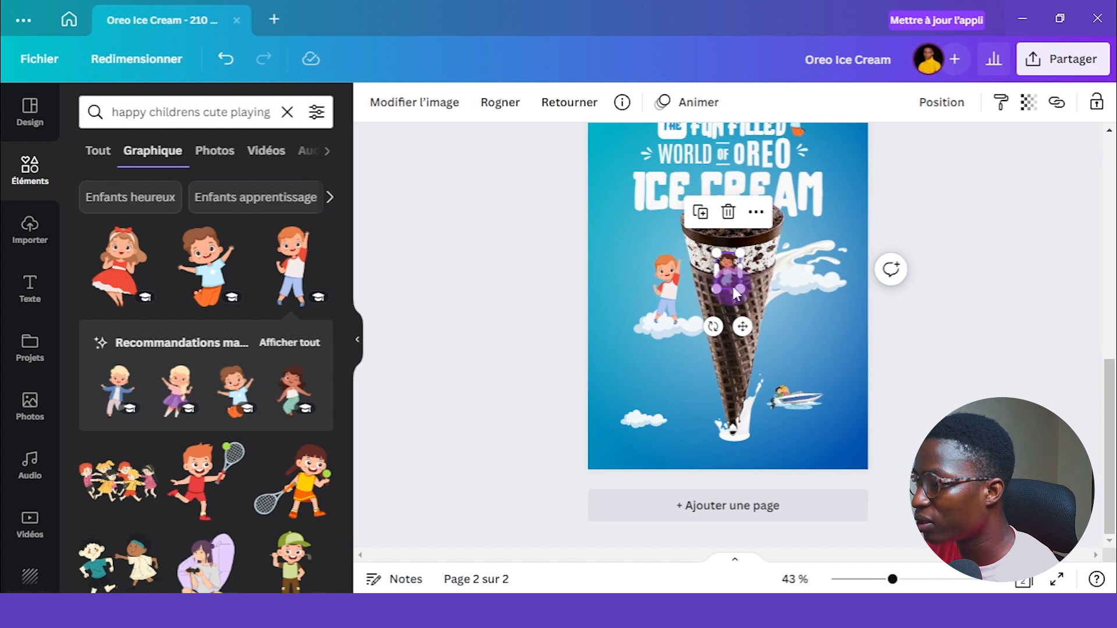
{"action": "left_click_drag", "start_coordinate": [751, 295], "coordinate": [664, 457]}
{"action": "left_click_drag", "start_coordinate": [667, 348], "coordinate": [660, 370]}
{"action": "left_click_drag", "start_coordinate": [659, 371], "coordinate": [645, 383]}
- Open all the related recommendations and place the girl in the red dress, shrunk, on the cloud right of the cone
{"action": "scroll", "coordinate": [289, 267], "scroll_direction": "down", "scroll_amount": 1}
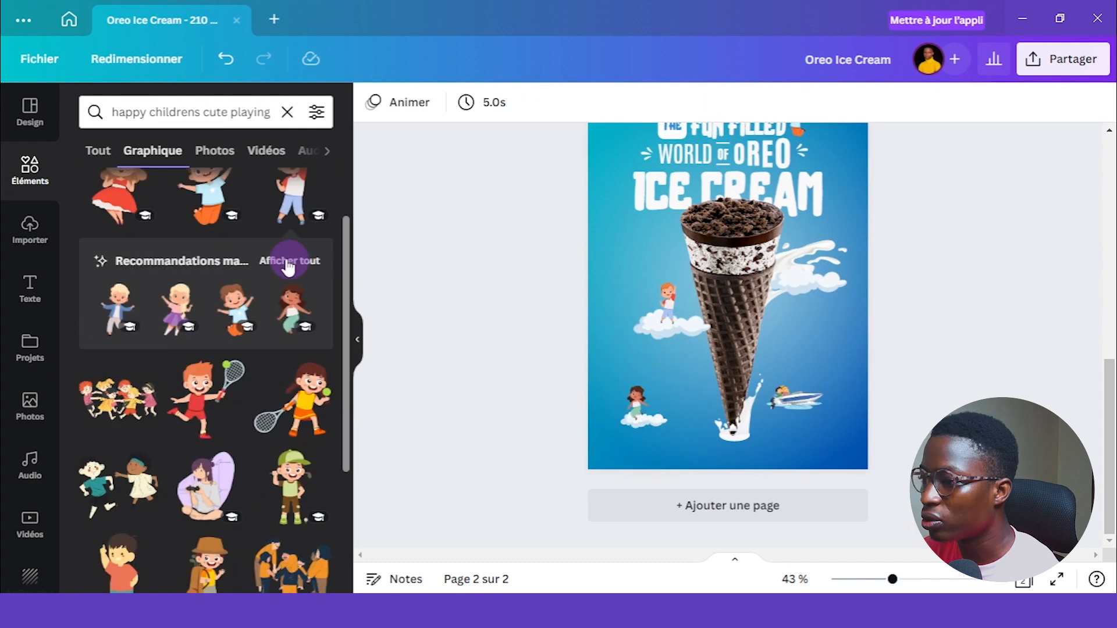
{"action": "left_click", "coordinate": [282, 265]}
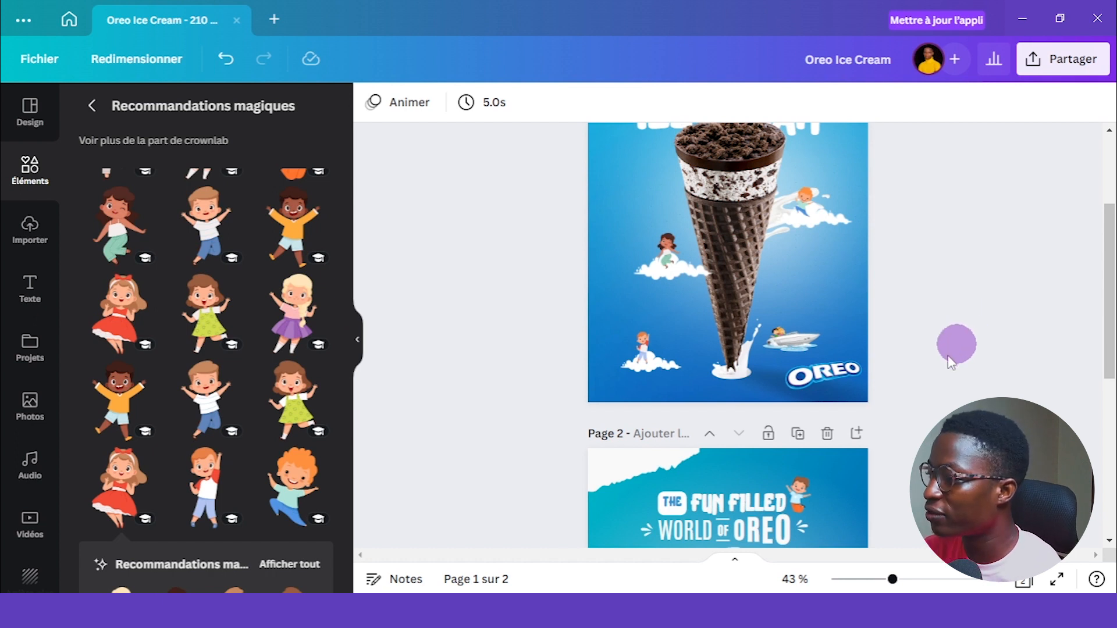
{"action": "left_click", "coordinate": [929, 317]}
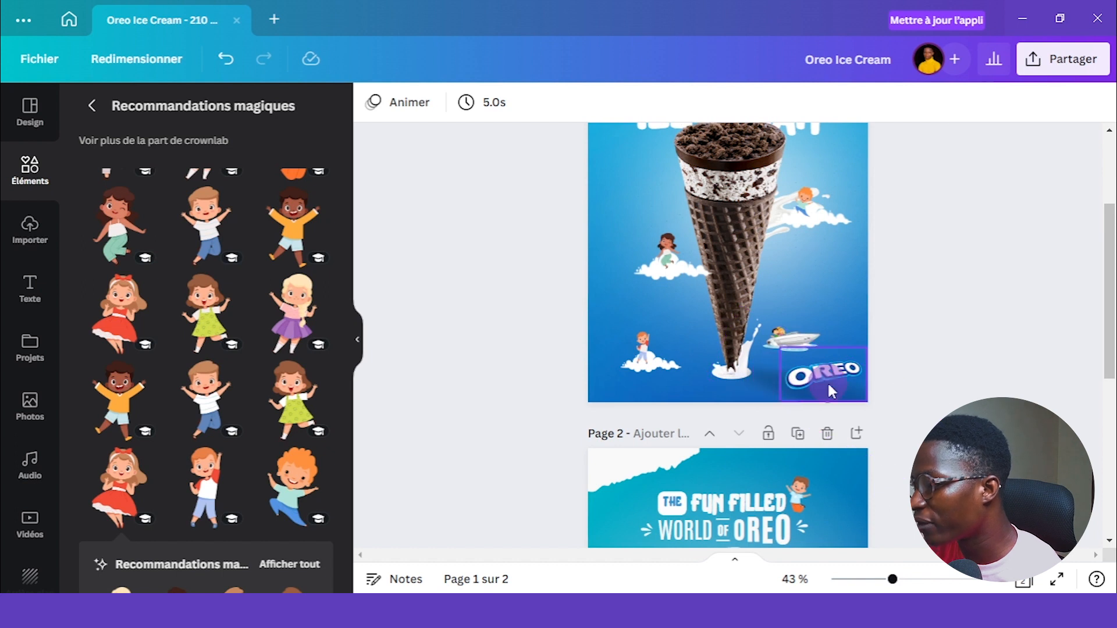
- Enlarge the view to 88% and compare the characters, cone tip and remaining details of page 1 with page 2
{"action": "scroll", "coordinate": [985, 282], "scroll_direction": "down", "scroll_amount": 4}
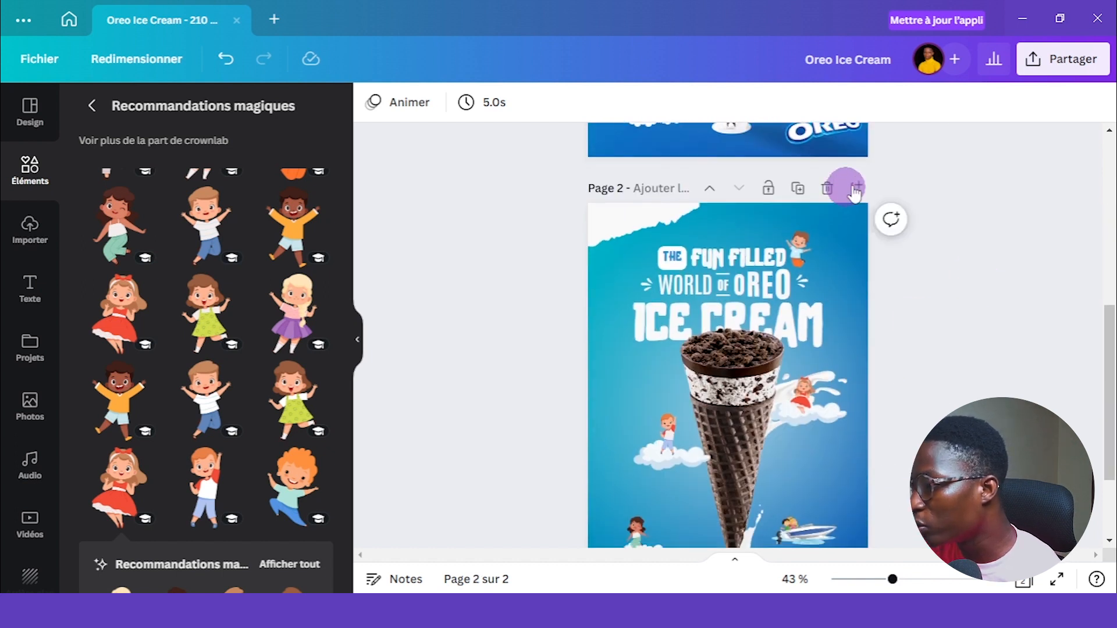
{"action": "left_click_drag", "start_coordinate": [901, 581], "coordinate": [923, 581]}
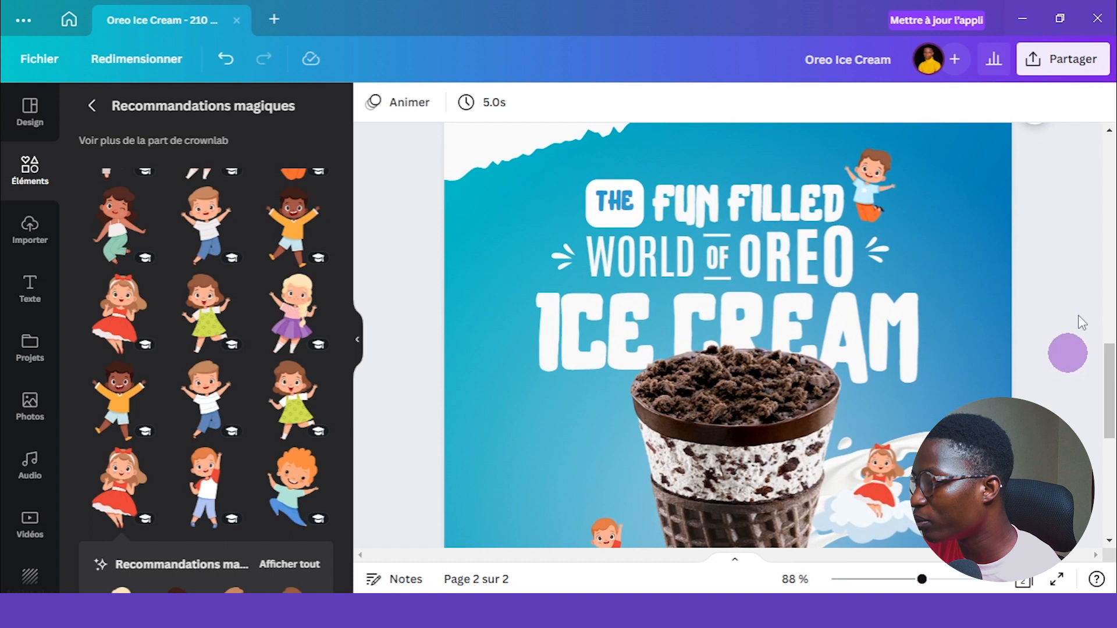
{"action": "scroll", "coordinate": [1082, 303], "scroll_direction": "up", "scroll_amount": 5}
{"action": "scroll", "coordinate": [1092, 279], "scroll_direction": "down", "scroll_amount": 3}
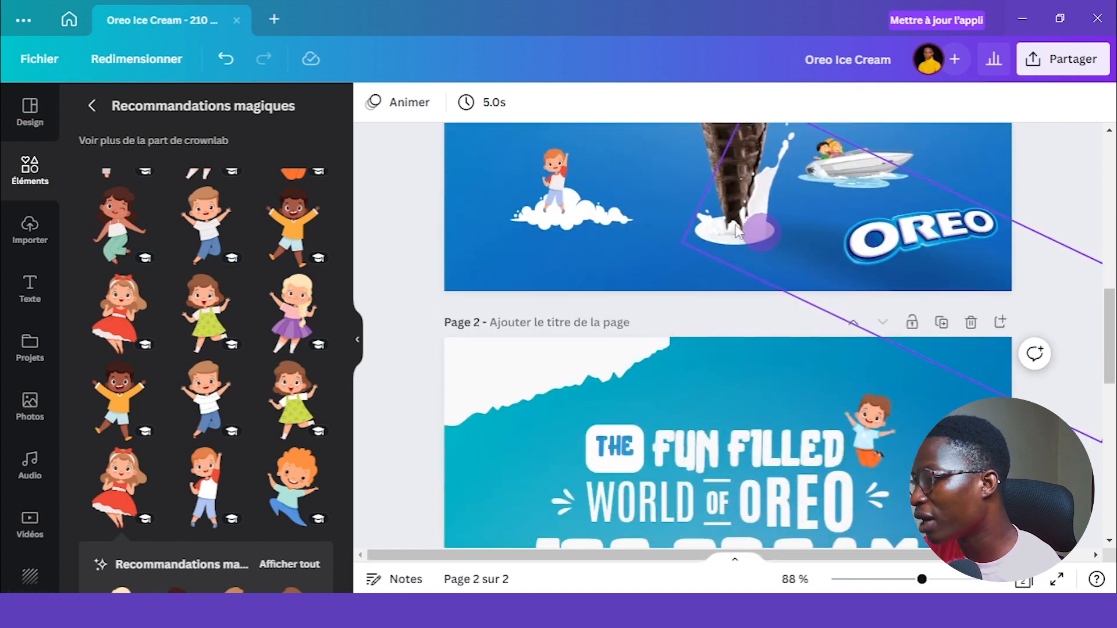
{"action": "scroll", "coordinate": [1066, 209], "scroll_direction": "up", "scroll_amount": 6}
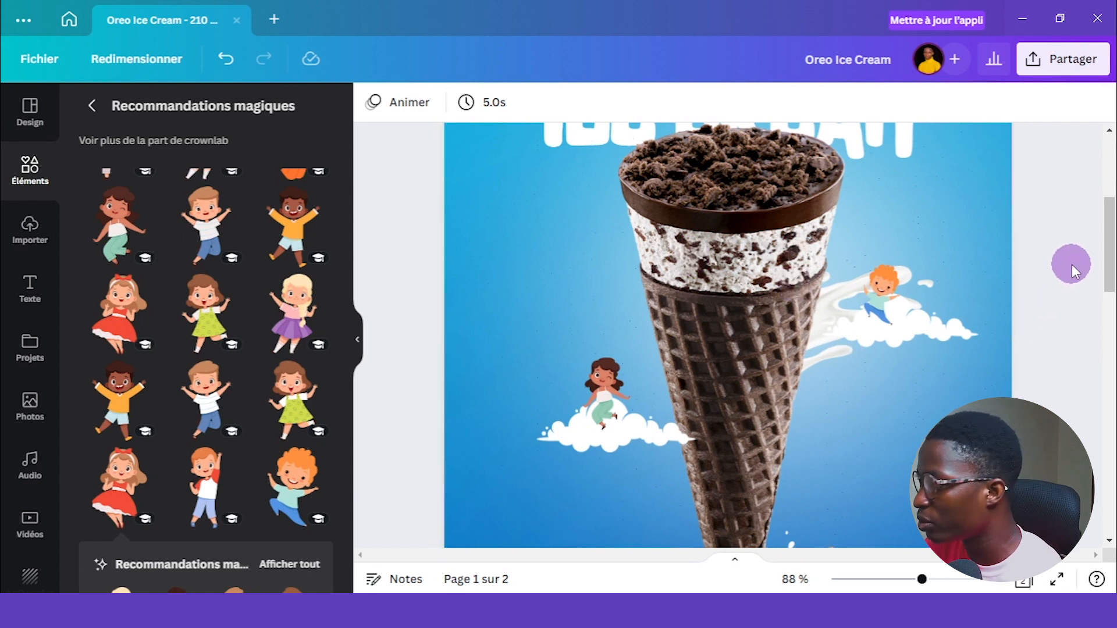
{"action": "scroll", "coordinate": [1072, 264], "scroll_direction": "down", "scroll_amount": 10}
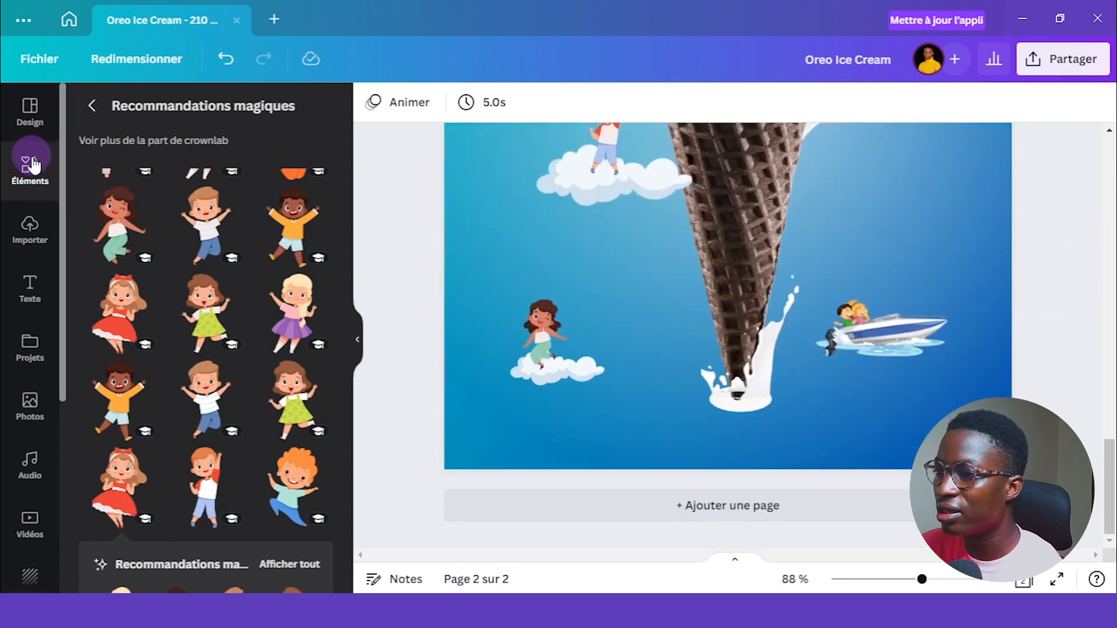
- Search the graphics for "shadow" and add the soft slanted shadow to page 2
{"action": "left_click", "coordinate": [34, 166]}
{"action": "left_click", "coordinate": [150, 98]}
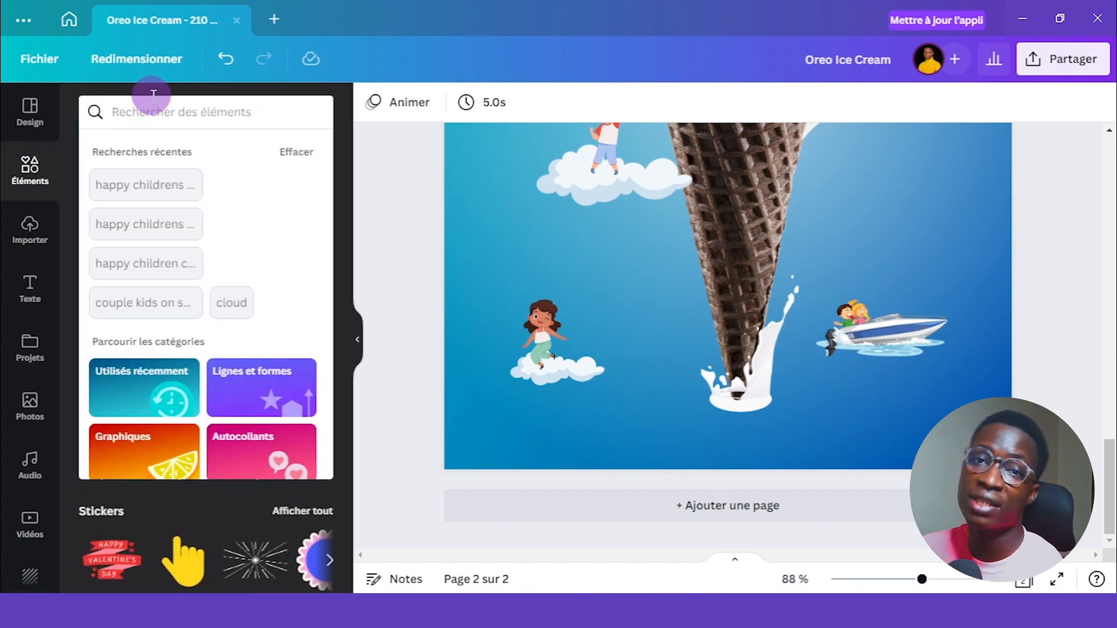
{"action": "type", "text": "shadow"}
{"action": "key", "text": "Return"}
{"action": "left_click", "coordinate": [312, 232]}
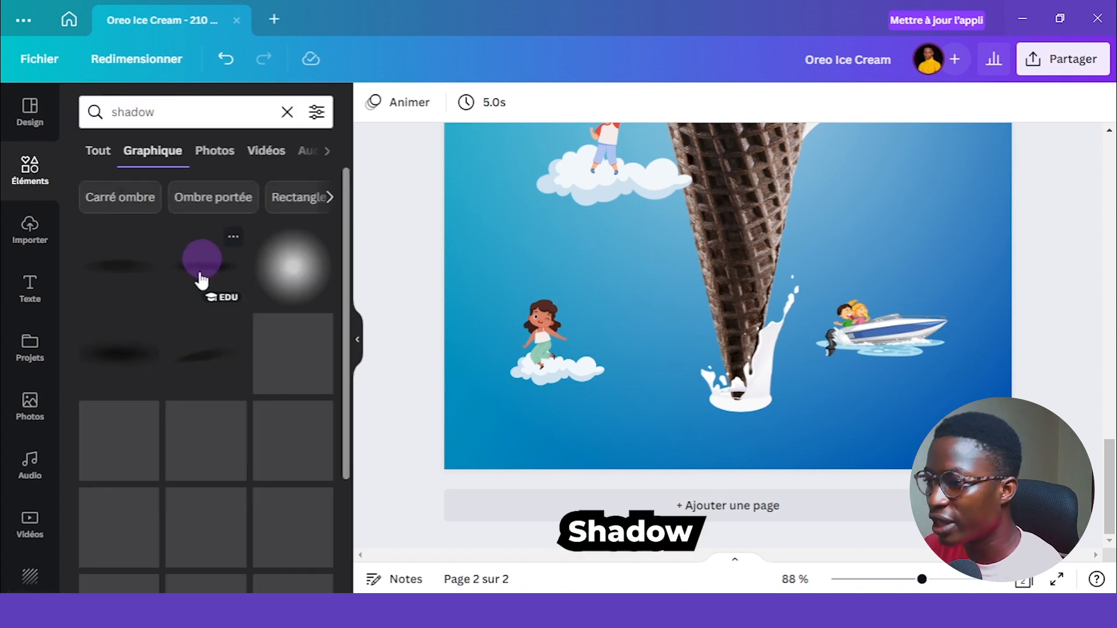
{"action": "left_click", "coordinate": [193, 362]}
- Rotate the shadow to slope down to the right, shrink it and place it beside the milk puddle at the cone's tip
{"action": "scroll", "coordinate": [1108, 306], "scroll_direction": "up", "scroll_amount": 4}
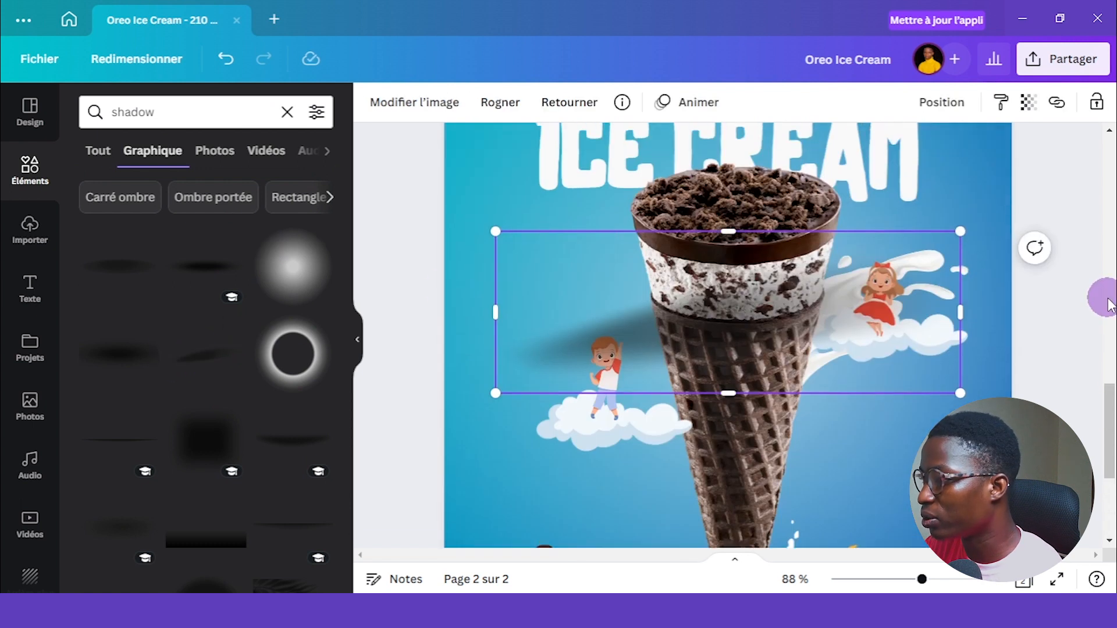
{"action": "left_click_drag", "start_coordinate": [728, 431], "coordinate": [679, 421]}
{"action": "left_click_drag", "start_coordinate": [643, 306], "coordinate": [756, 415]}
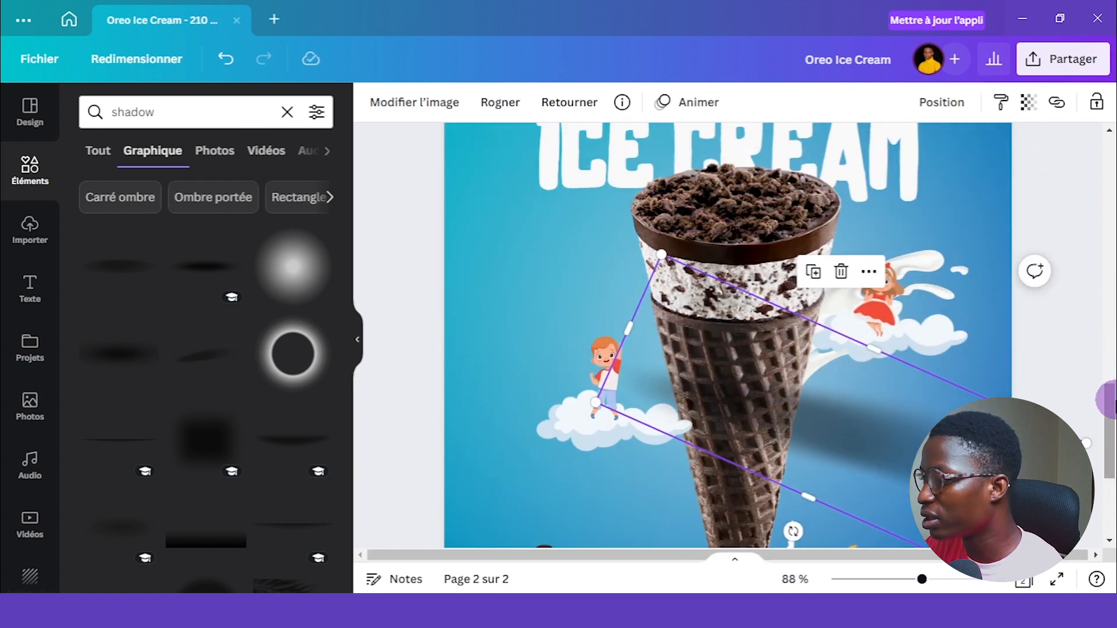
{"action": "left_click_drag", "start_coordinate": [1111, 402], "coordinate": [1113, 466]}
{"action": "left_click_drag", "start_coordinate": [886, 216], "coordinate": [895, 451]}
{"action": "left_click_drag", "start_coordinate": [672, 254], "coordinate": [804, 366]}
{"action": "left_click_drag", "start_coordinate": [860, 452], "coordinate": [838, 404]}
{"action": "left_click_drag", "start_coordinate": [1047, 445], "coordinate": [1020, 270]}
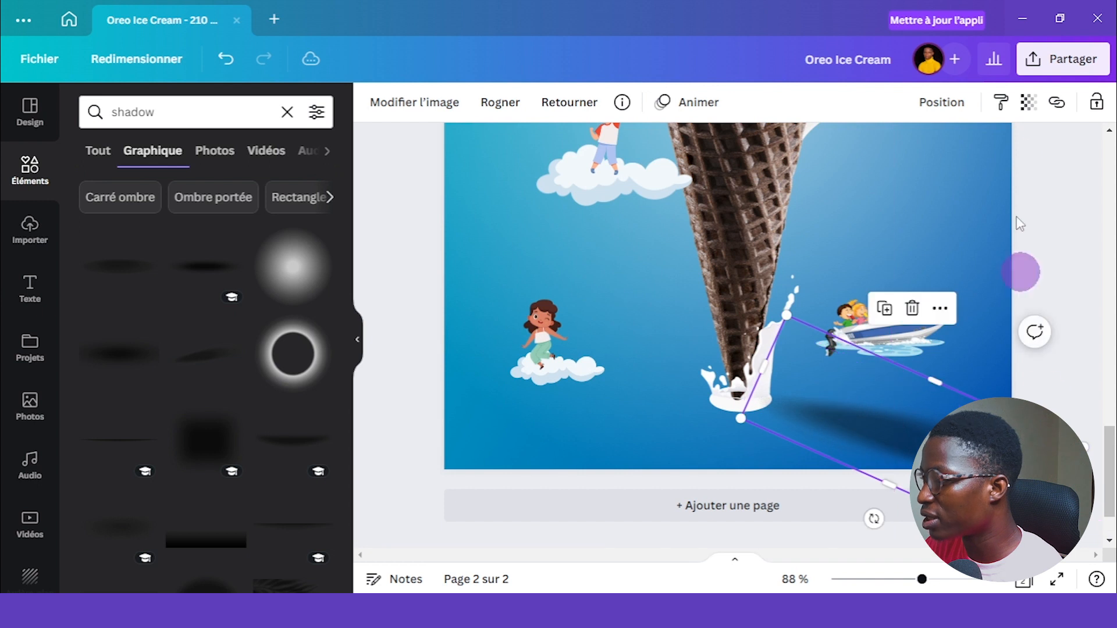
{"action": "left_click_drag", "start_coordinate": [809, 382], "coordinate": [819, 386]}
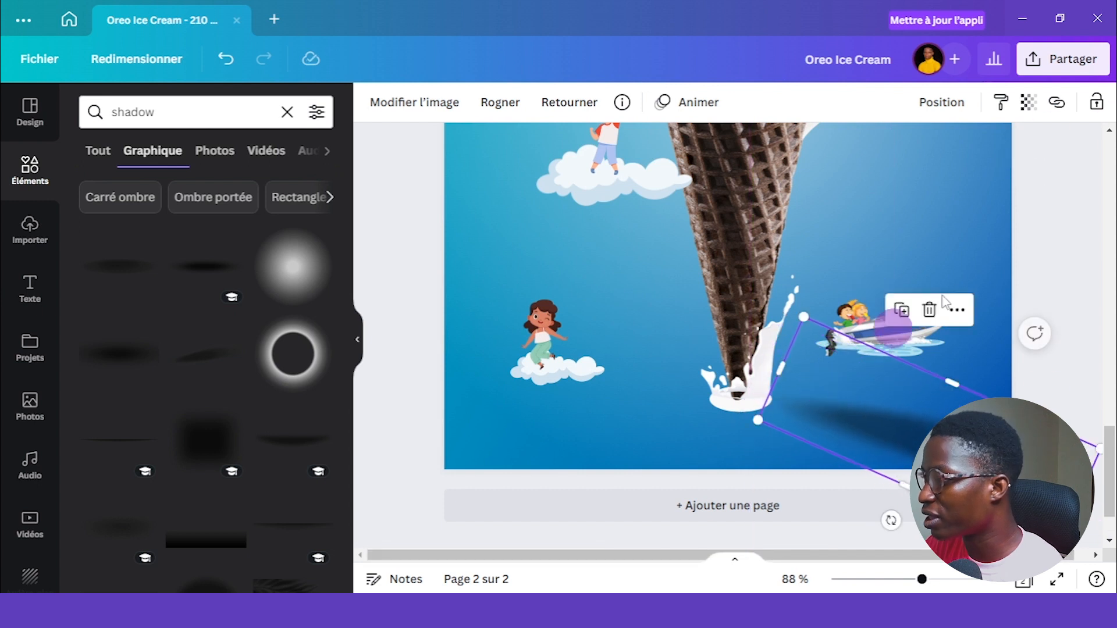
- Make the shadow more transparent and nudge it closer to the milk puddle
{"action": "left_click", "coordinate": [1033, 110]}
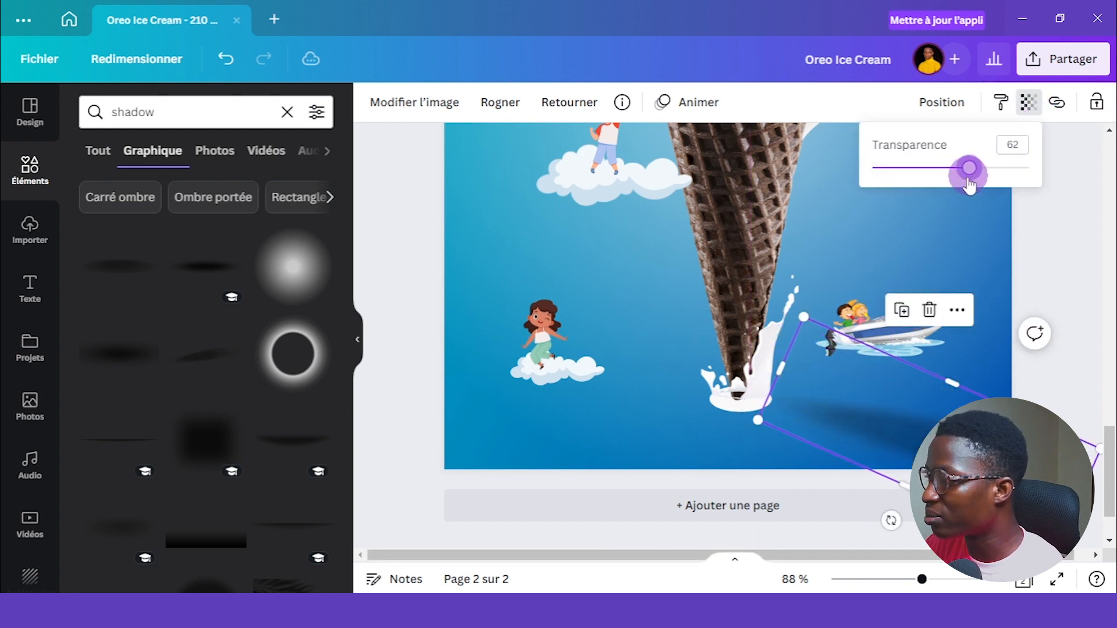
{"action": "left_click_drag", "start_coordinate": [867, 420], "coordinate": [858, 414]}
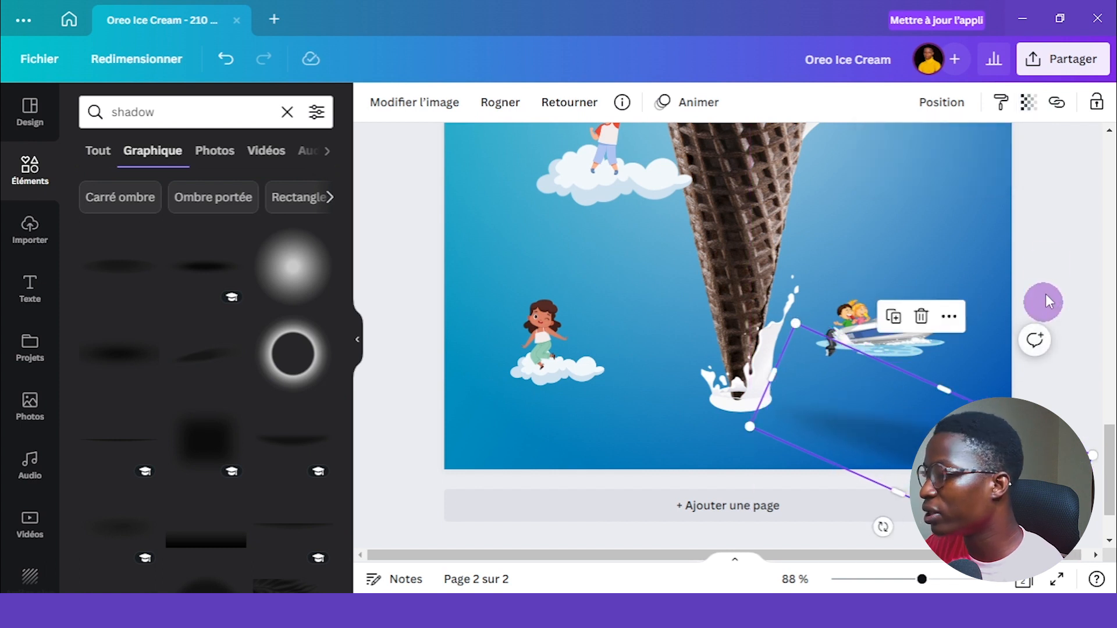
{"action": "left_click", "coordinate": [1047, 268]}
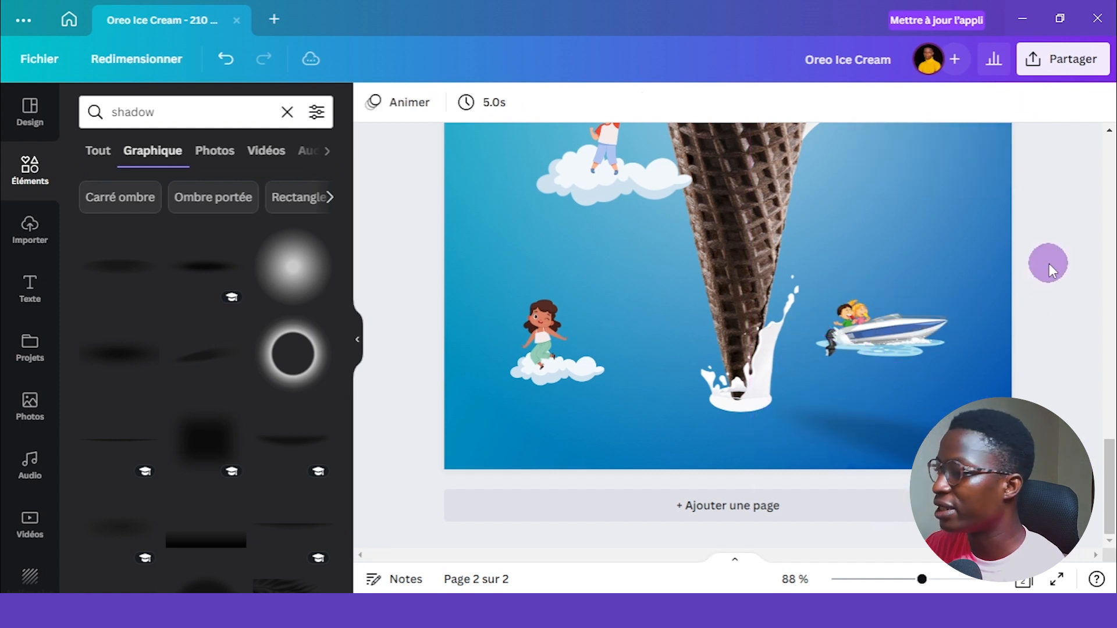
- Add the uploaded Oreo logo to page 2 and place it in the poster's lower right corner below the speedboat
{"action": "left_click", "coordinate": [30, 233]}
{"action": "scroll", "coordinate": [234, 317], "scroll_direction": "down", "scroll_amount": 3}
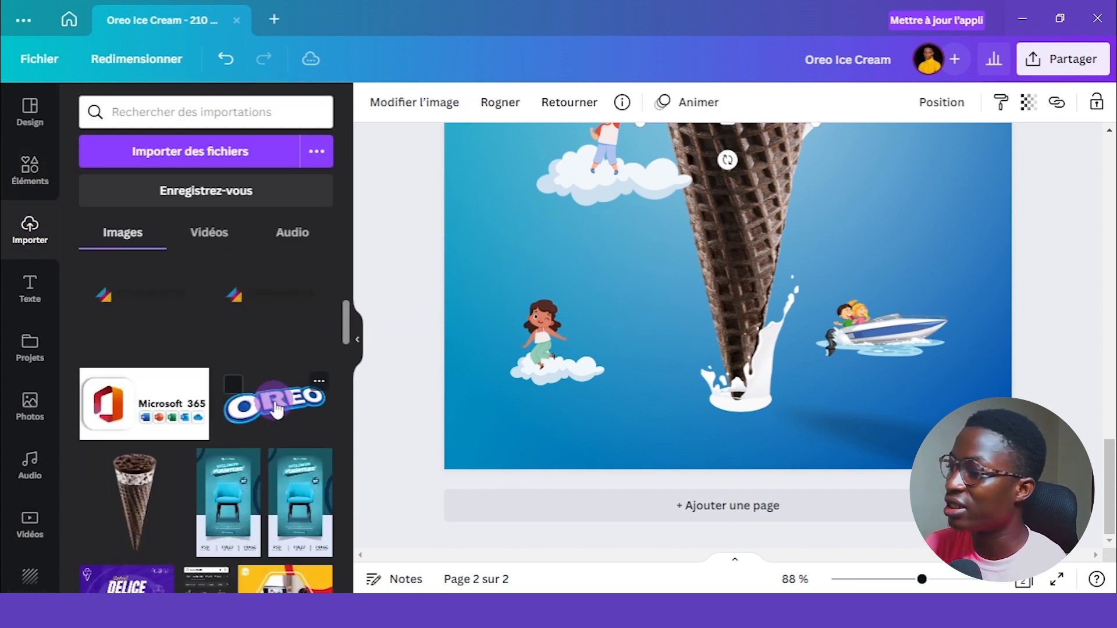
{"action": "scroll", "coordinate": [1033, 234], "scroll_direction": "up", "scroll_amount": 4}
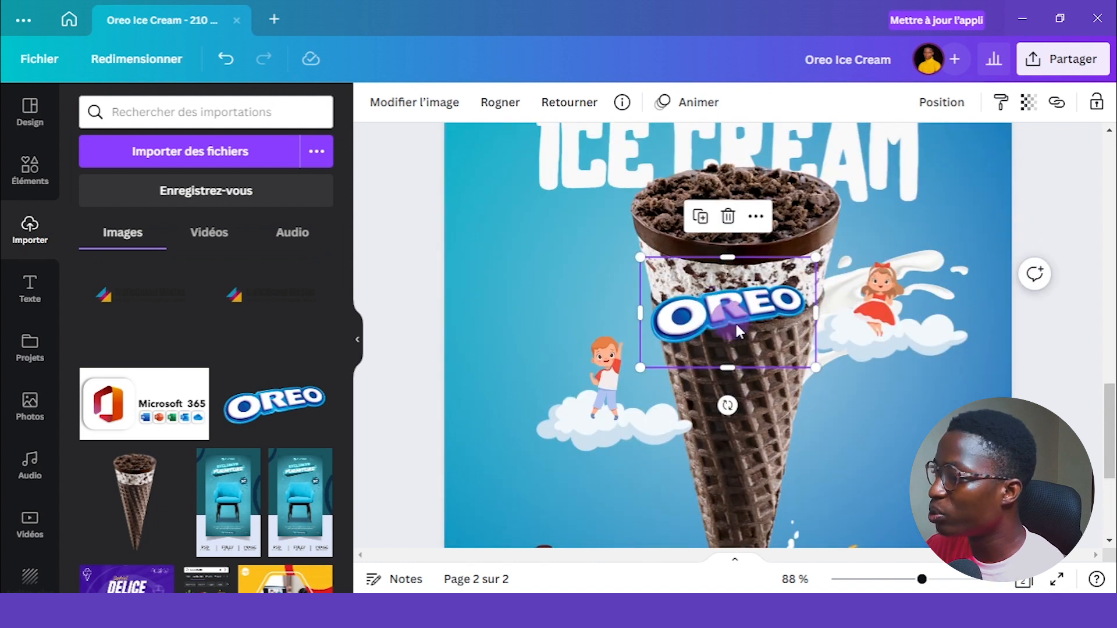
{"action": "left_click_drag", "start_coordinate": [738, 331], "coordinate": [930, 452]}
{"action": "scroll", "coordinate": [931, 407], "scroll_direction": "down", "scroll_amount": 4}
{"action": "left_click_drag", "start_coordinate": [940, 212], "coordinate": [941, 432]}
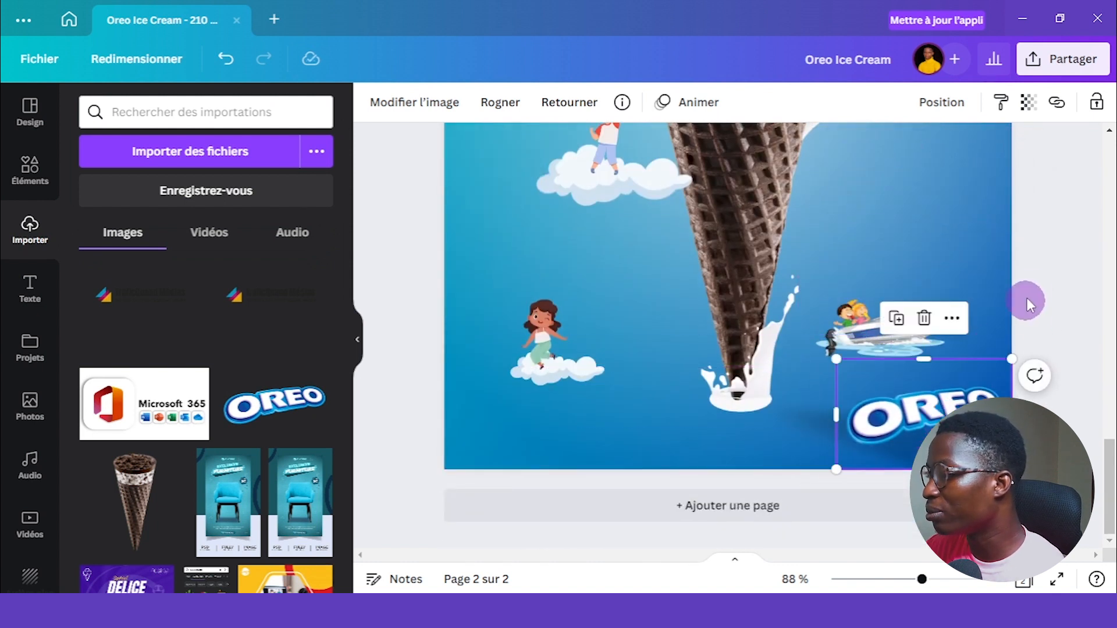
{"action": "left_click", "coordinate": [1032, 294]}
- Reduce the view to 33%, compare the two poster pages and show page 2 in full screen
{"action": "left_click_drag", "start_coordinate": [922, 580], "coordinate": [882, 580]}
{"action": "scroll", "coordinate": [931, 306], "scroll_direction": "down", "scroll_amount": 2}
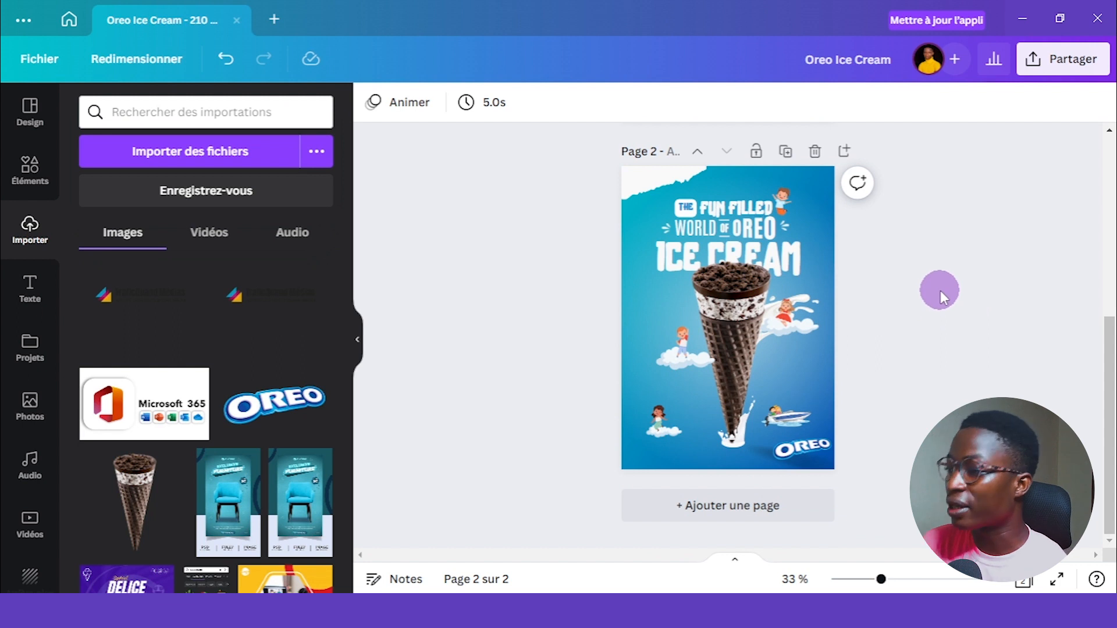
{"action": "scroll", "coordinate": [941, 285], "scroll_direction": "up", "scroll_amount": 5}
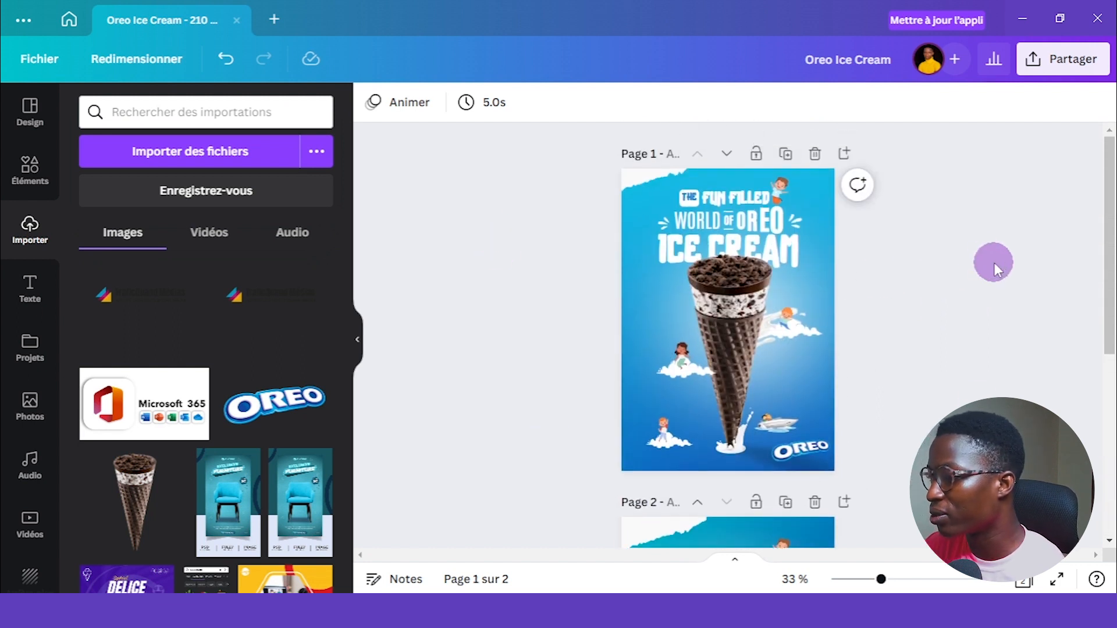
{"action": "scroll", "coordinate": [994, 263], "scroll_direction": "down", "scroll_amount": 5}
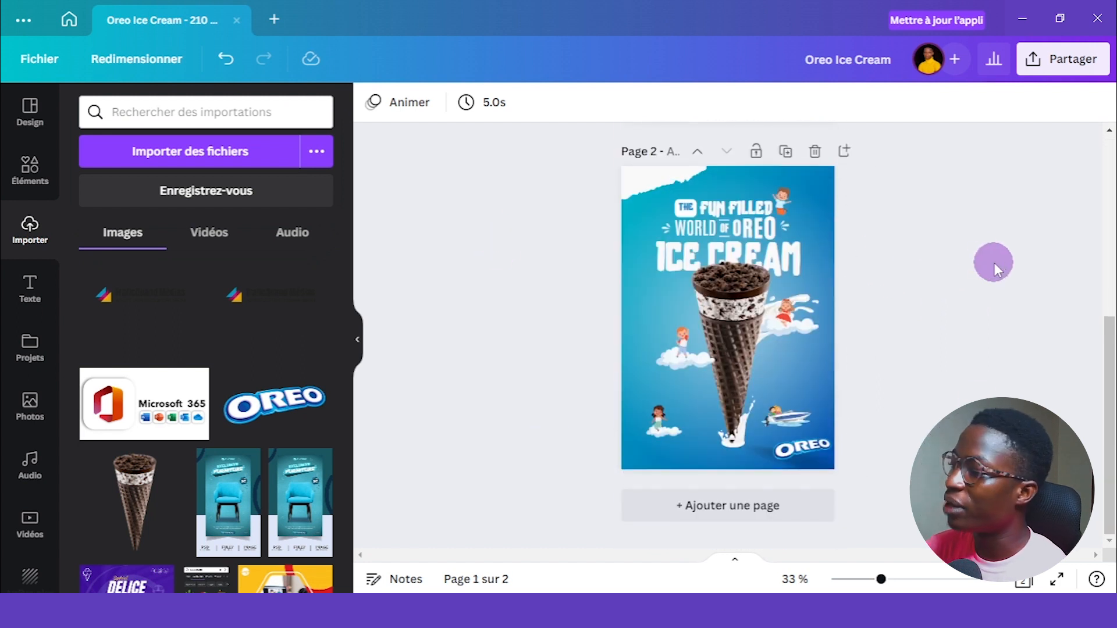
{"action": "left_click", "coordinate": [1057, 580]}
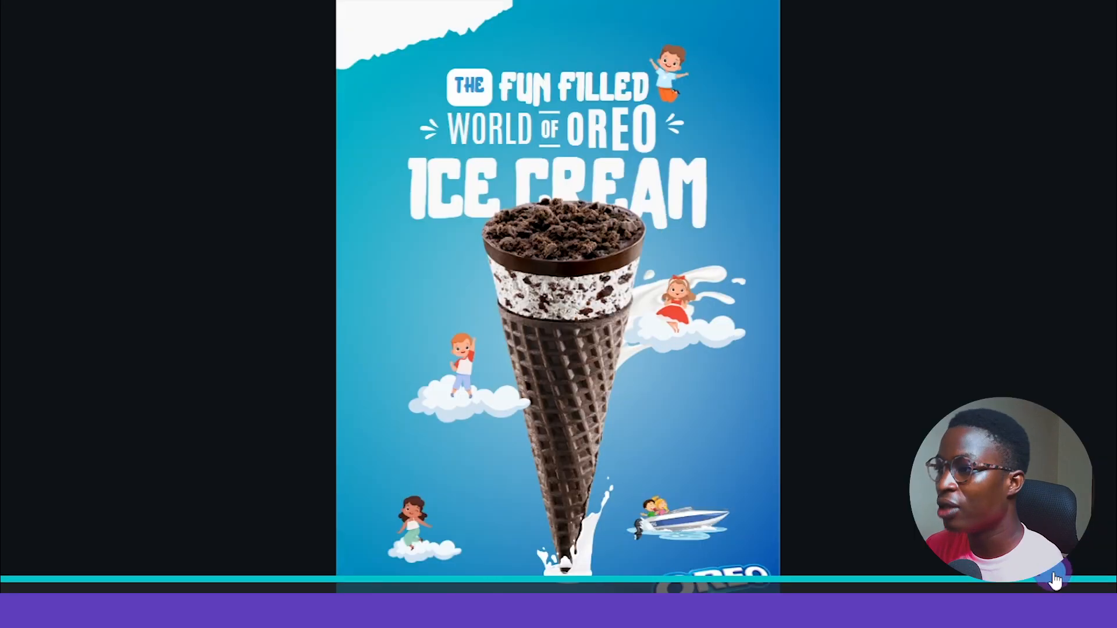